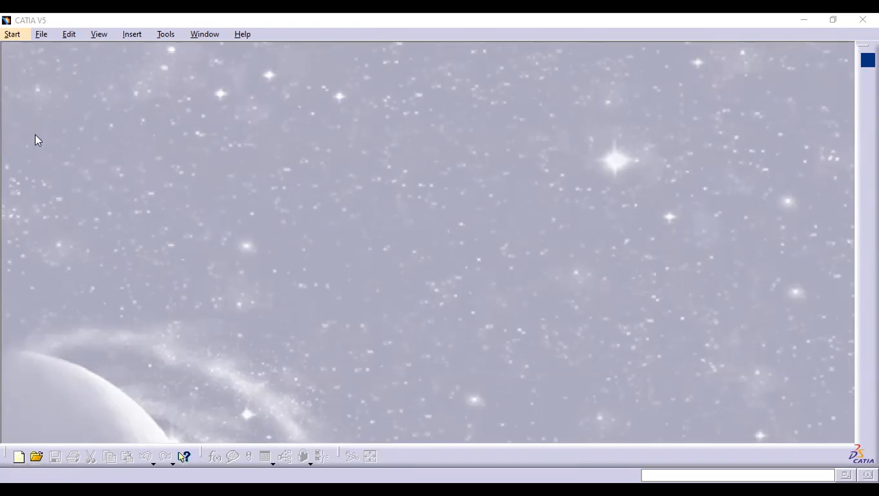
# Create a new part in the Part Design workbench
pyautogui.click(12, 34)
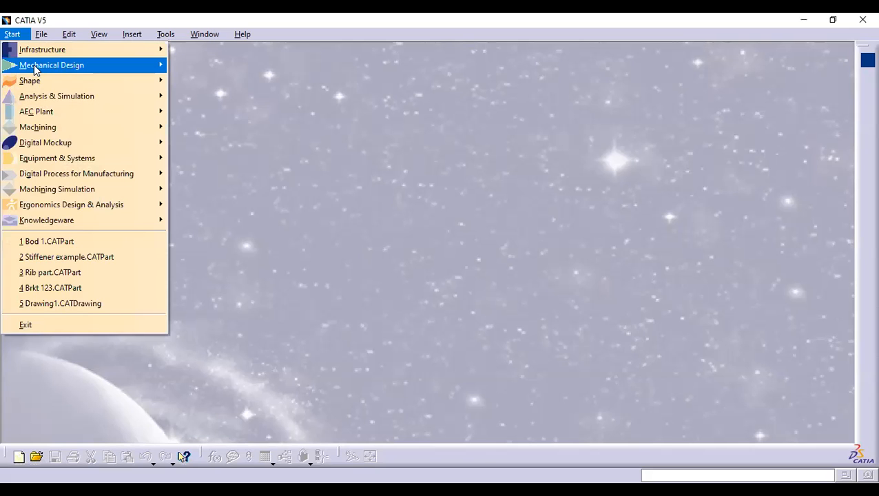
pyautogui.moveTo(36, 71)
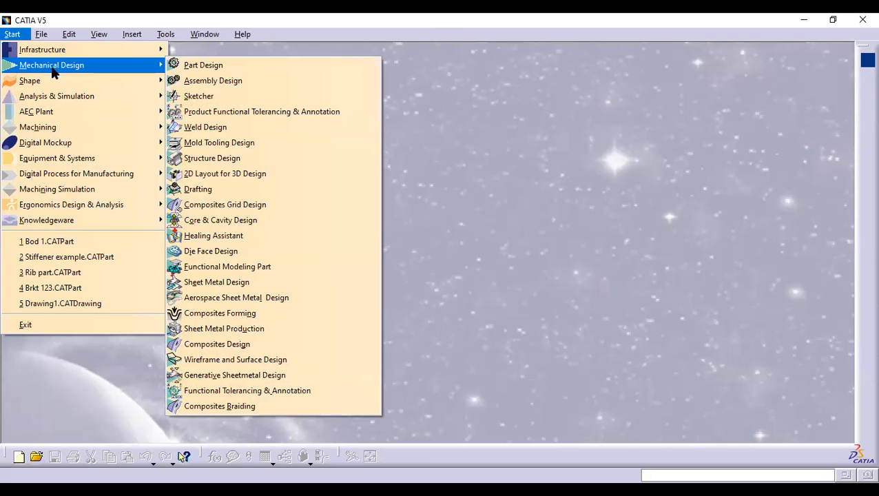
pyautogui.click(203, 67)
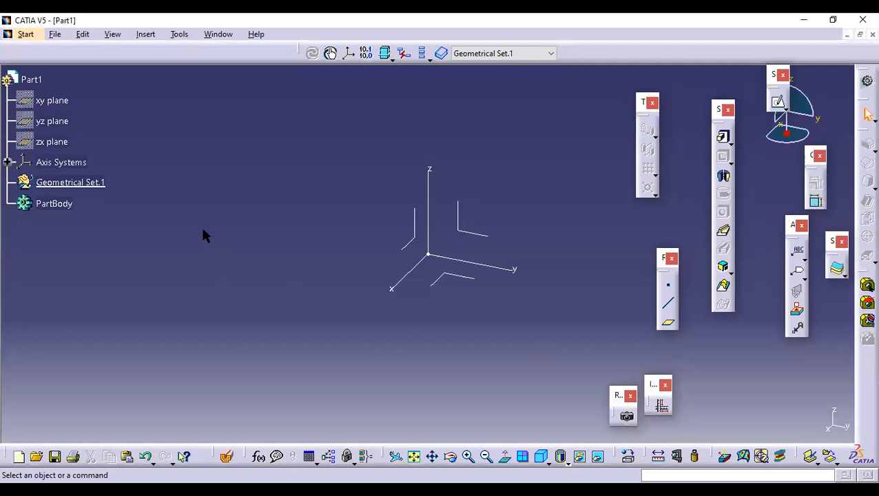
pyautogui.scroll(1, 190, 217)
pyautogui.scroll(-1, 190, 218)
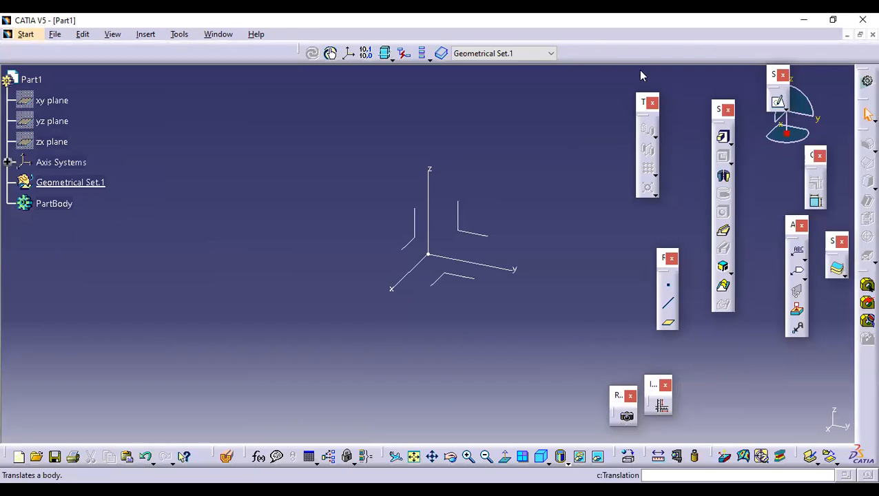
# Dock the floating Transformation Features and Sketch-Based Features toolbars in the row beside the Tools toolbar
pyautogui.moveTo(606, 48); pyautogui.dragTo(591, 44)
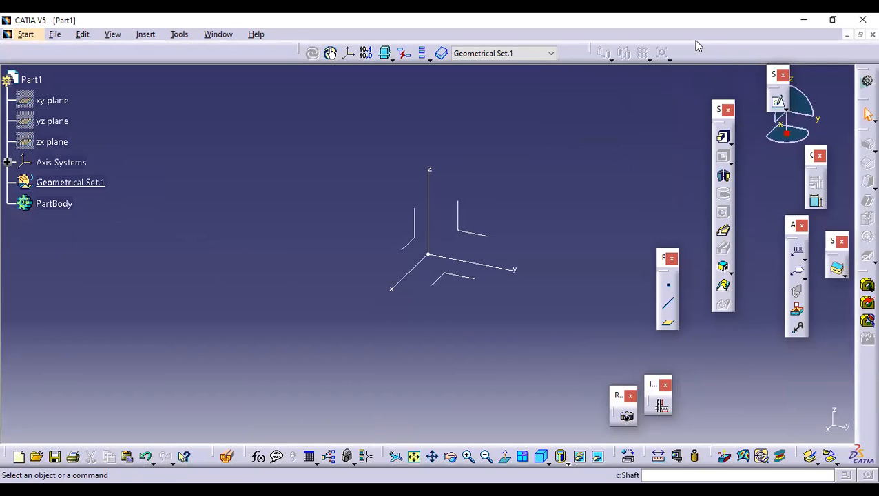
pyautogui.moveTo(697, 45); pyautogui.dragTo(697, 47)
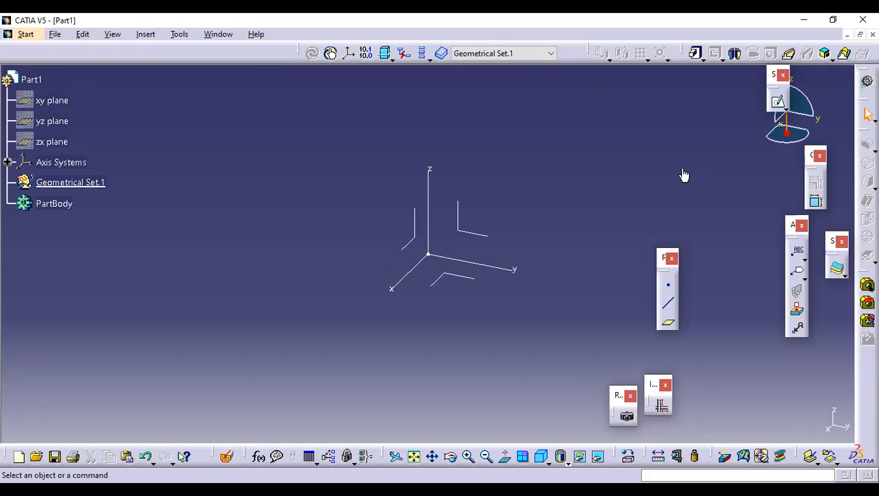
# Restore all toolbars to their default positions through the toolbar customization settings and close the dialog
pyautogui.rightClick(244, 56)
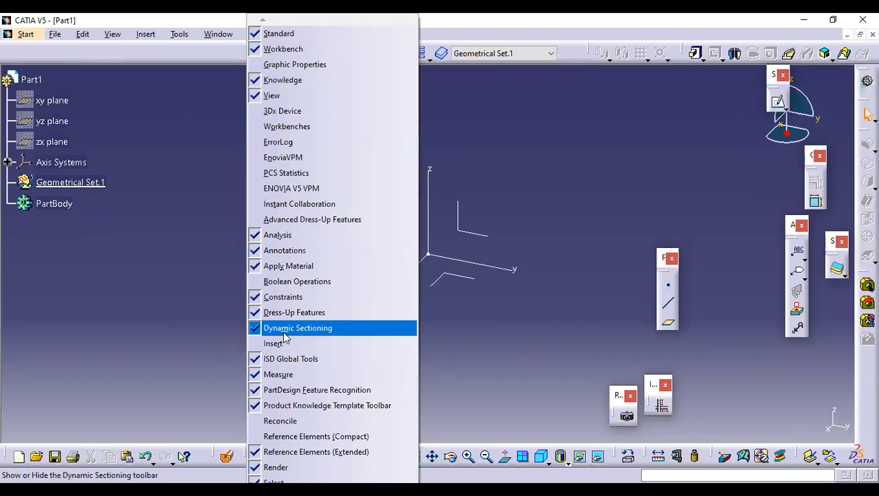
pyautogui.click(267, 58)
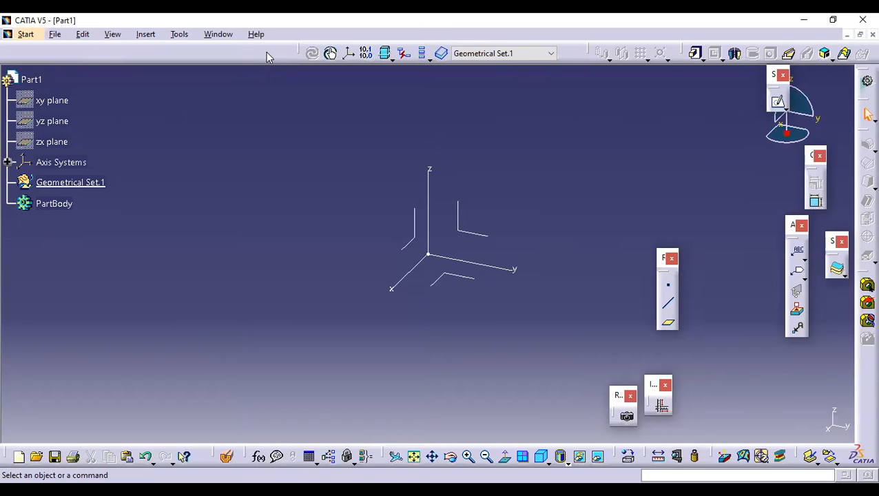
pyautogui.rightClick(269, 55)
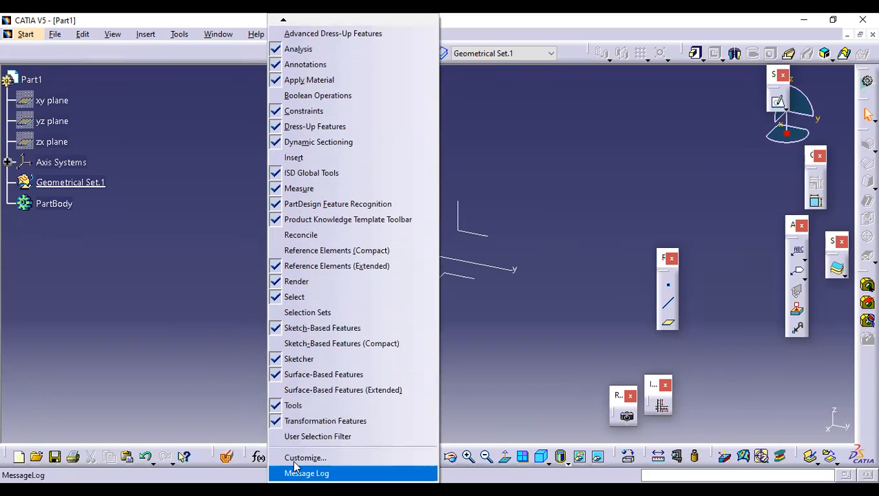
pyautogui.click(297, 457)
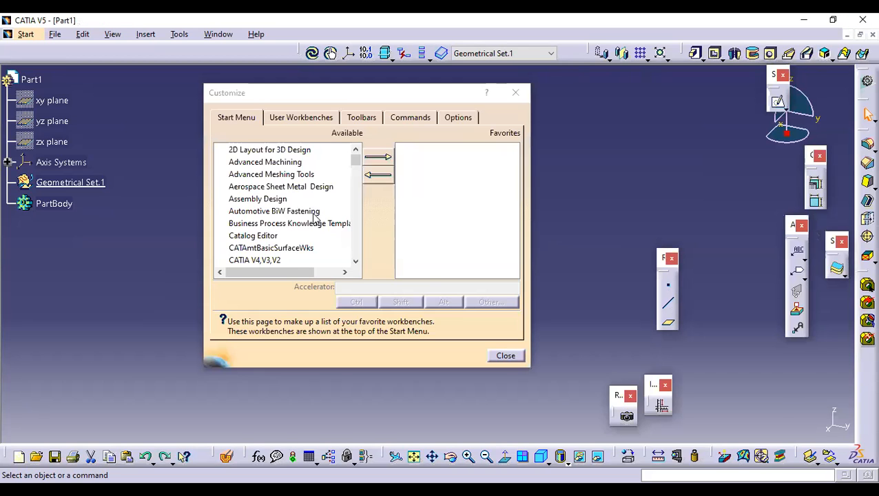
pyautogui.click(359, 119)
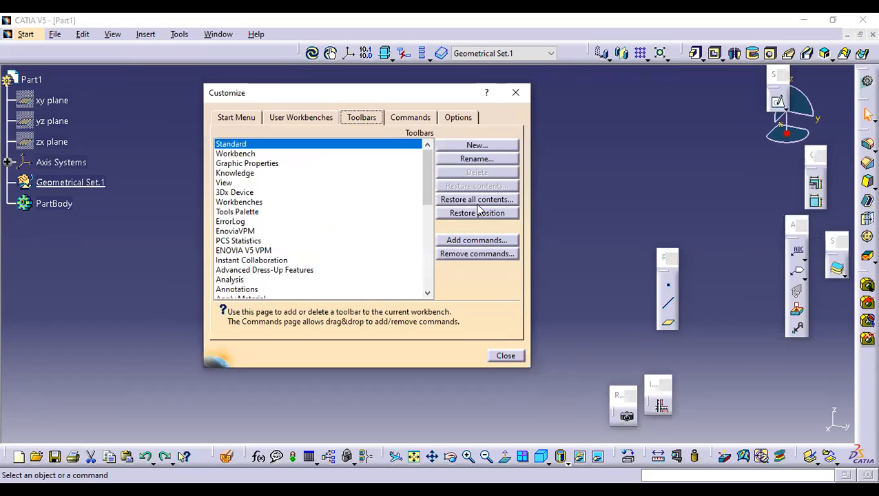
pyautogui.click(478, 199)
pyautogui.click(434, 283)
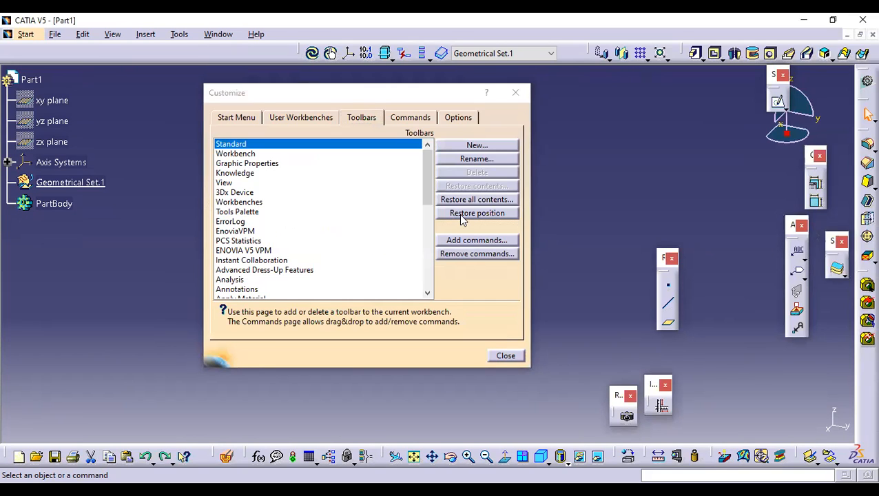
pyautogui.click(476, 213)
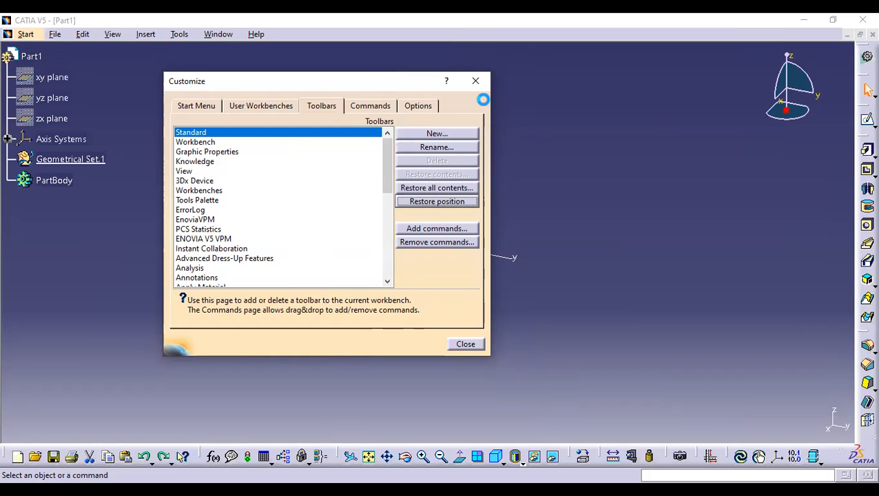
pyautogui.moveTo(385, 80); pyautogui.dragTo(483, 84)
pyautogui.click(569, 80)
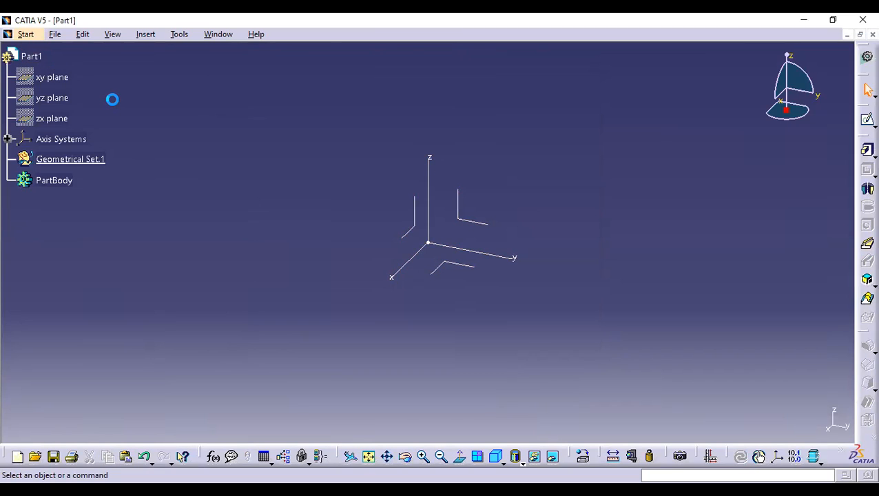
# Set the part number of Part1 to 01234_Base model and its revision to 01 in the product properties
pyautogui.rightClick(40, 58)
pyautogui.click(66, 114)
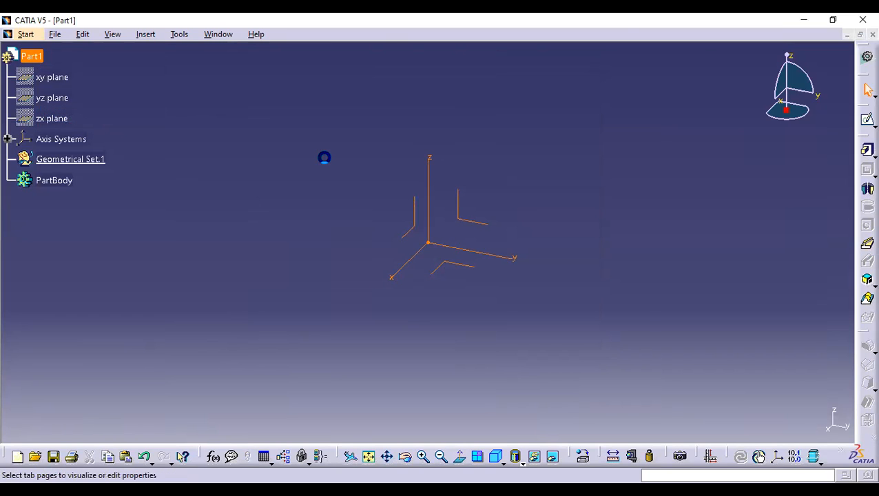
pyautogui.click(462, 115)
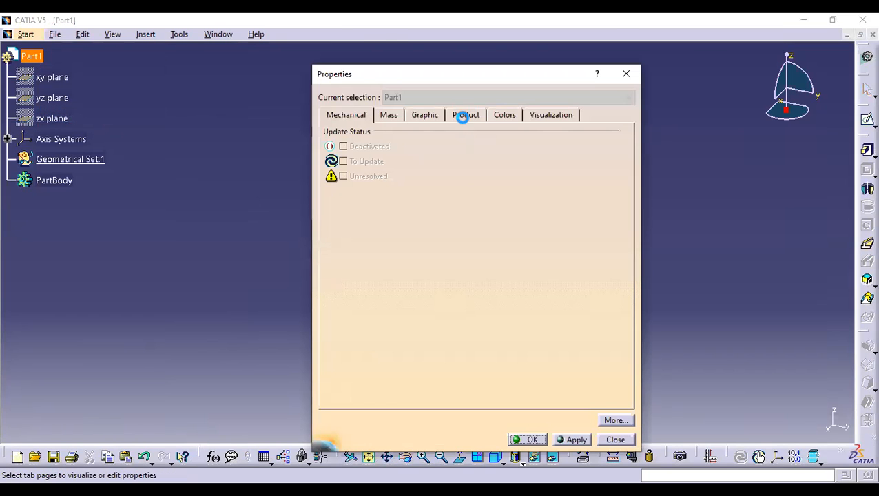
pyautogui.moveTo(401, 215); pyautogui.dragTo(232, 200)
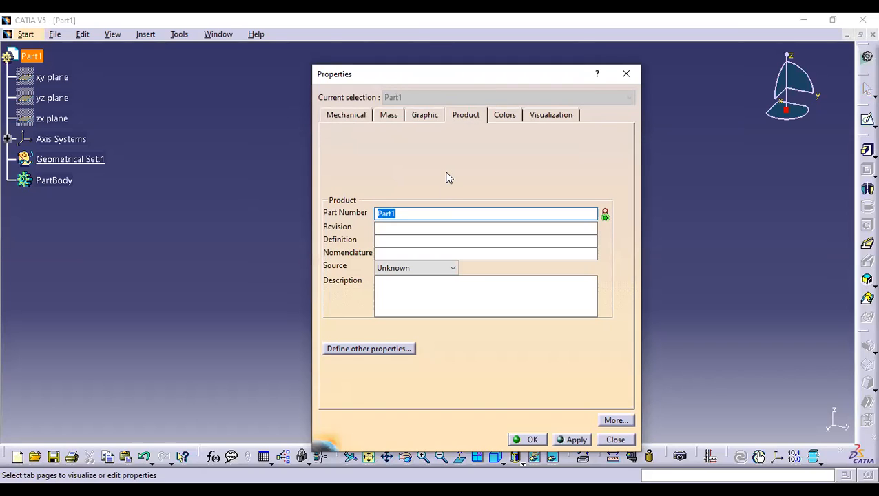
pyautogui.write('01234_')
pyautogui.write('Base model')
pyautogui.click(402, 228)
pyautogui.write('01')
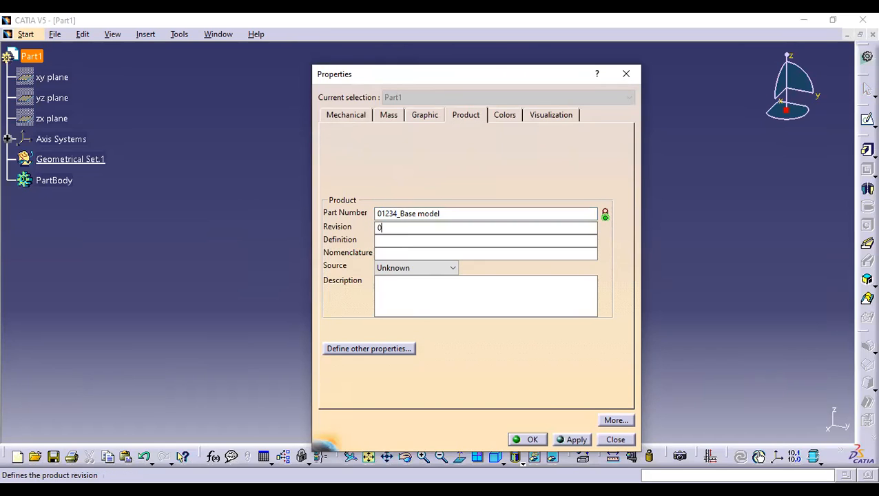
# Fill the Definition property with Base model, copied from the part number, and apply the part's properties
pyautogui.click(402, 238)
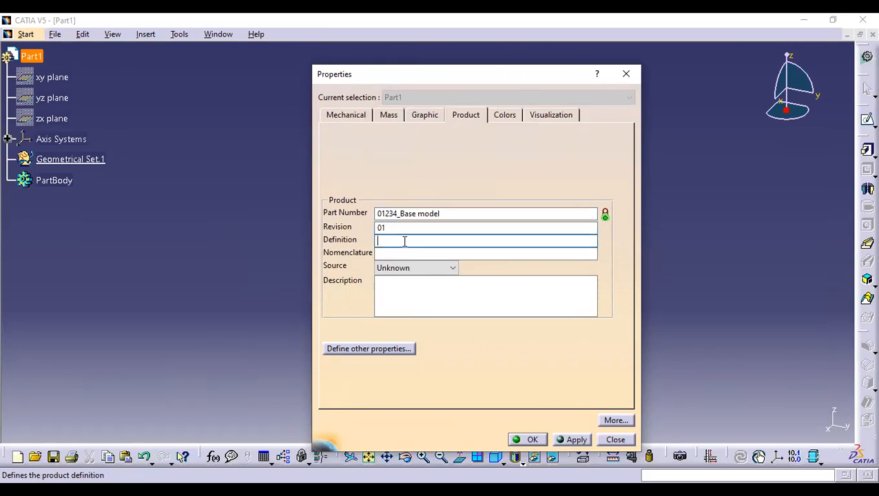
pyautogui.click(448, 215)
pyautogui.moveTo(448, 215); pyautogui.dragTo(400, 215)
pyautogui.hotkey('ctrl', 'c')
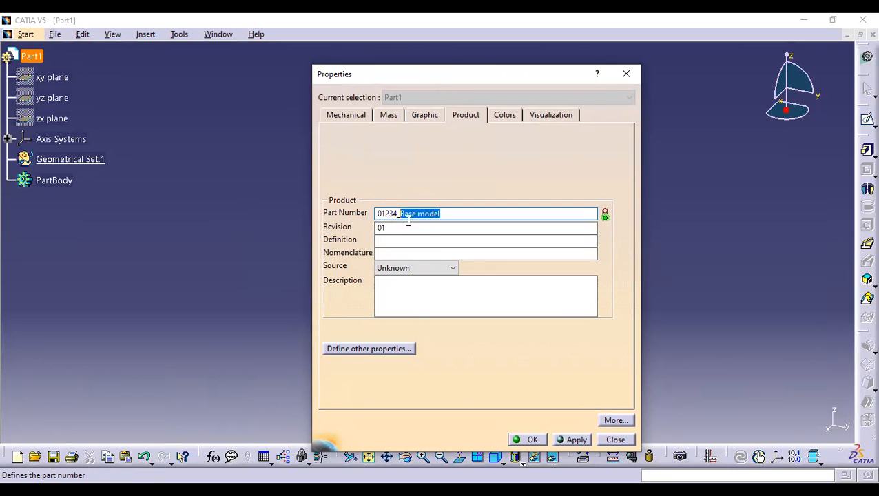
pyautogui.click(389, 241)
pyautogui.hotkey('ctrl', 'v')
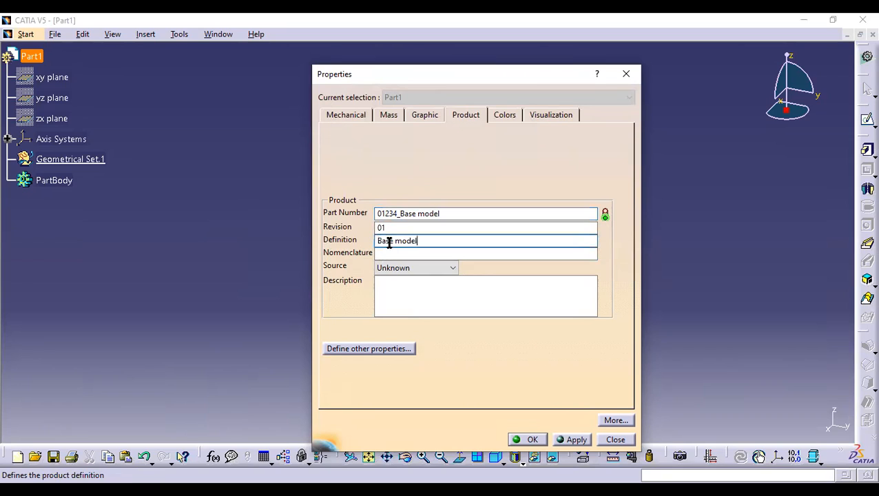
pyautogui.click(390, 254)
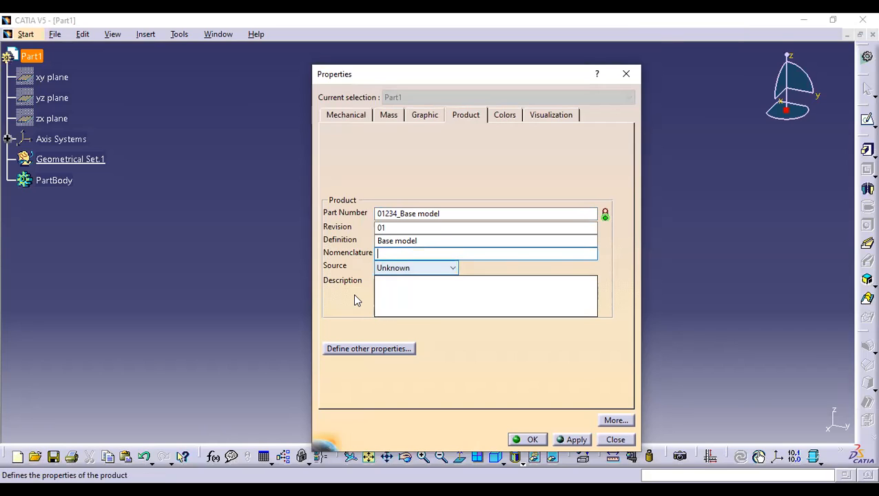
pyautogui.click(389, 290)
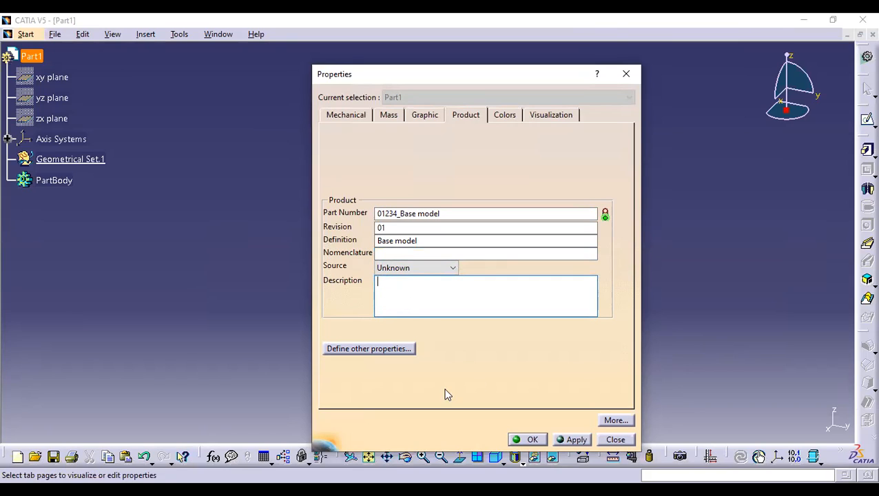
pyautogui.click(567, 439)
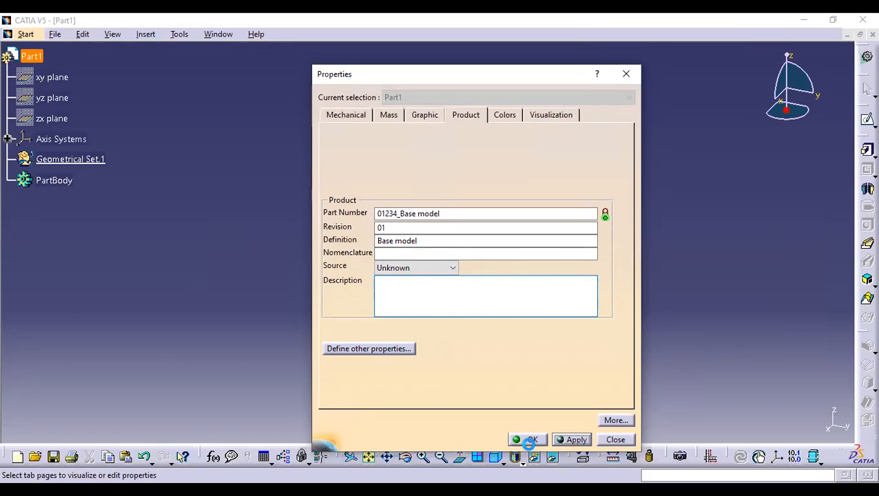
pyautogui.click(528, 439)
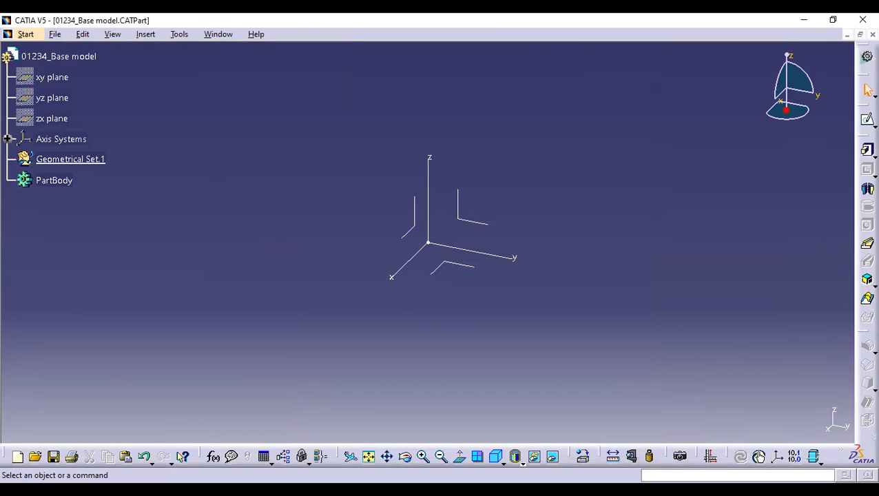
pyautogui.moveTo(479, 329); pyautogui.dragTo(434, 340, button='middle')
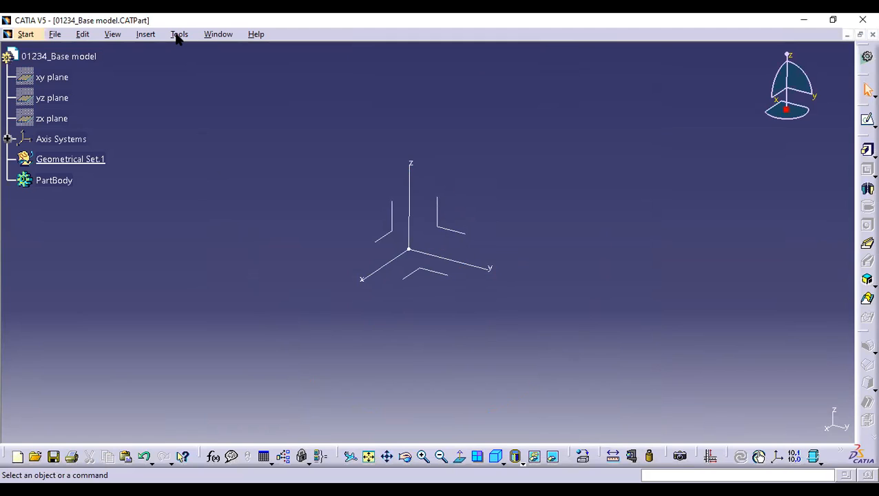
pyautogui.click(36, 36)
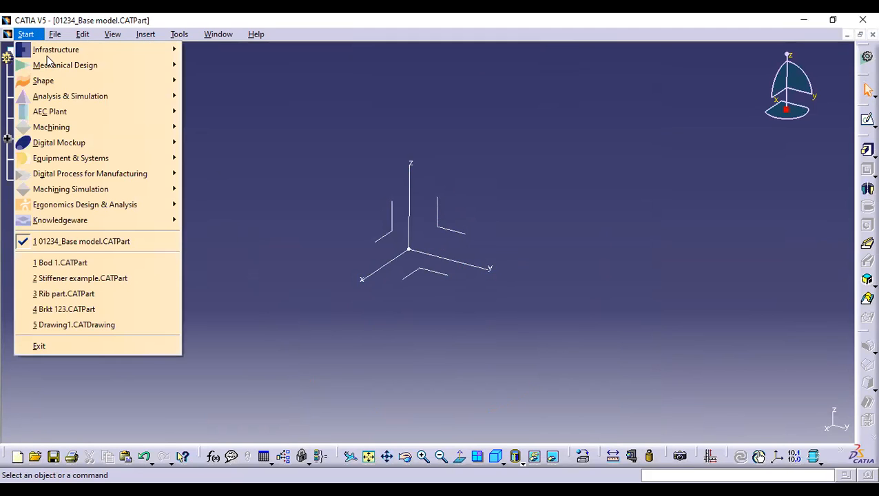
pyautogui.moveTo(57, 68)
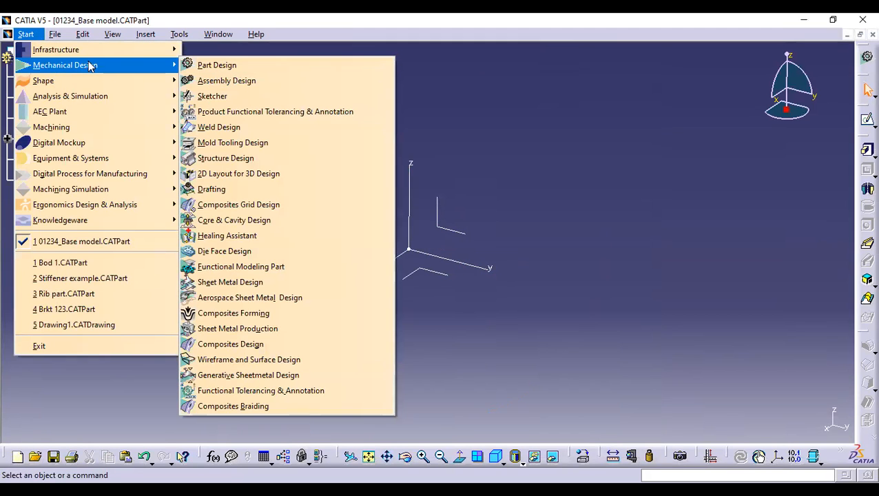
pyautogui.click(207, 64)
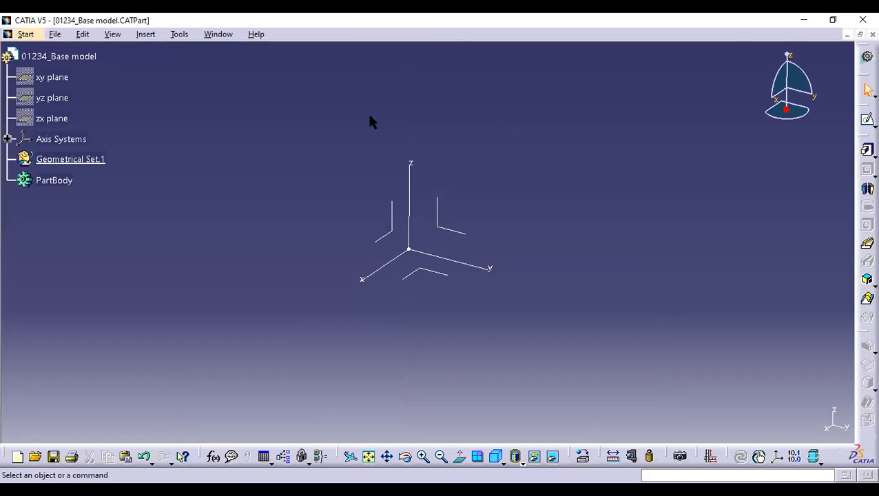
# Open the program options and examine the General settings, such as user interface style, data save and referenced documents
pyautogui.click(179, 34)
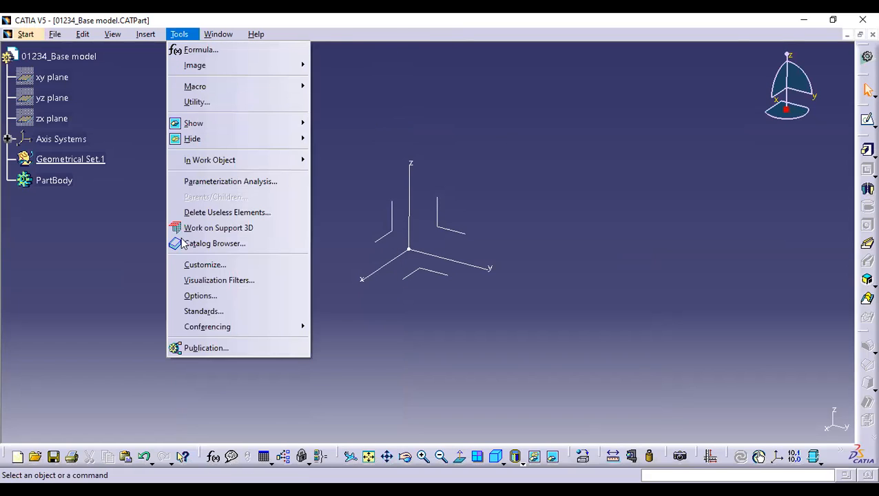
pyautogui.click(193, 296)
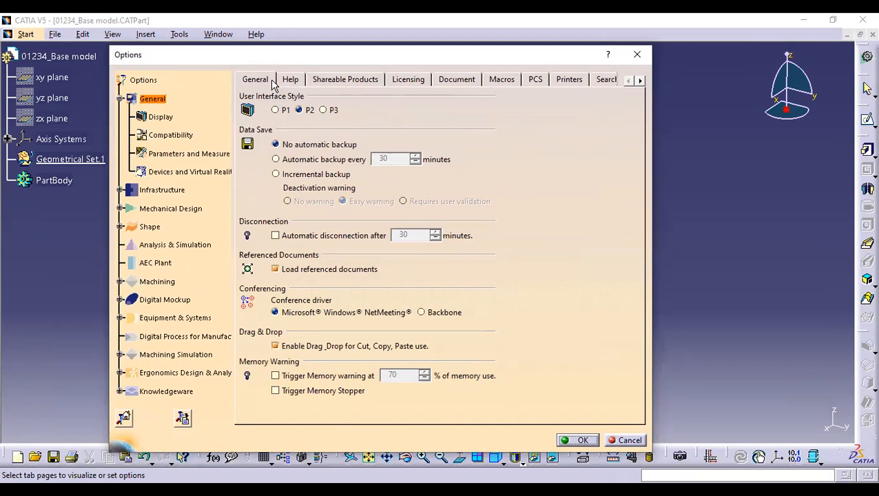
pyautogui.scroll(2, 139, 184)
pyautogui.scroll(-2, 137, 188)
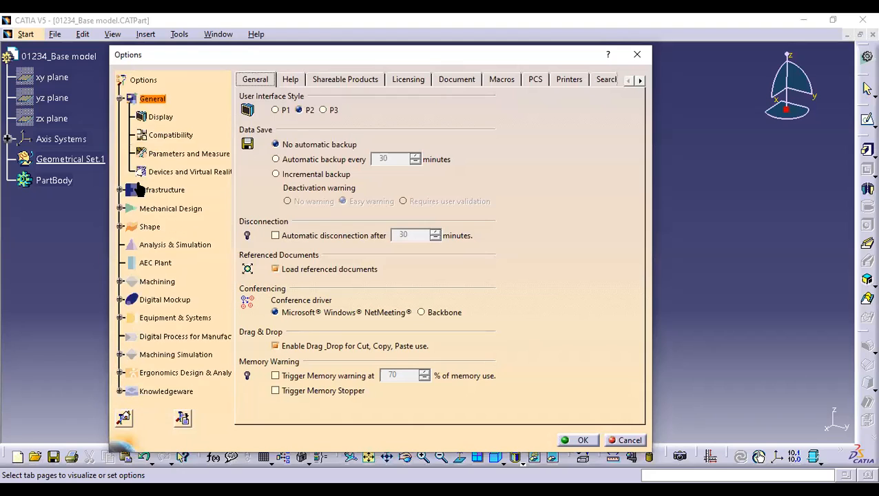
pyautogui.scroll(-1, 216, 170)
pyautogui.scroll(2, 216, 174)
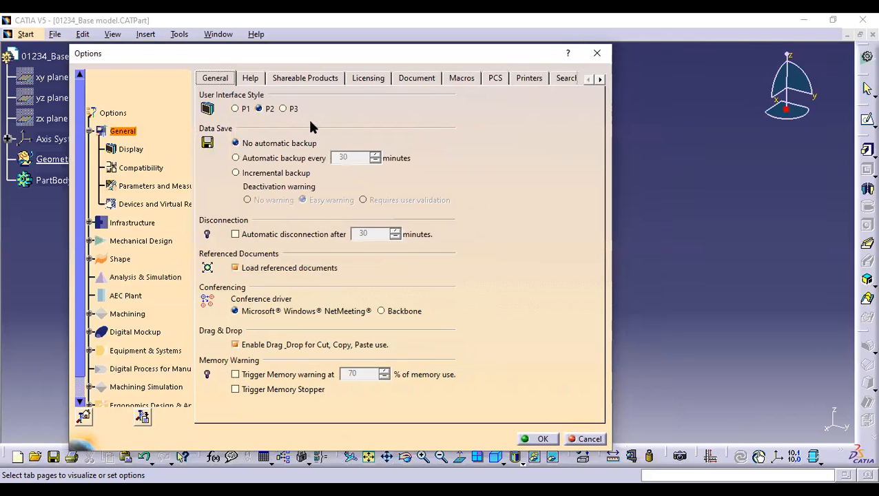
# Review the general Help settings and browse the Shareable Products list of products granted through licensing
pyautogui.click(250, 78)
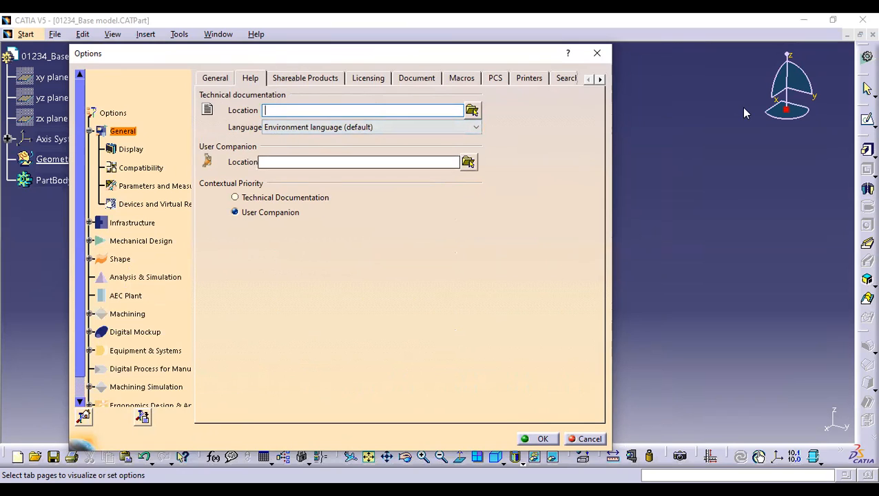
pyautogui.click(313, 80)
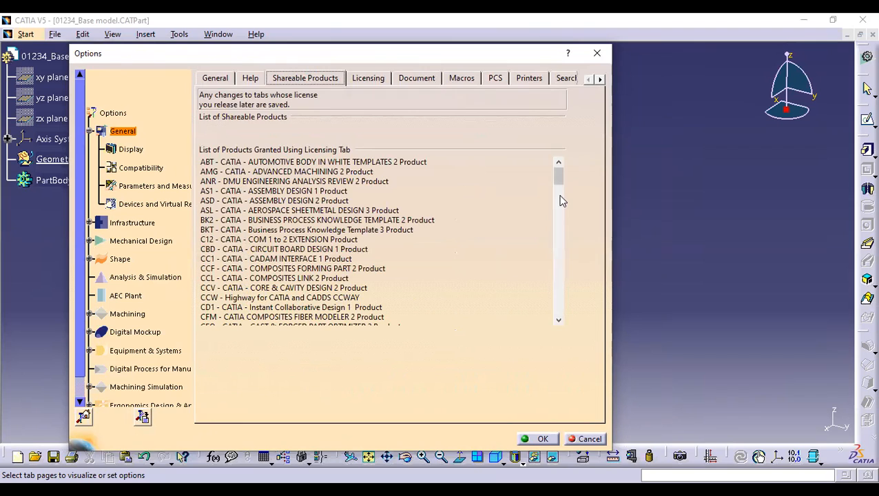
pyautogui.moveTo(563, 177); pyautogui.dragTo(562, 225)
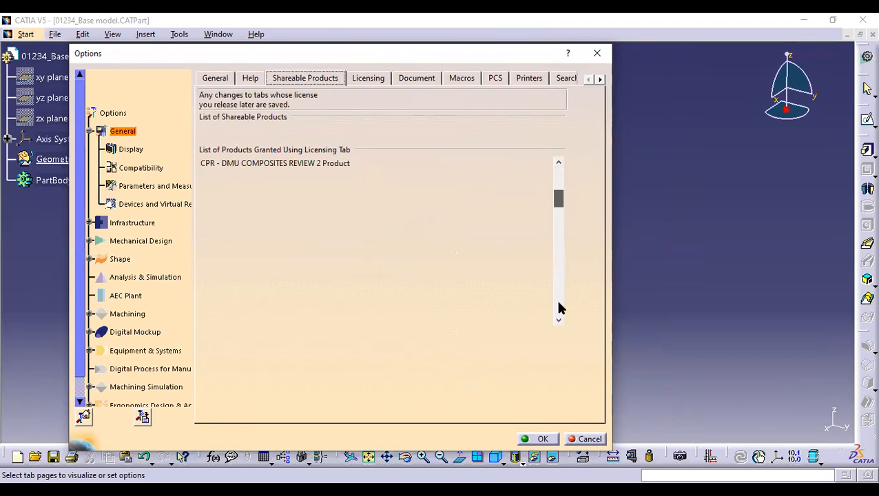
pyautogui.click(559, 321)
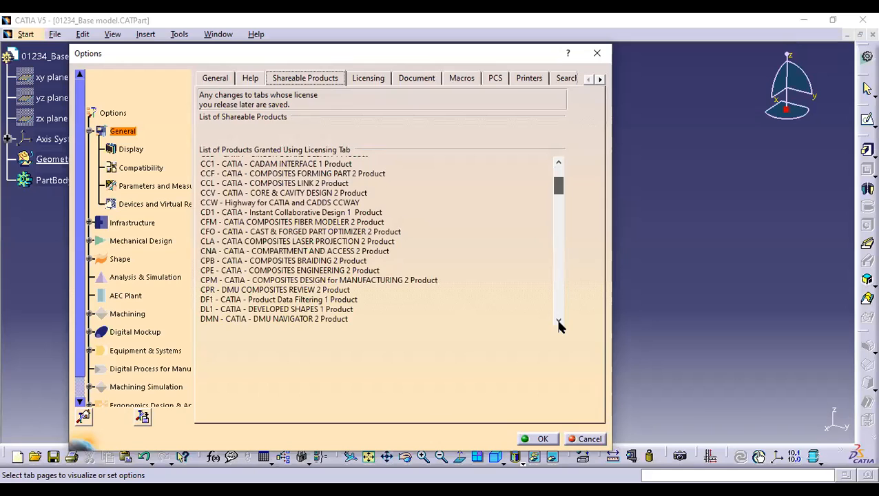
pyautogui.moveTo(565, 240); pyautogui.dragTo(551, 170)
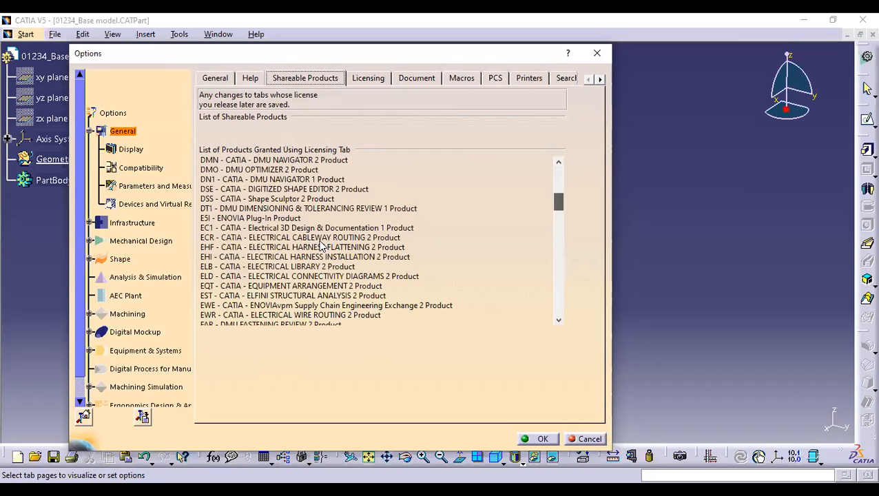
pyautogui.scroll(10, 320, 245)
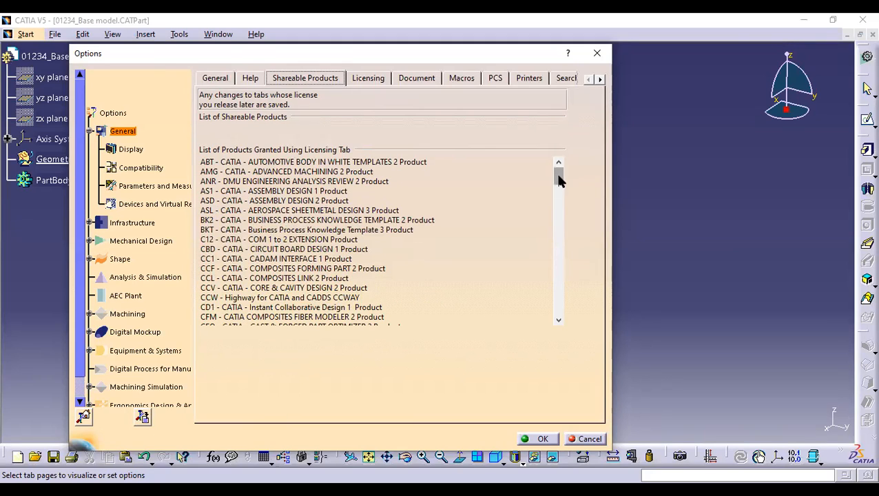
# Examine the Licensing settings and browse the list of available configurations and products
pyautogui.click(368, 78)
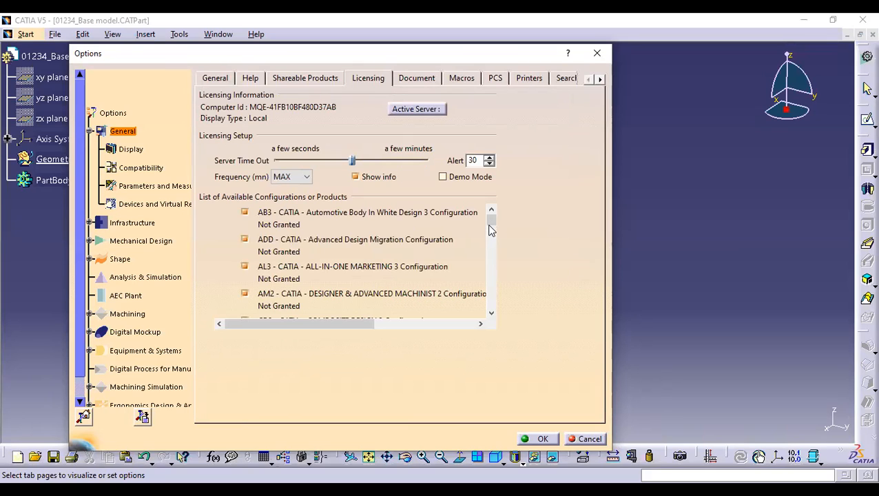
pyautogui.scroll(-3, 486, 238)
pyautogui.scroll(-10, 486, 256)
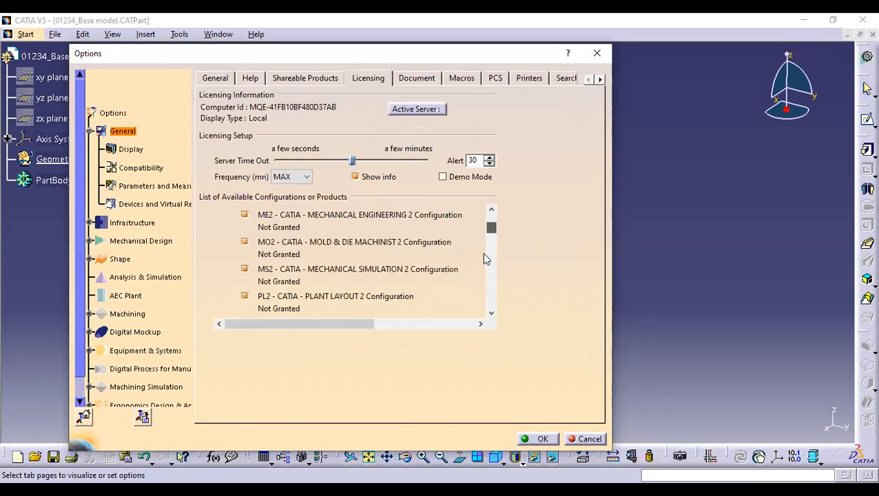
pyautogui.scroll(-5, 484, 267)
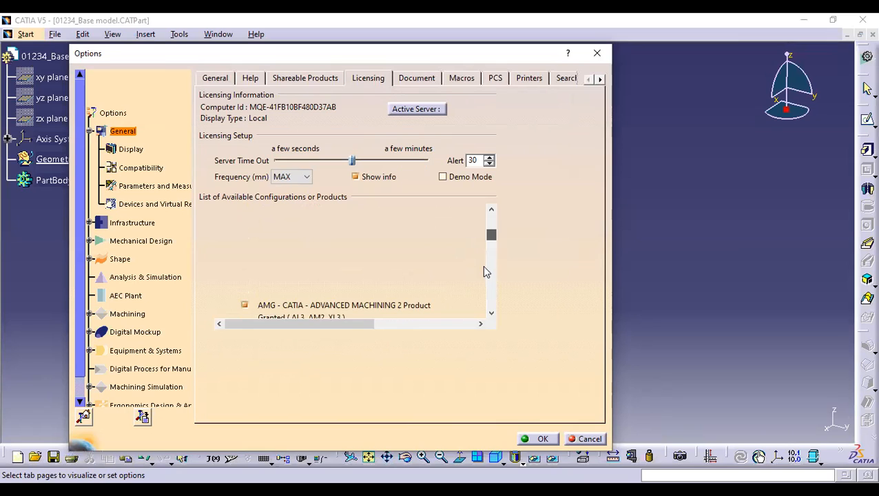
pyautogui.scroll(-8, 482, 296)
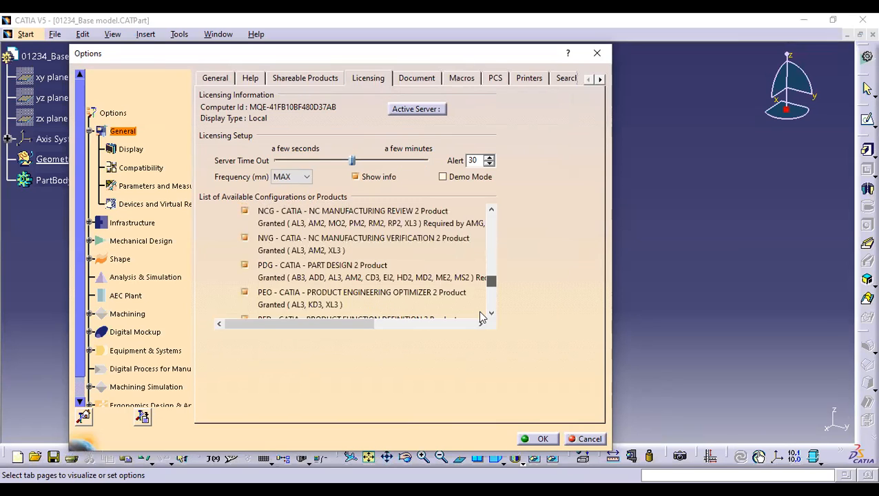
# Review the general Document, Printers and Search settings
pyautogui.click(413, 74)
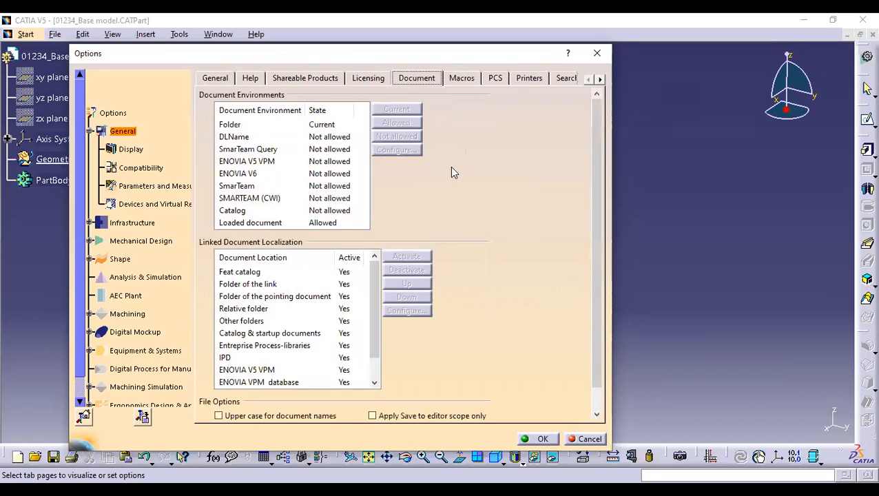
pyautogui.click(600, 80)
pyautogui.click(600, 80)
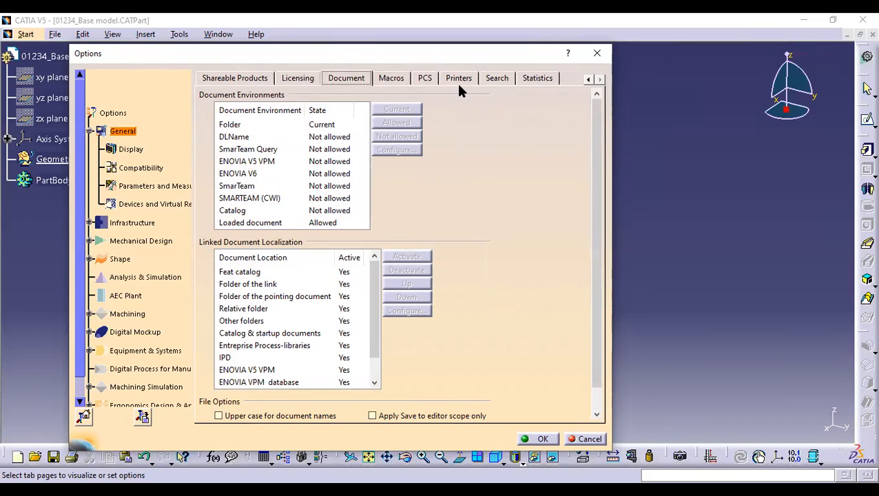
pyautogui.click(463, 80)
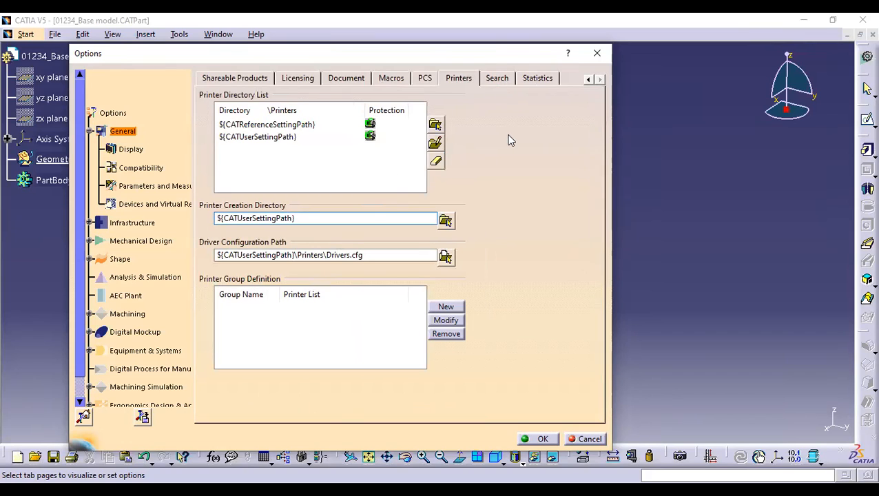
pyautogui.click(497, 78)
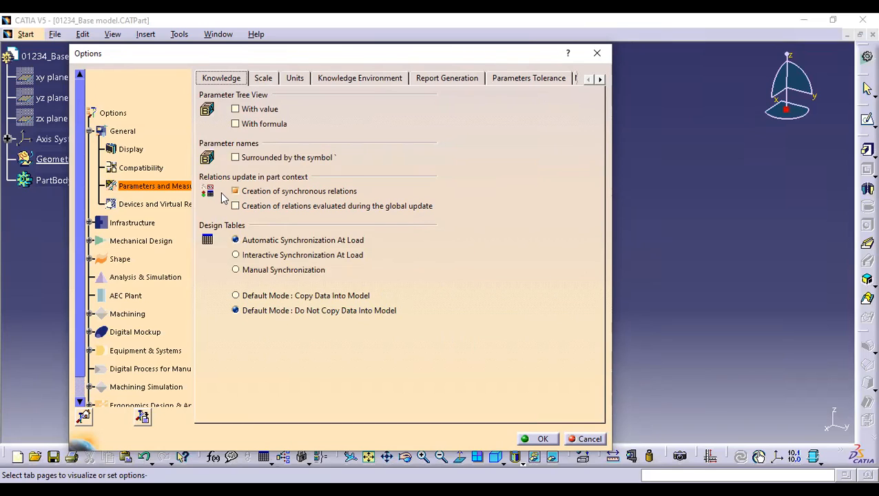
# Examine the Parameters Tolerance and Measure Tools settings under Parameters and Measure
pyautogui.click(156, 185)
pyautogui.click(528, 78)
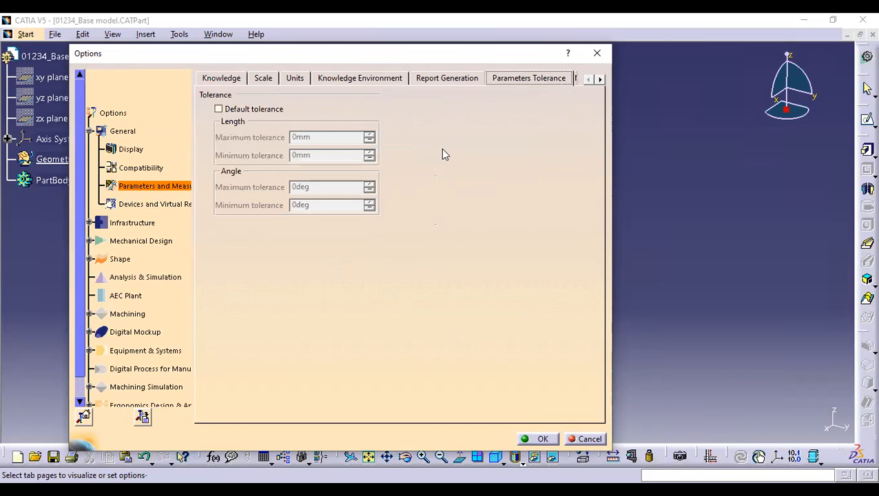
pyautogui.click(599, 79)
pyautogui.click(599, 80)
pyautogui.click(599, 79)
pyautogui.click(599, 79)
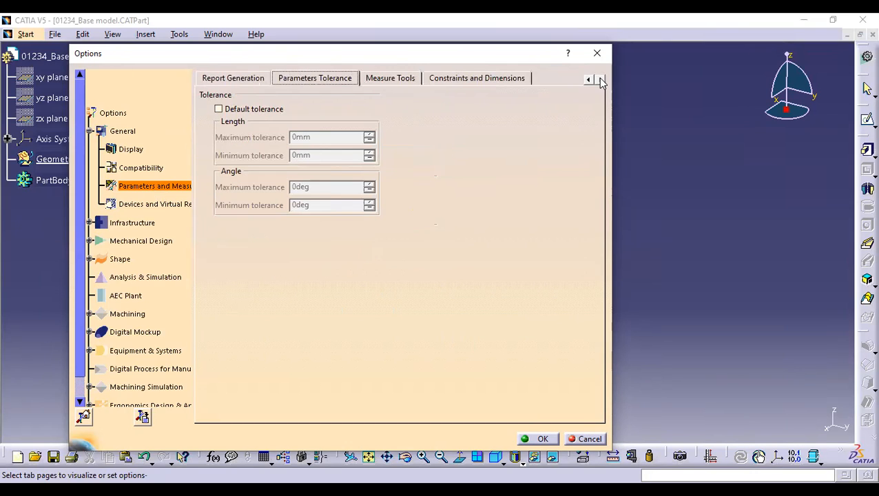
pyautogui.click(390, 79)
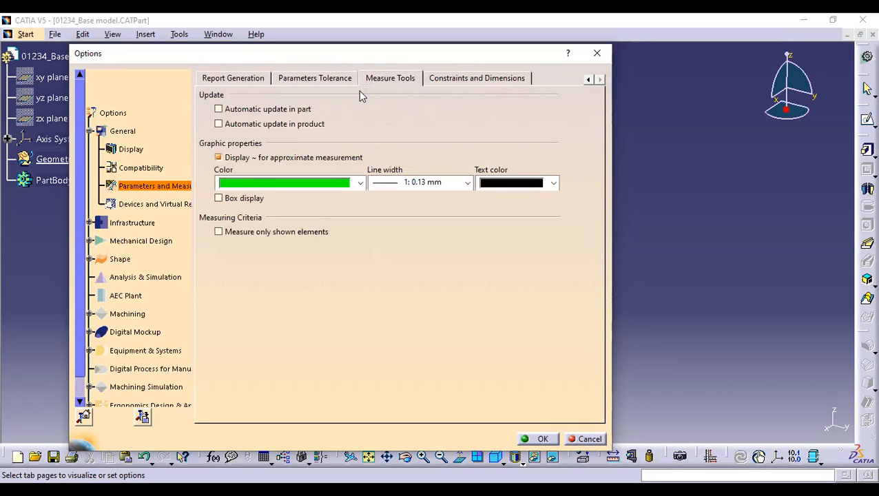
pyautogui.click(588, 79)
pyautogui.click(588, 79)
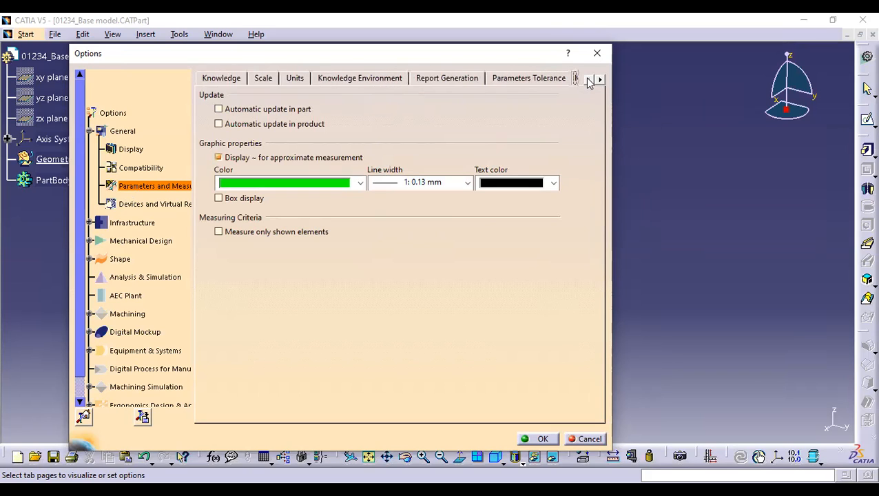
# Review the Scale, Units and Knowledge settings of Parameters and Measure
pyautogui.click(262, 79)
pyautogui.click(296, 79)
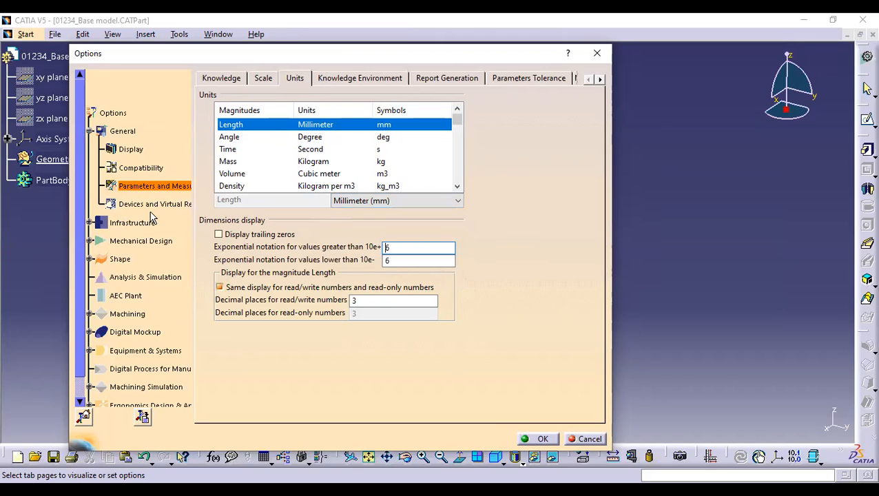
pyautogui.click(297, 81)
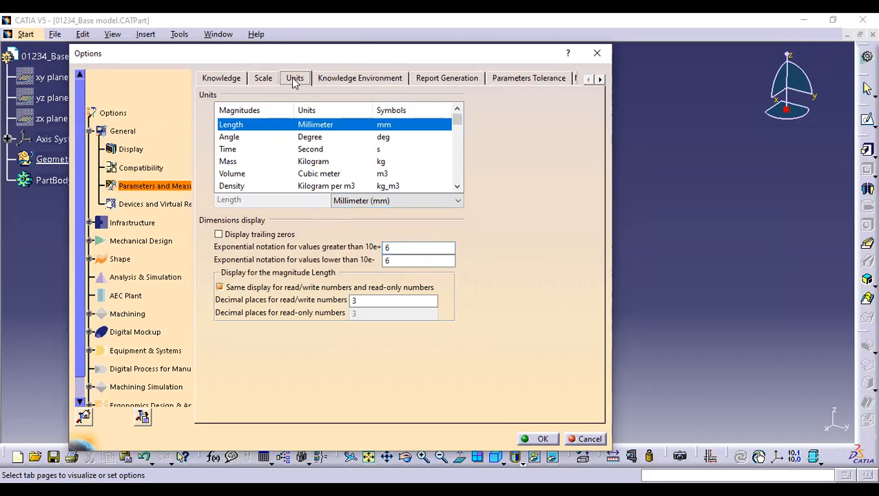
pyautogui.click(264, 79)
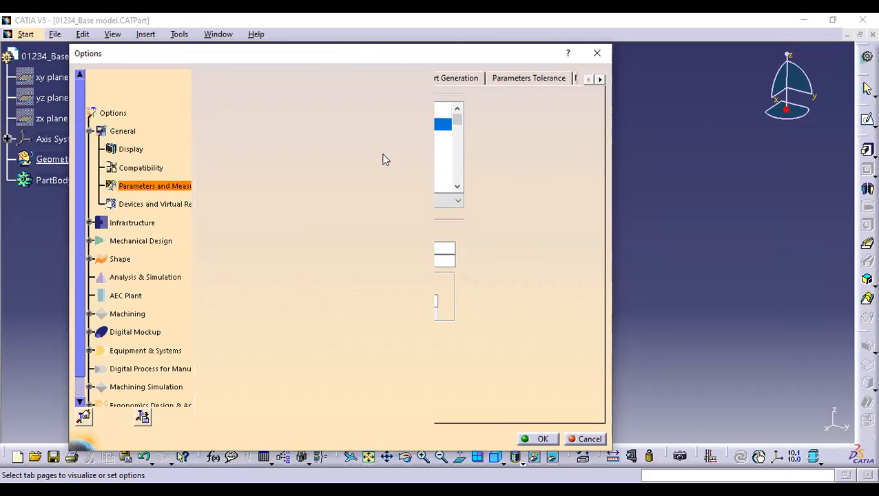
pyautogui.click(222, 79)
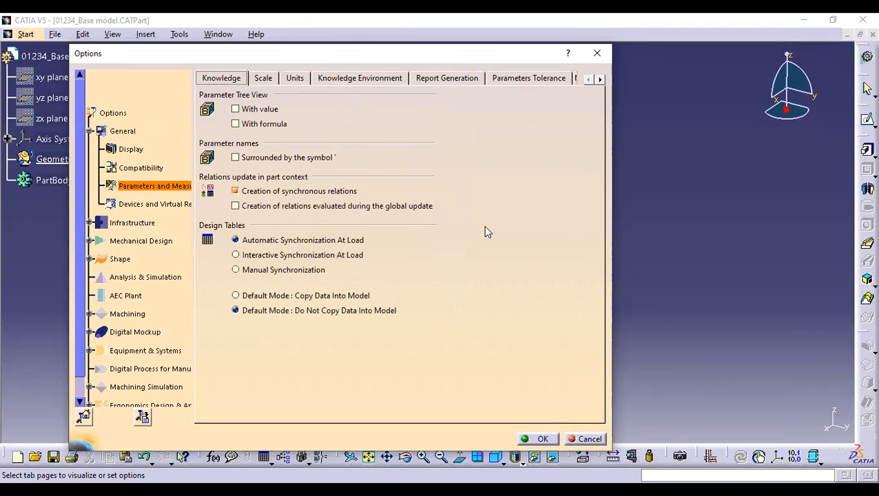
pyautogui.click(600, 79)
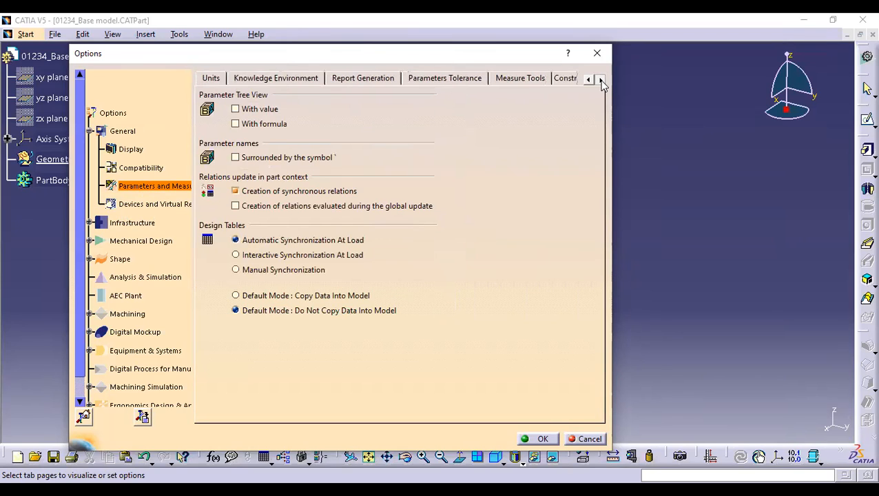
pyautogui.click(600, 80)
pyautogui.click(599, 79)
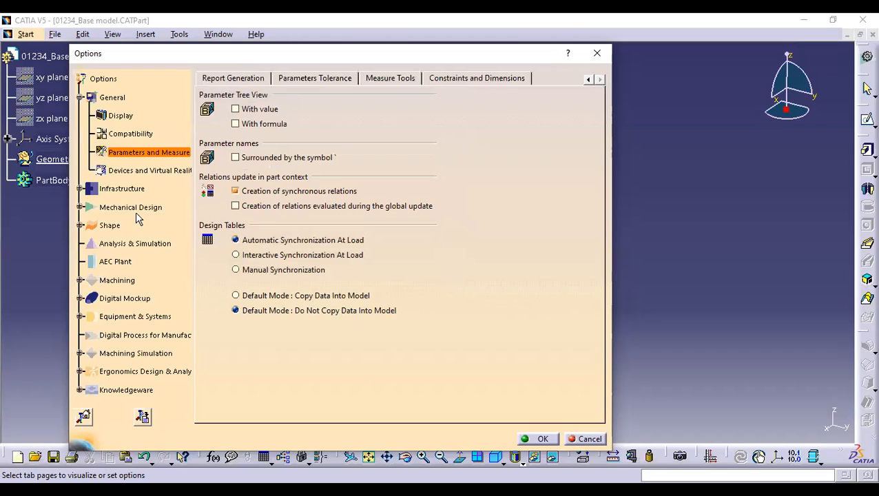
# Examine the General, Display and Part Document settings of Part Infrastructure within the Infrastructure options
pyautogui.click(115, 189)
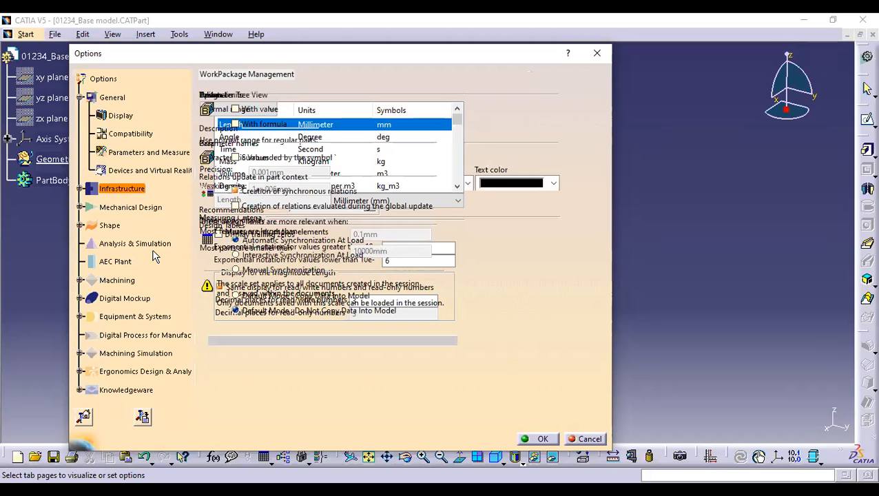
pyautogui.scroll(-1, 152, 258)
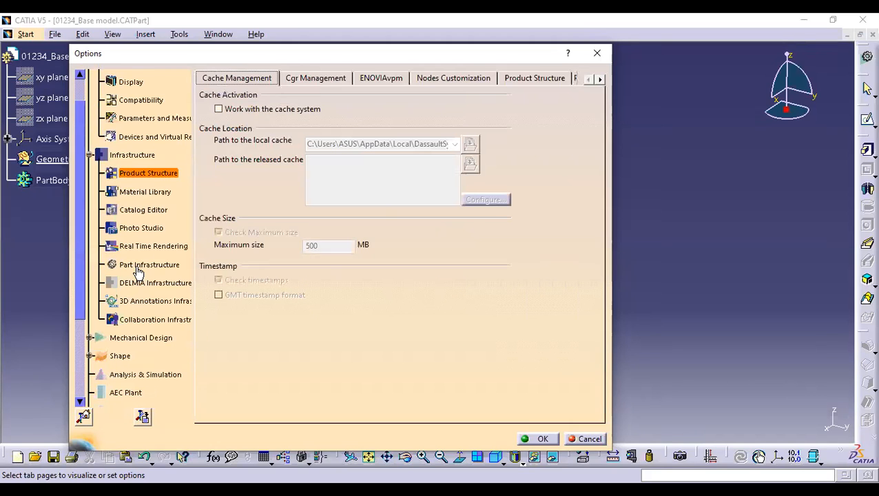
pyautogui.click(148, 264)
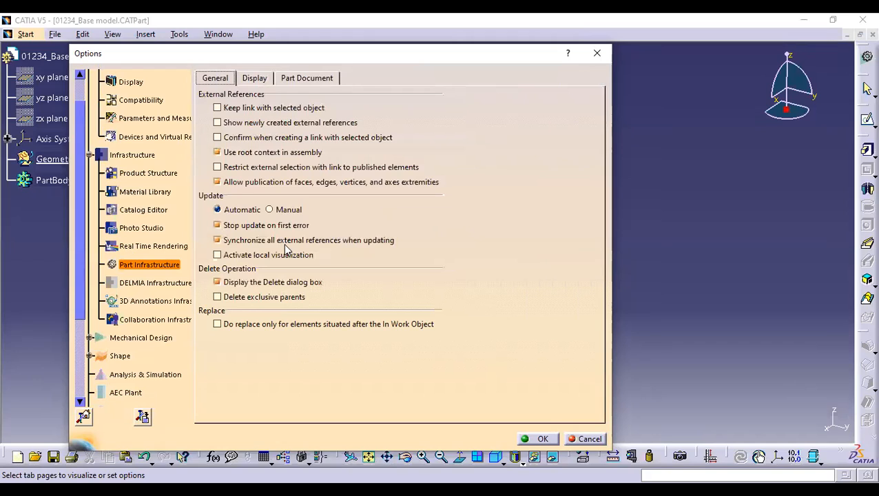
pyautogui.click(251, 78)
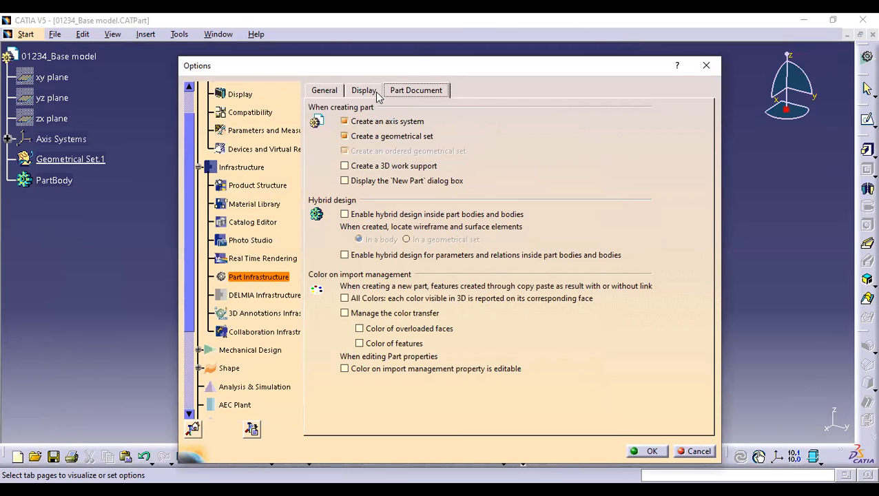
pyautogui.click(325, 92)
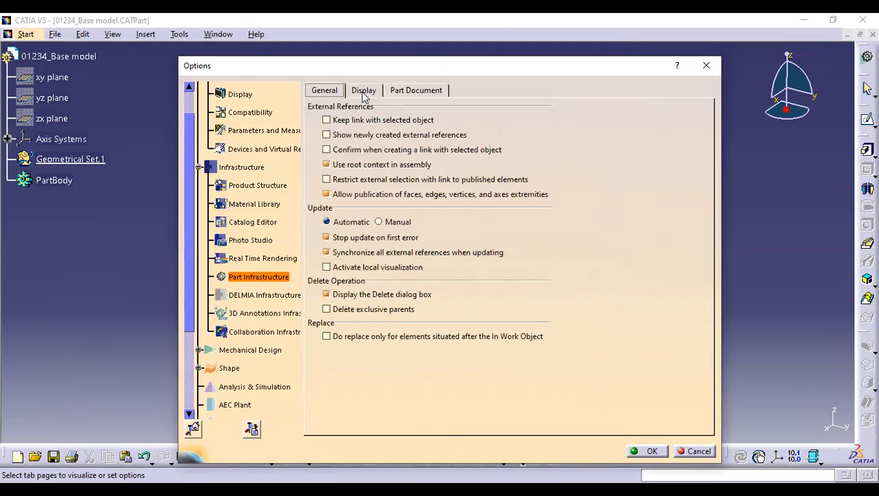
pyautogui.click(364, 93)
pyautogui.click(403, 93)
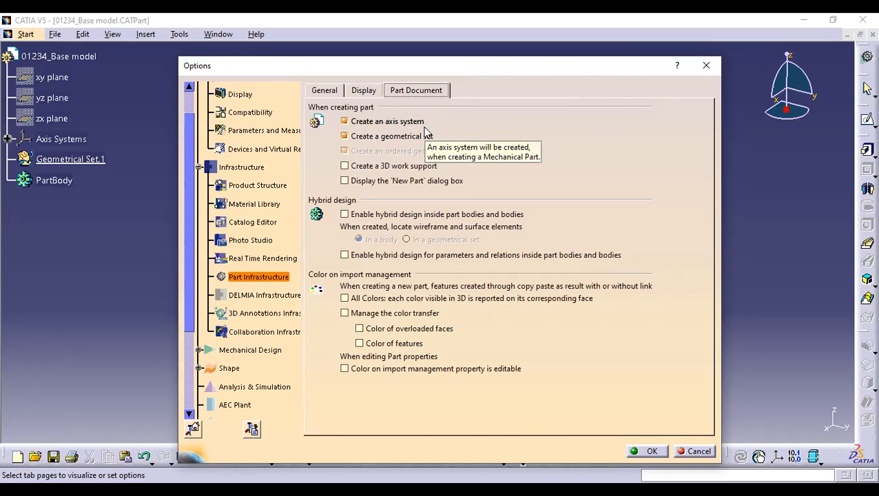
pyautogui.click(363, 92)
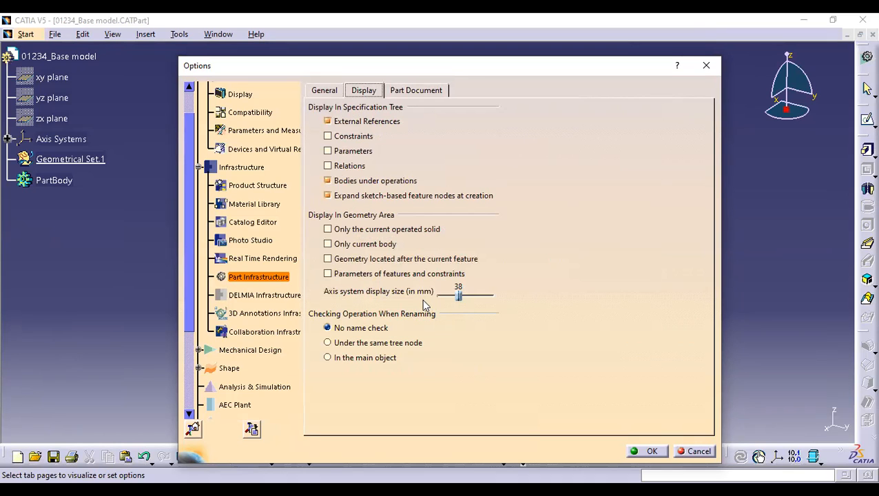
# Review the General settings of Part Infrastructure and the Digital Mockup options, finishing with the Options dialog closed
pyautogui.click(321, 91)
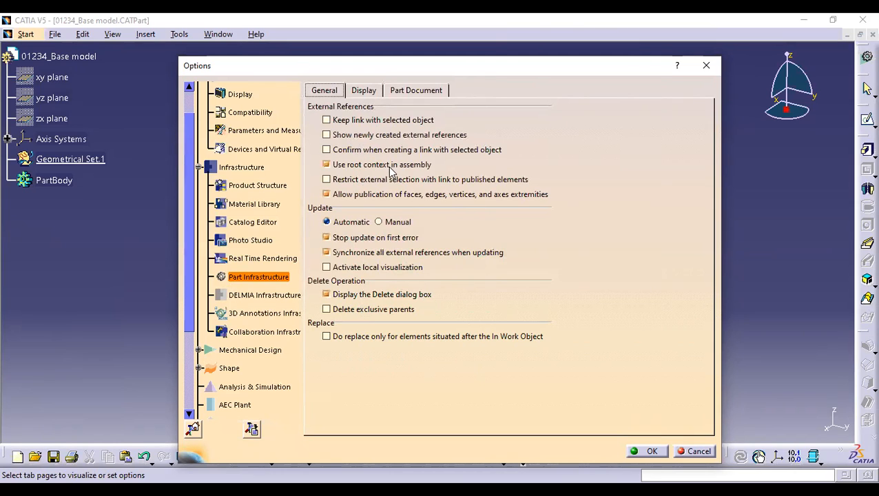
pyautogui.scroll(-2, 391, 170)
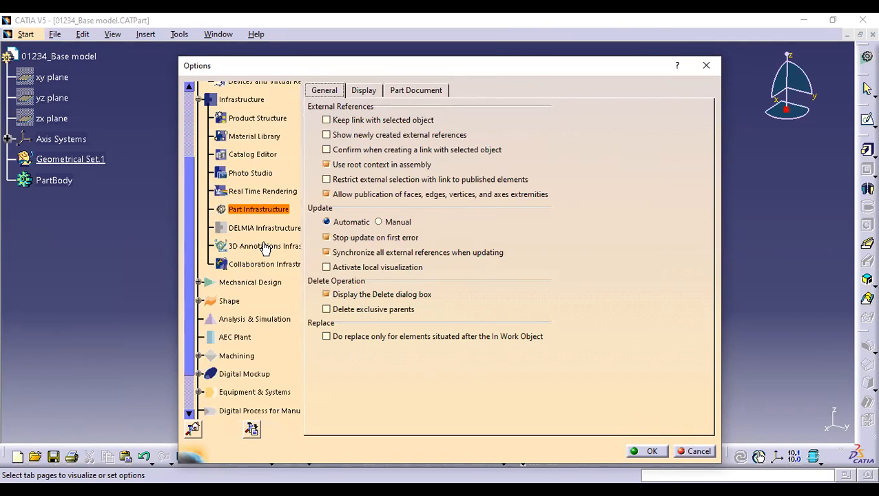
pyautogui.scroll(-1, 265, 248)
pyautogui.scroll(-1, 251, 267)
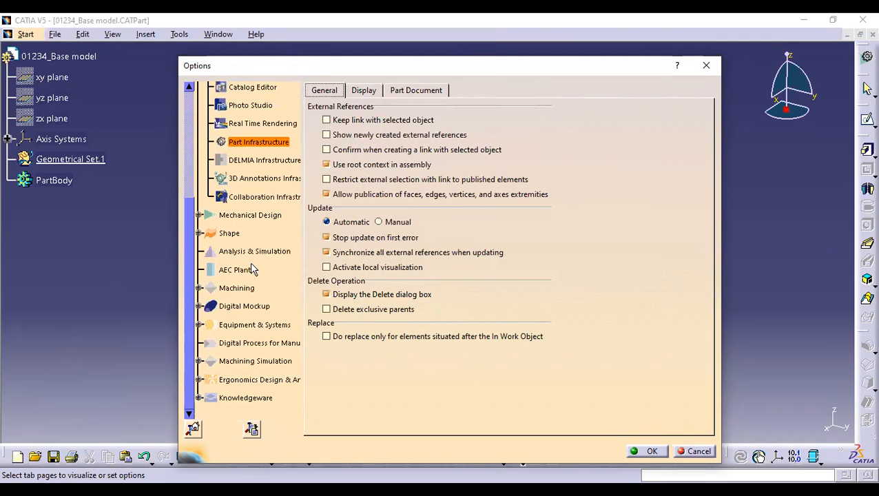
pyautogui.scroll(-1, 255, 271)
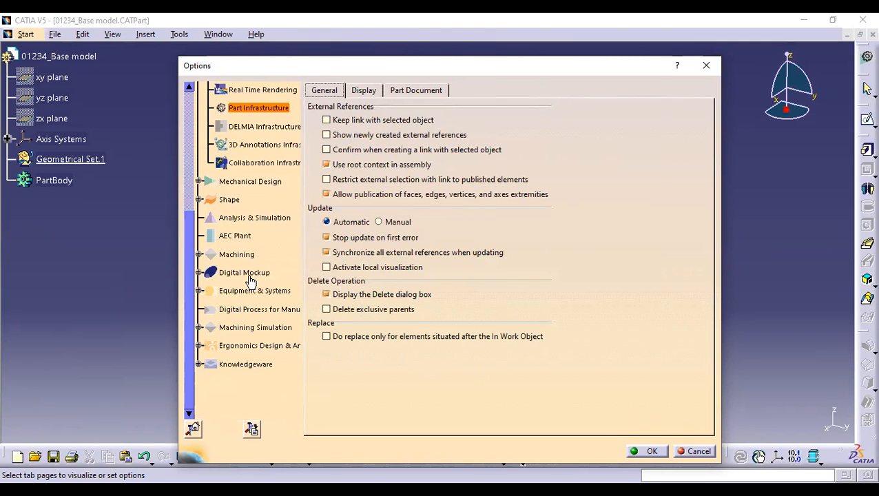
pyautogui.click(254, 272)
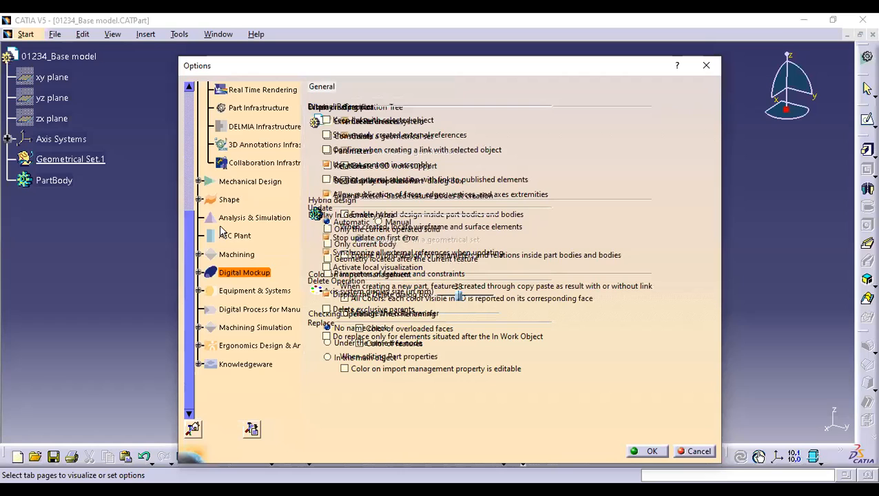
pyautogui.scroll(6, 235, 254)
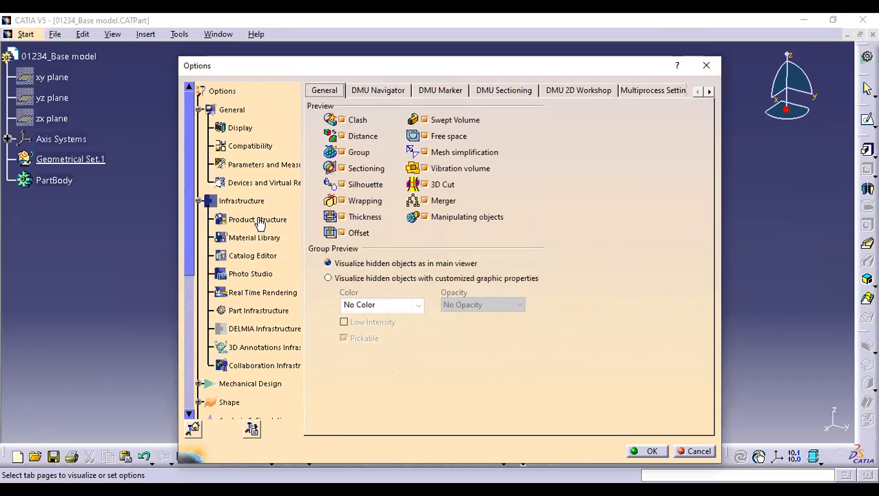
pyautogui.scroll(-1, 190, 221)
pyautogui.scroll(1, 192, 219)
pyautogui.scroll(-1, 191, 218)
pyautogui.scroll(1, 191, 218)
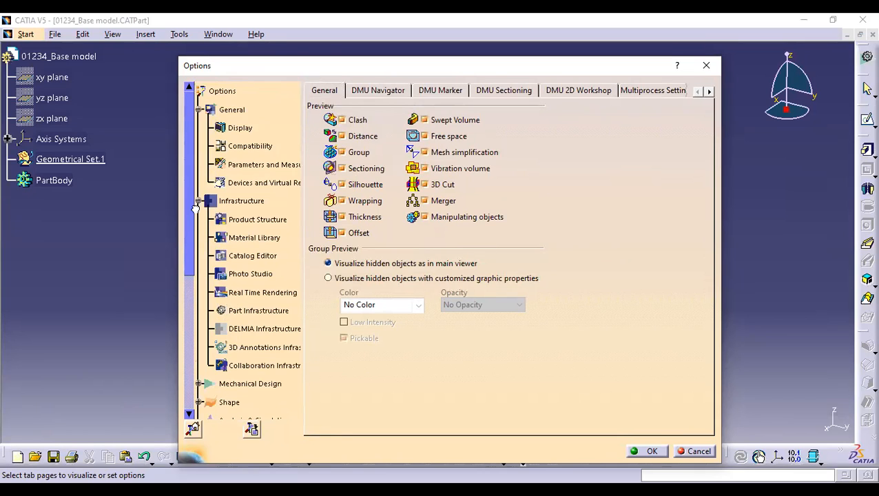
pyautogui.click(704, 66)
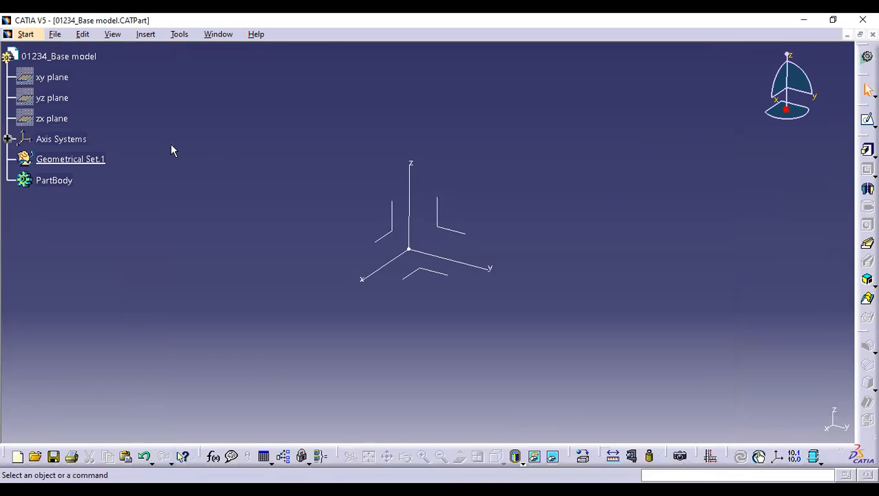
pyautogui.click(81, 59)
pyautogui.click(269, 190)
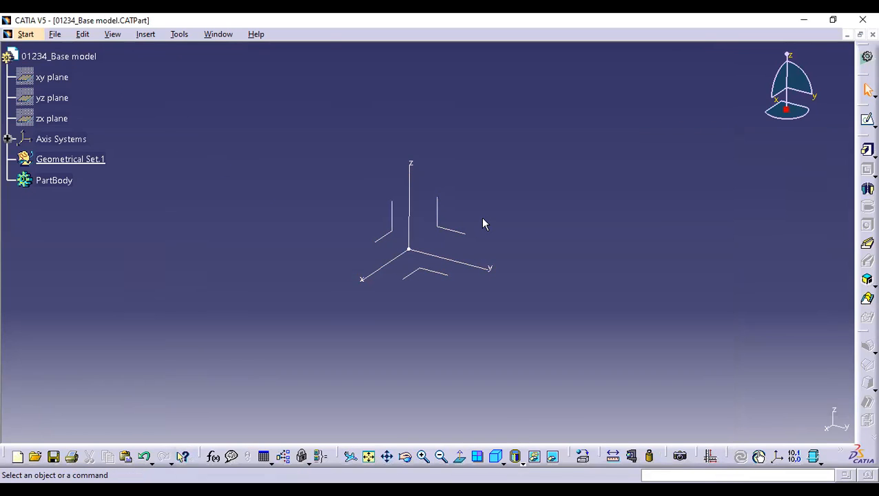
pyautogui.scroll(1, 584, 231)
pyautogui.moveTo(585, 231); pyautogui.dragTo(588, 232, button='middle')
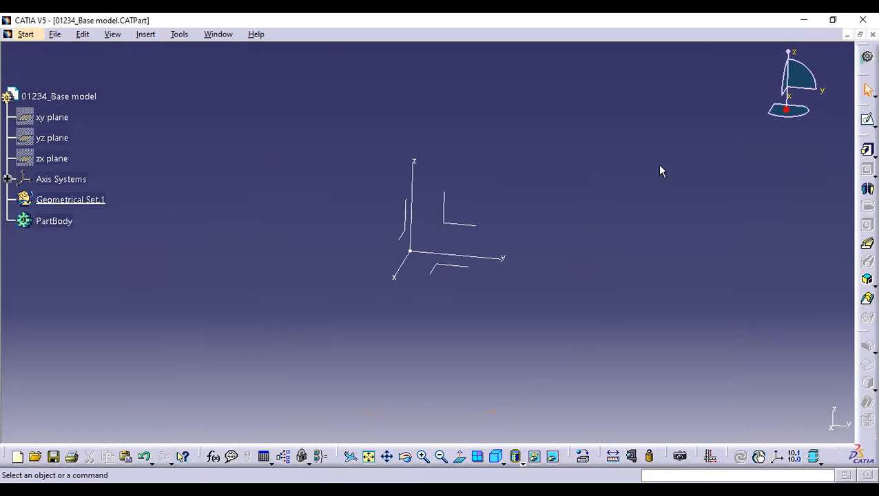
pyautogui.click(870, 155)
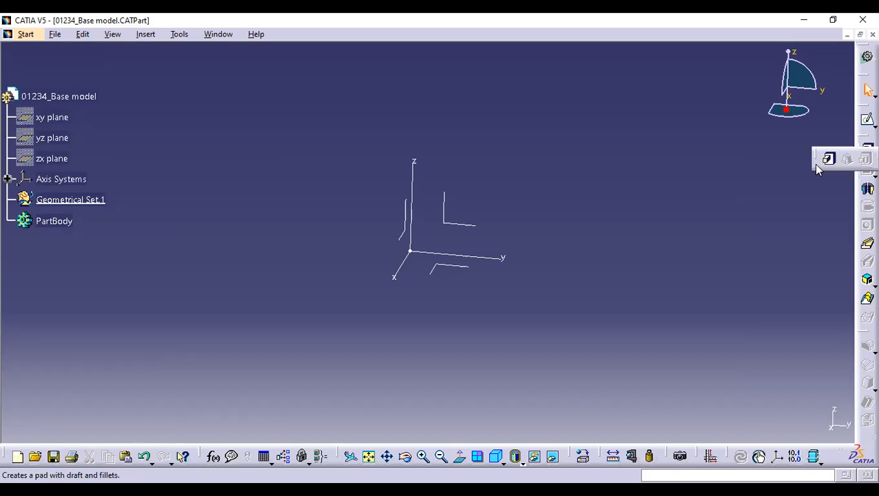
pyautogui.click(712, 238)
pyautogui.click(861, 152)
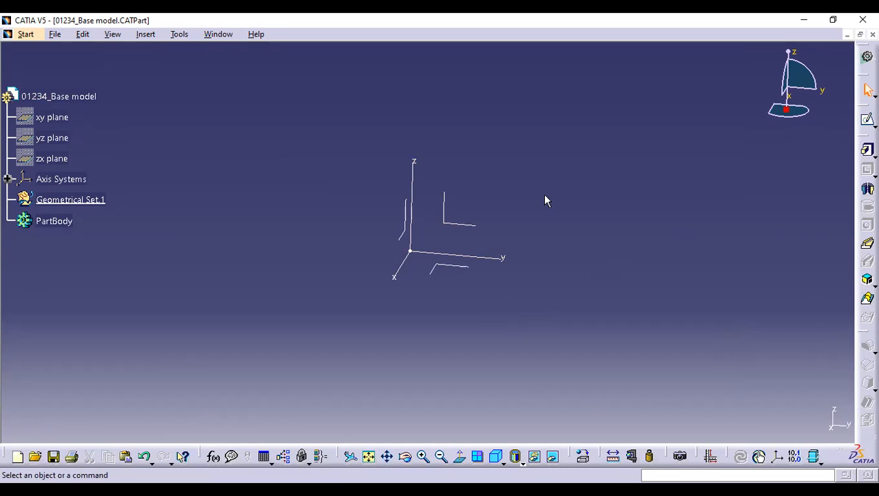
pyautogui.scroll(-2, 133, 133)
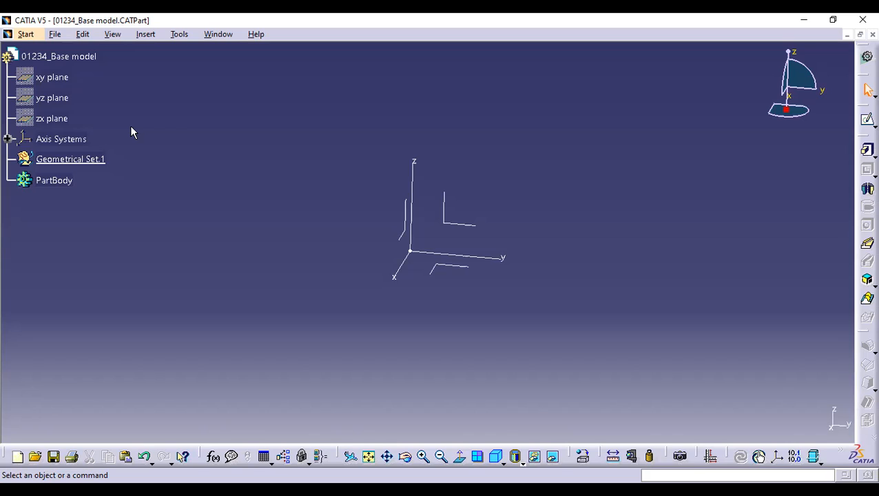
pyautogui.scroll(5, 58, 182)
pyautogui.scroll(-4, 123, 183)
pyautogui.scroll(-1, 135, 183)
pyautogui.click(86, 55)
pyautogui.click(178, 122)
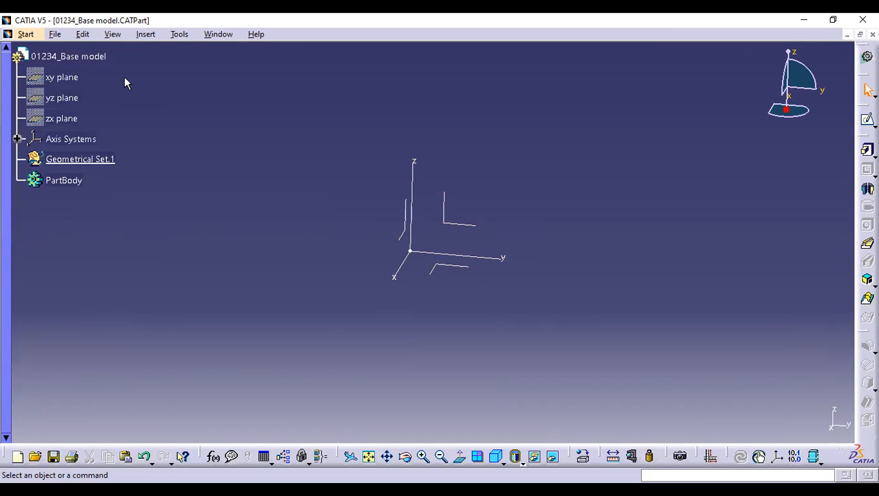
pyautogui.click(101, 58)
pyautogui.click(122, 102)
pyautogui.doubleClick(105, 57)
pyautogui.doubleClick(102, 59)
pyautogui.doubleClick(103, 59)
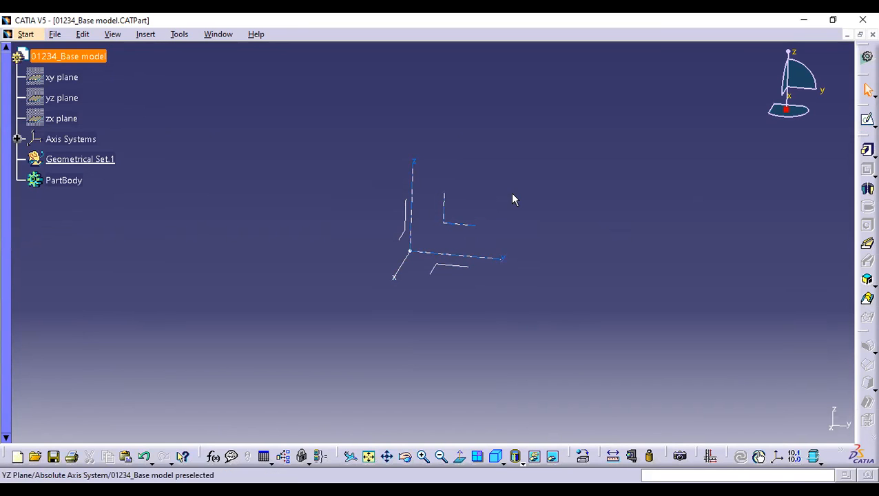
# Undock the Sketch-Based Features toolbar and float it over the modelling area
pyautogui.moveTo(859, 138); pyautogui.dragTo(810, 117)
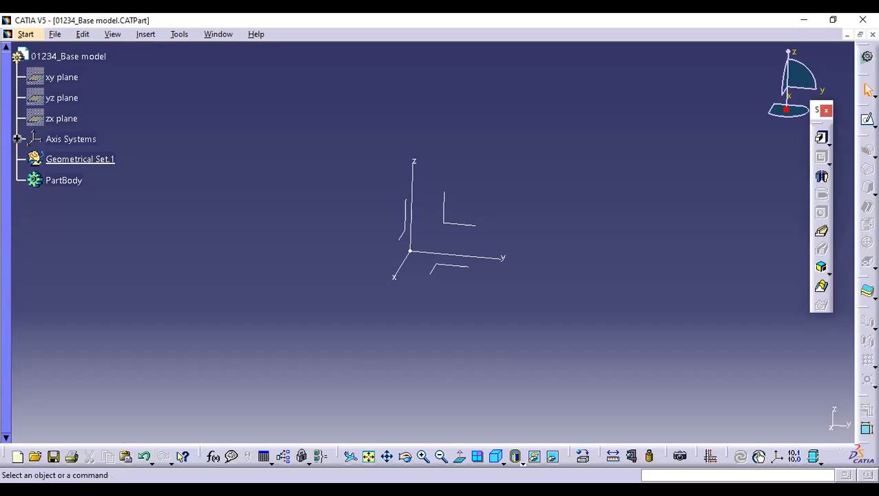
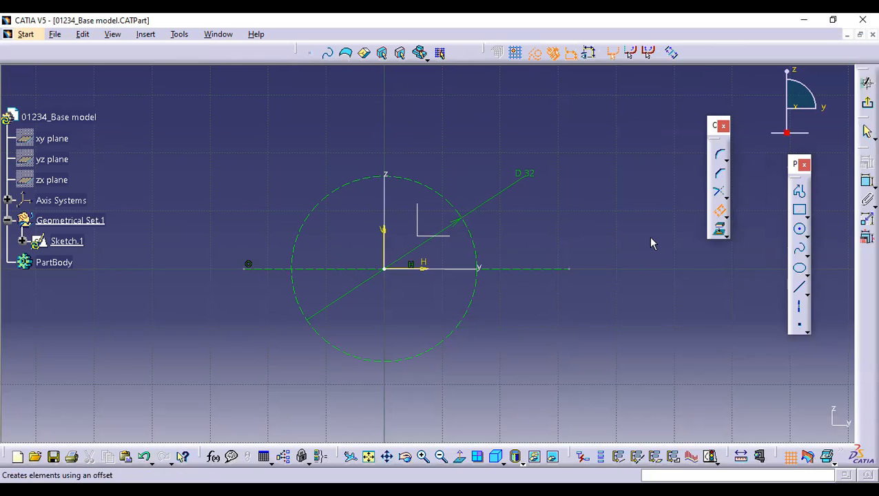
# Offset the horizontal construction line through the origin upward by 50 mm
pyautogui.click(561, 272)
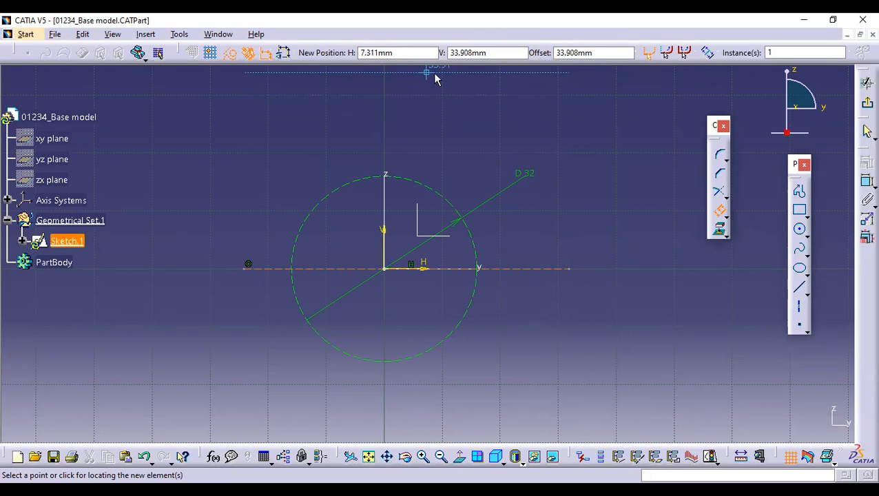
pyautogui.moveTo(598, 54); pyautogui.dragTo(472, 54)
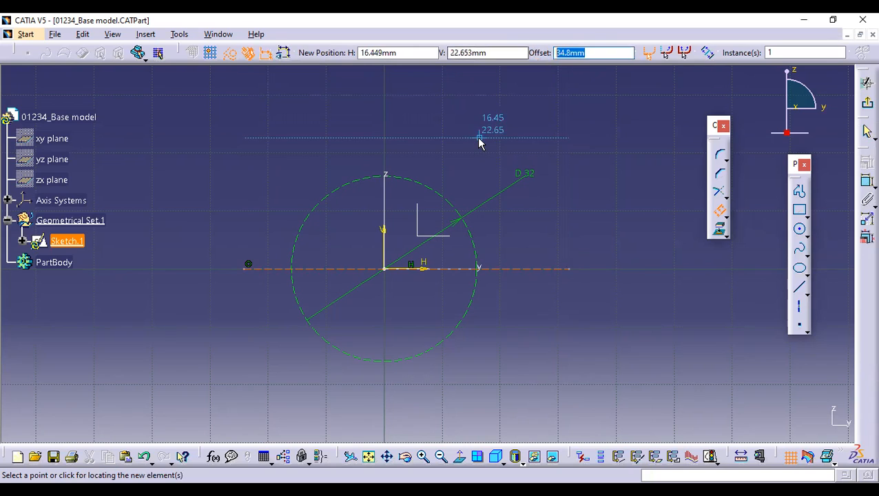
pyautogui.press('BackSpace')
pyautogui.write('50')
pyautogui.press('Return')
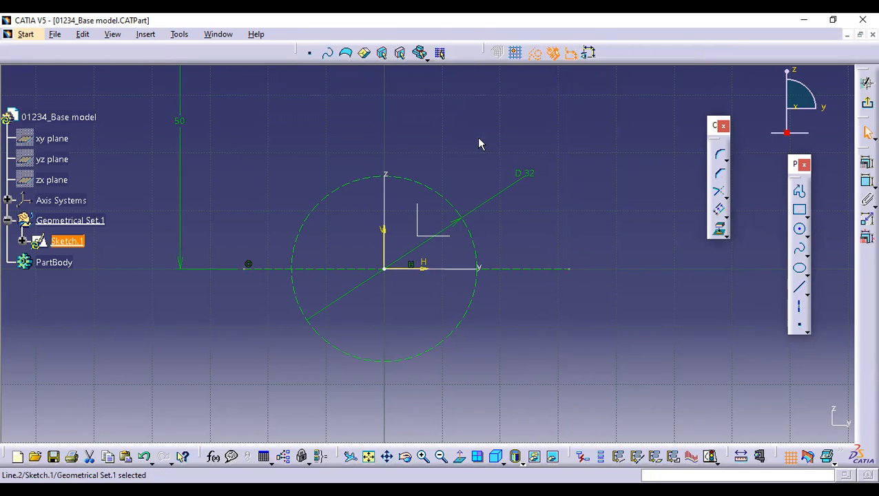
# Offset the upper construction line upward once more and set the distance between the two lines to 20 mm
pyautogui.moveTo(547, 227)
pyautogui.mouseDown(button='middle')
pyautogui.moveTo(580, 215)
pyautogui.moveTo(581, 251)
pyautogui.moveTo(522, 243)
pyautogui.mouseUp(button='middle')
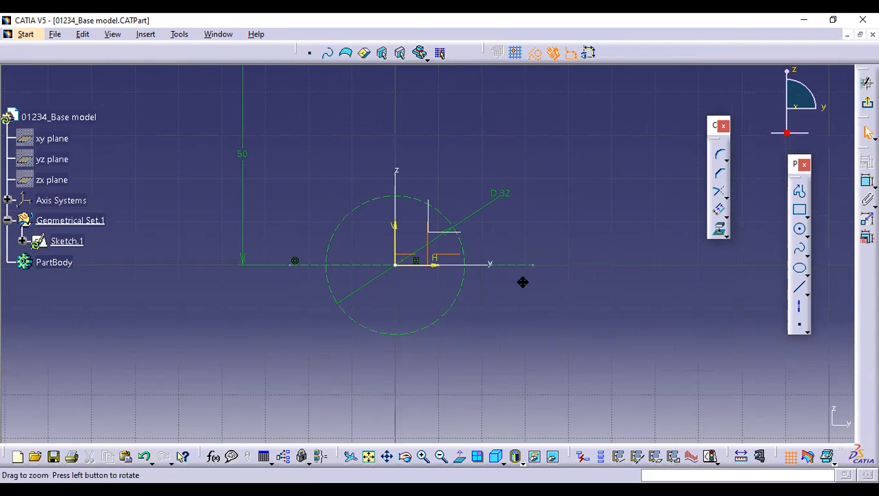
pyautogui.moveTo(523, 281); pyautogui.dragTo(524, 287, button='middle')
pyautogui.moveTo(435, 206); pyautogui.dragTo(435, 208, button='middle')
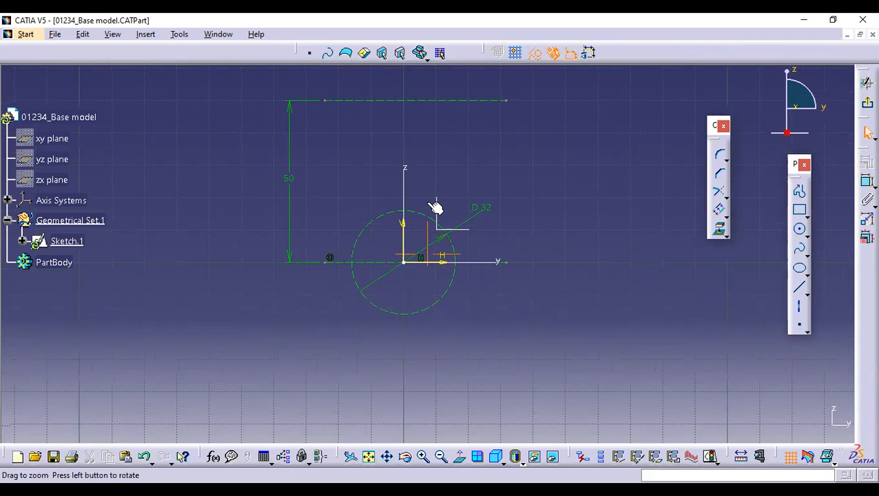
pyautogui.moveTo(571, 250); pyautogui.dragTo(571, 253, button='middle')
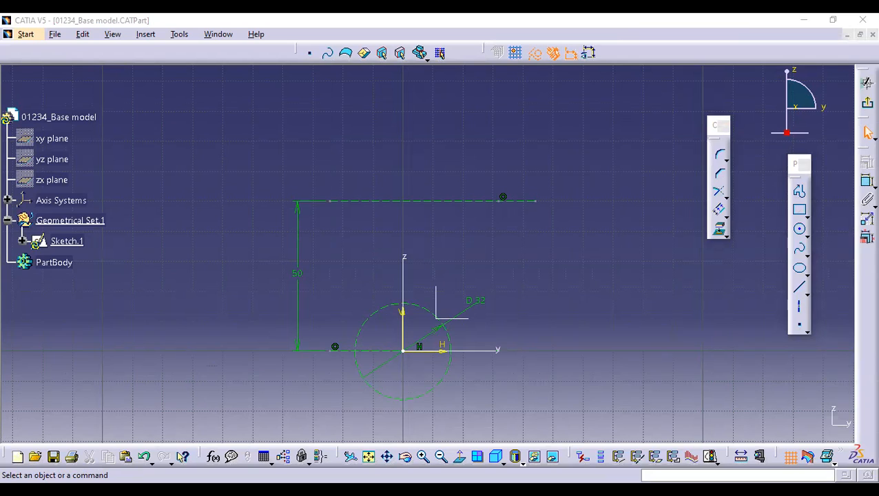
pyautogui.click(719, 212)
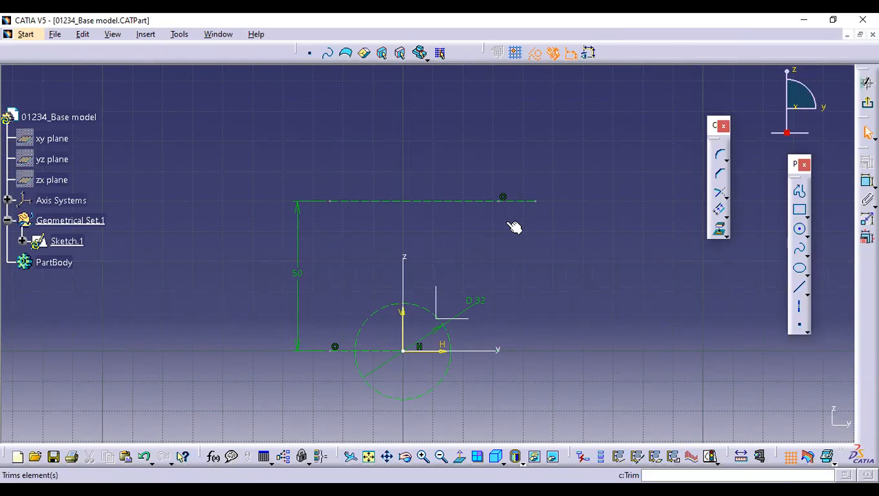
pyautogui.click(428, 202)
pyautogui.click(403, 169)
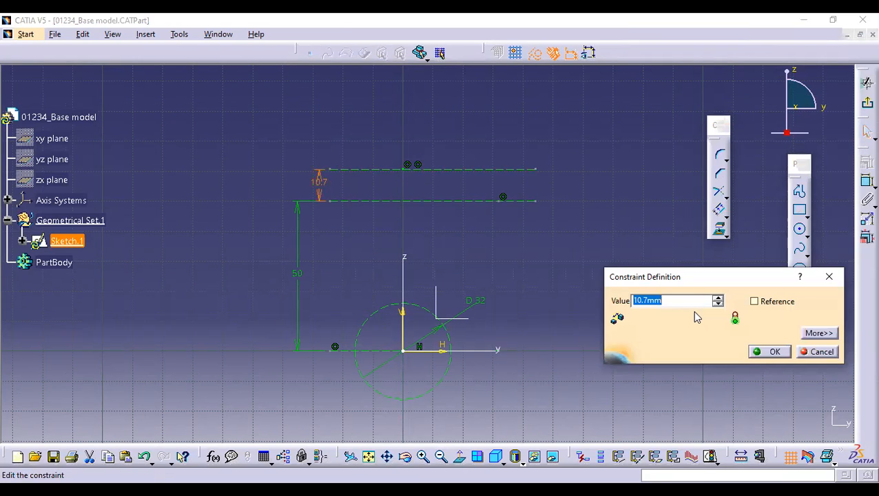
pyautogui.click(815, 352)
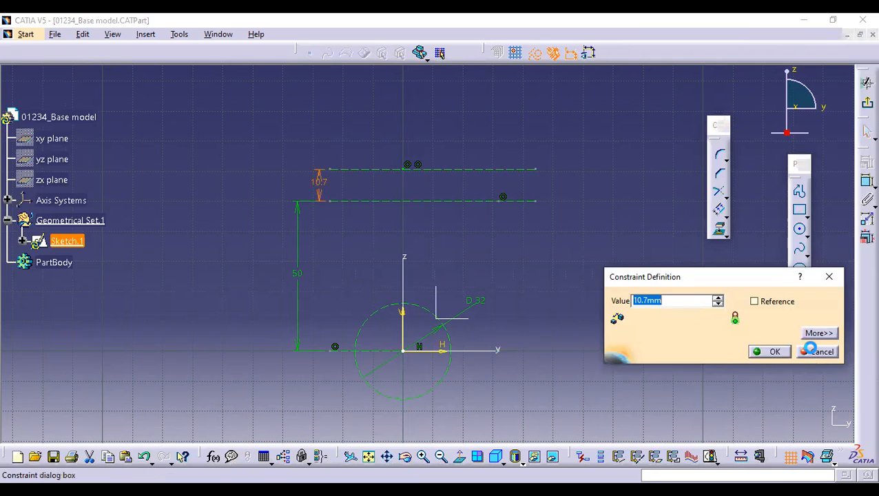
pyautogui.doubleClick(307, 184)
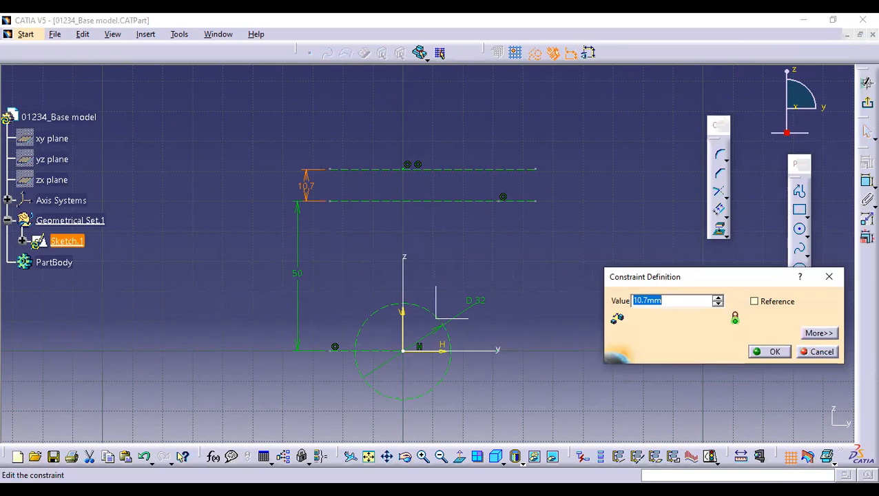
pyautogui.write('20')
pyautogui.press('Return')
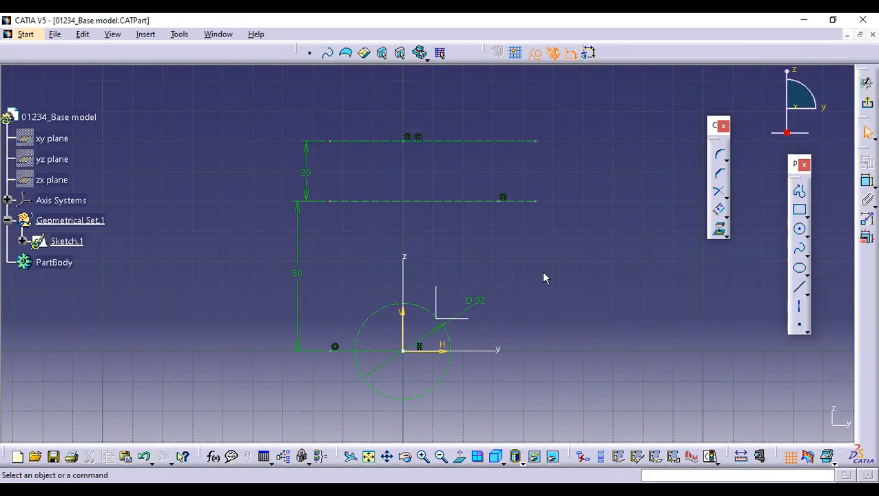
pyautogui.hotkey('alt', 'Tab')
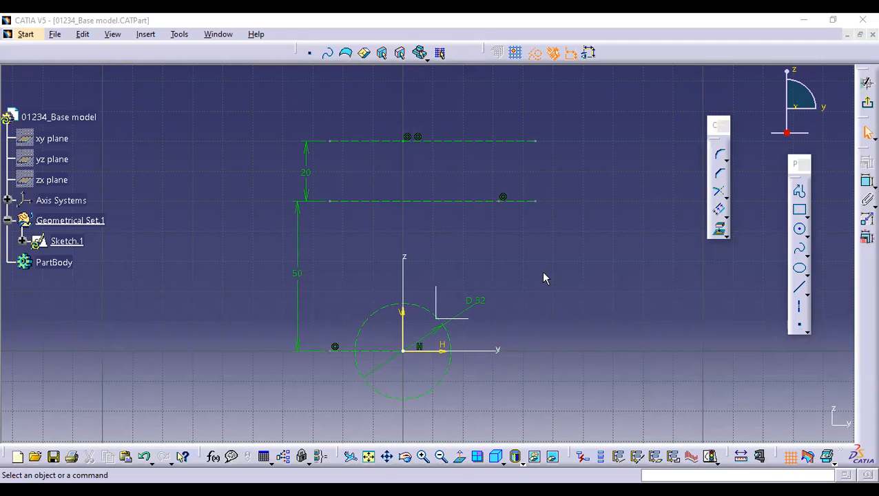
pyautogui.click(551, 326)
pyautogui.click(564, 275)
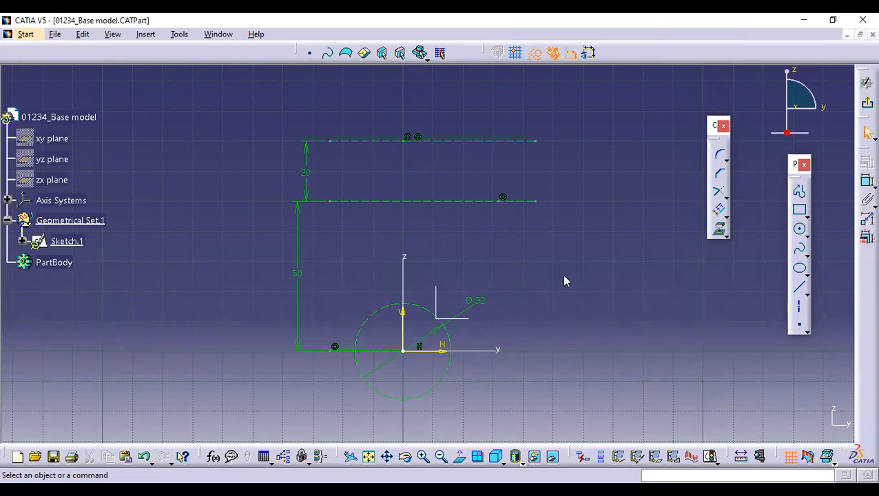
# Draw a vertical line about 36 mm long to the left of the 32 mm circle and switch it to standard geometry
pyautogui.click(799, 287)
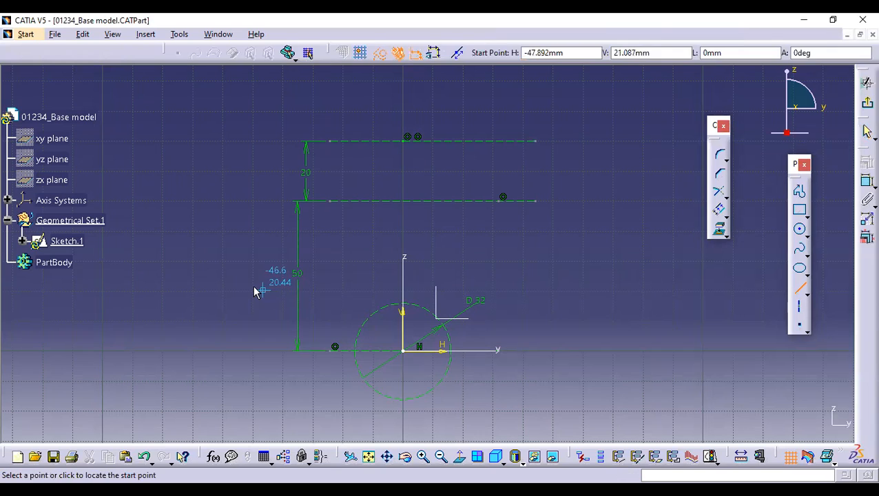
pyautogui.click(240, 274)
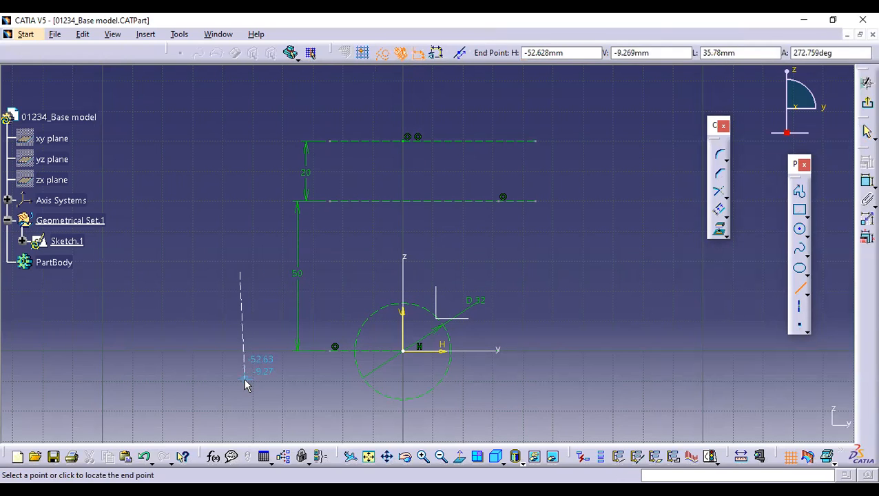
pyautogui.click(240, 378)
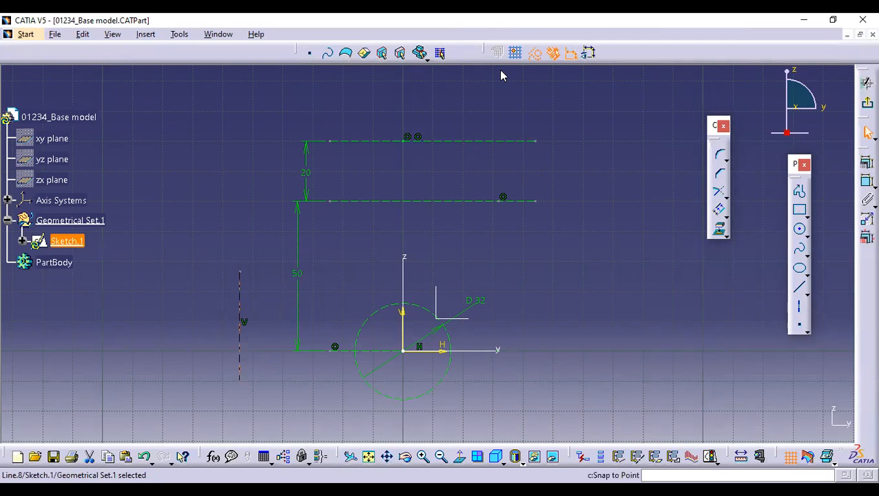
pyautogui.click(557, 310)
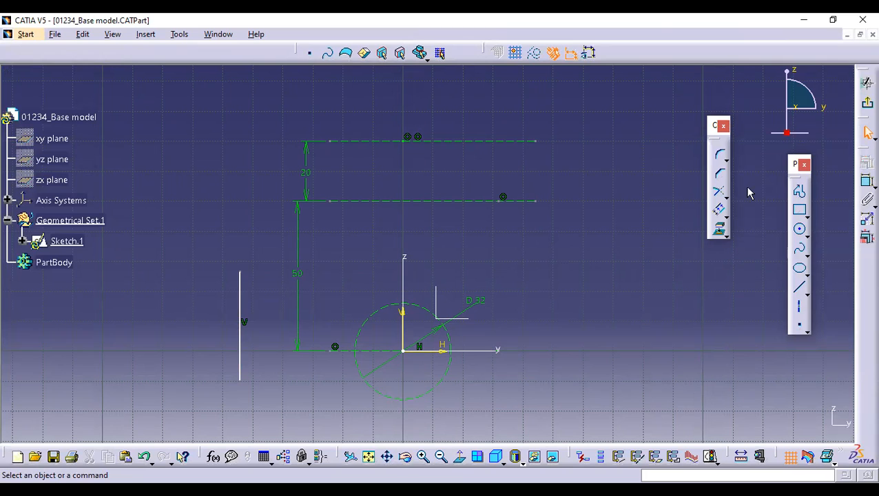
# Dimension the vertical line's distance from the circle centre at the origin and set it to 40 mm
pyautogui.click(862, 183)
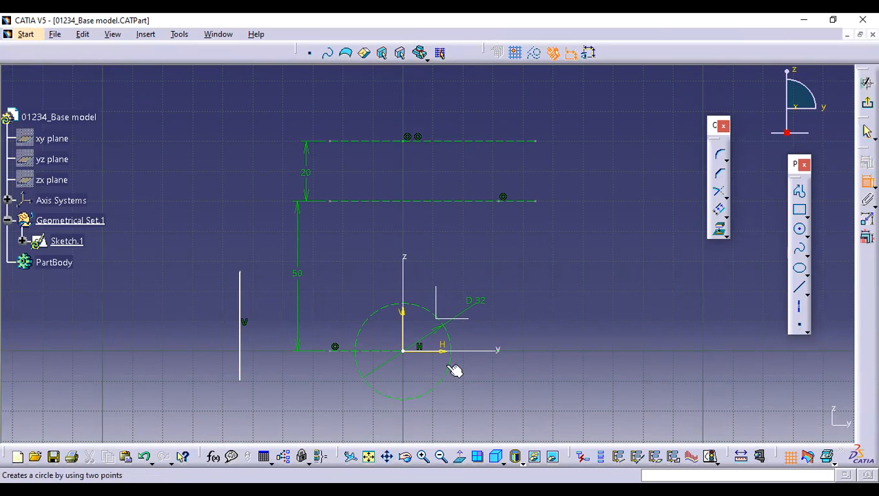
pyautogui.click(374, 335)
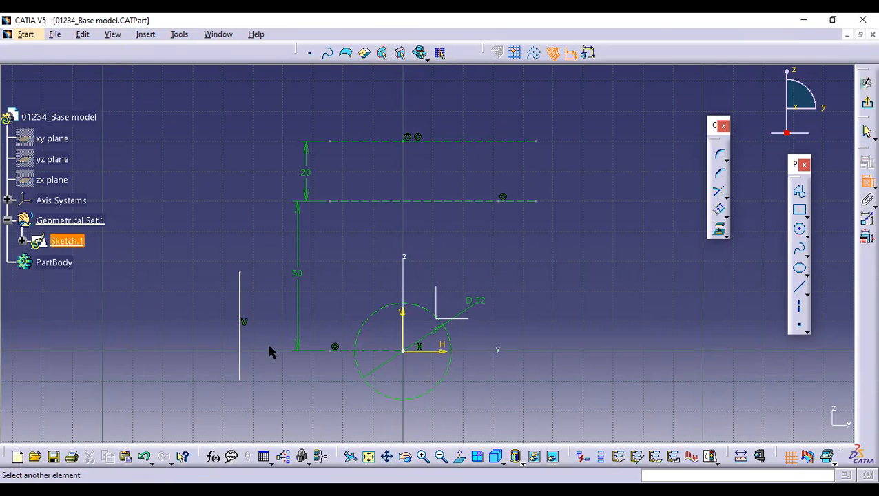
pyautogui.click(241, 334)
pyautogui.click(298, 400)
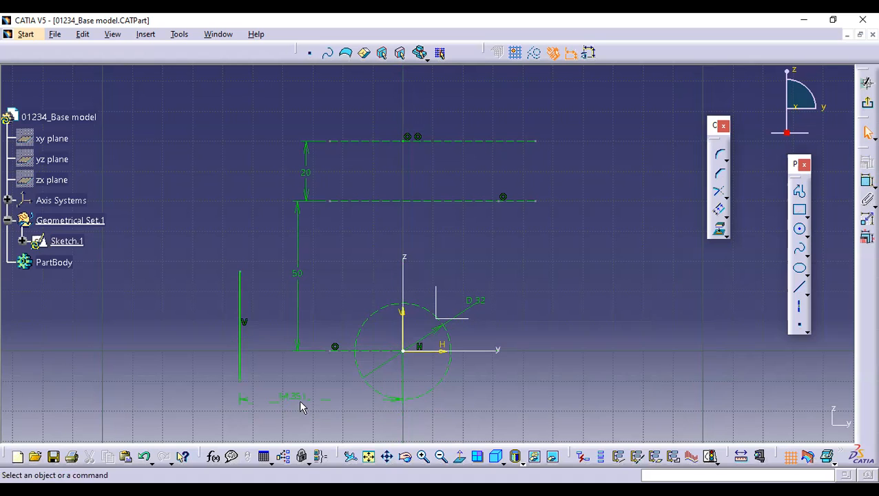
pyautogui.doubleClick(297, 400)
pyautogui.write('40')
pyautogui.click(769, 351)
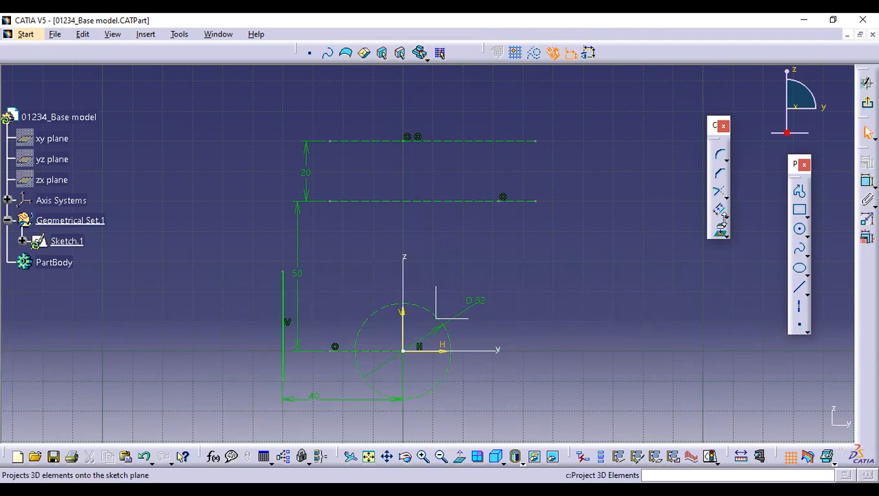
pyautogui.click(283, 303)
pyautogui.click(798, 269)
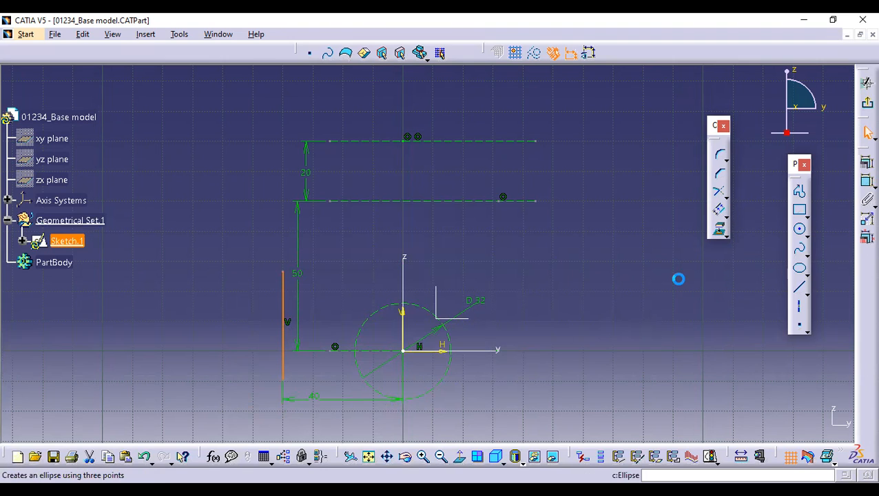
pyautogui.press('Escape')
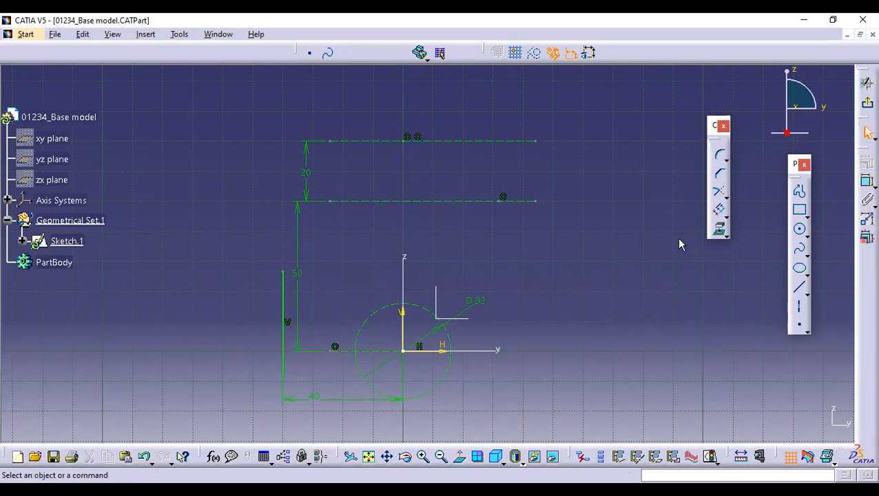
# Rearrange the floating Operation and Profile toolbars side by side and undock the Constraint toolbar to float beside them
pyautogui.moveTo(790, 161); pyautogui.dragTo(763, 153)
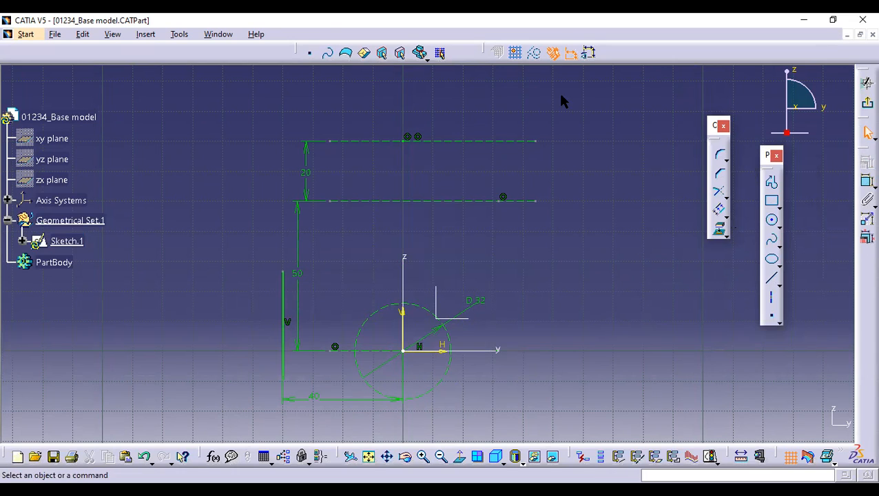
pyautogui.moveTo(716, 125); pyautogui.dragTo(675, 115)
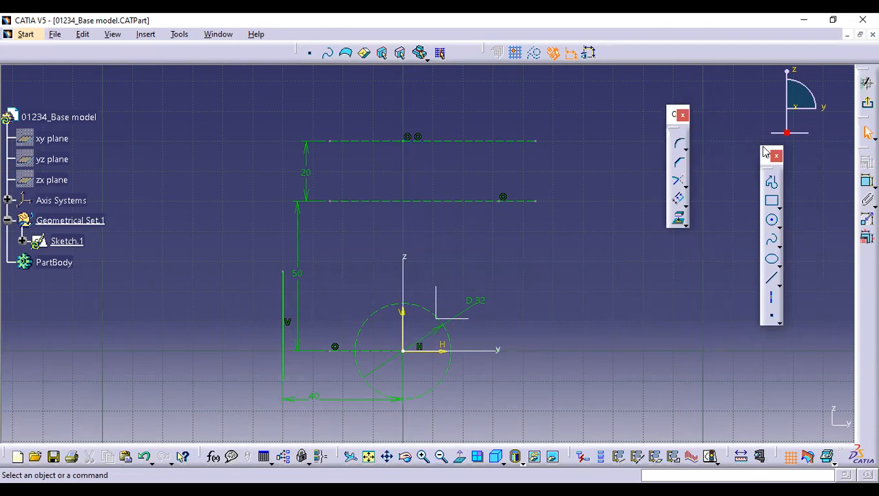
pyautogui.moveTo(767, 154); pyautogui.dragTo(734, 126)
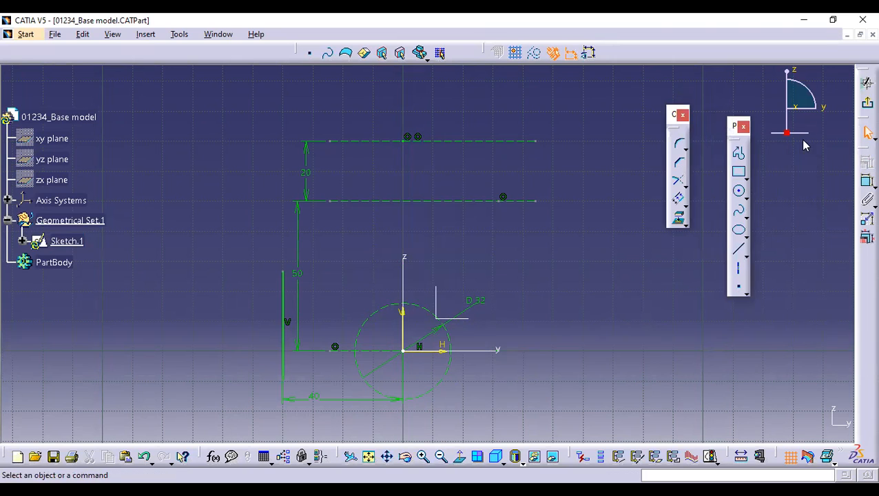
pyautogui.moveTo(864, 147); pyautogui.dragTo(813, 141)
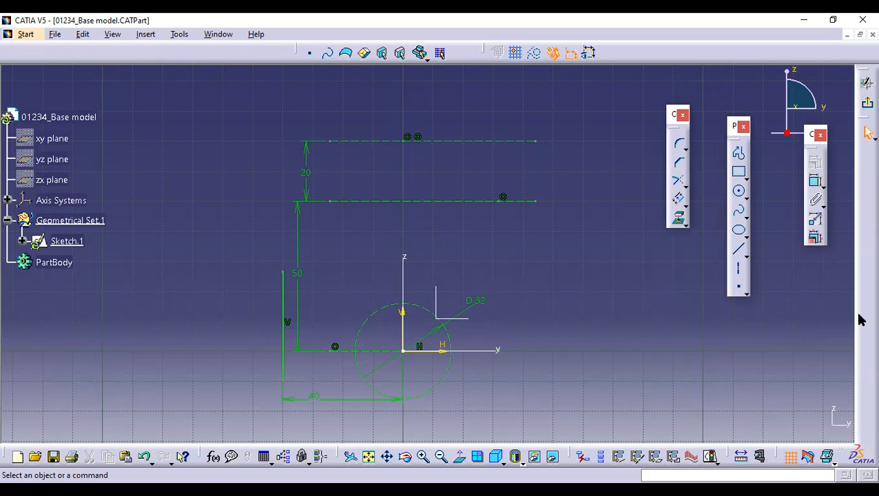
# Mirror the vertical profile line about the vertical sketch axis to the other side of the circle
pyautogui.click(686, 205)
pyautogui.click(706, 214)
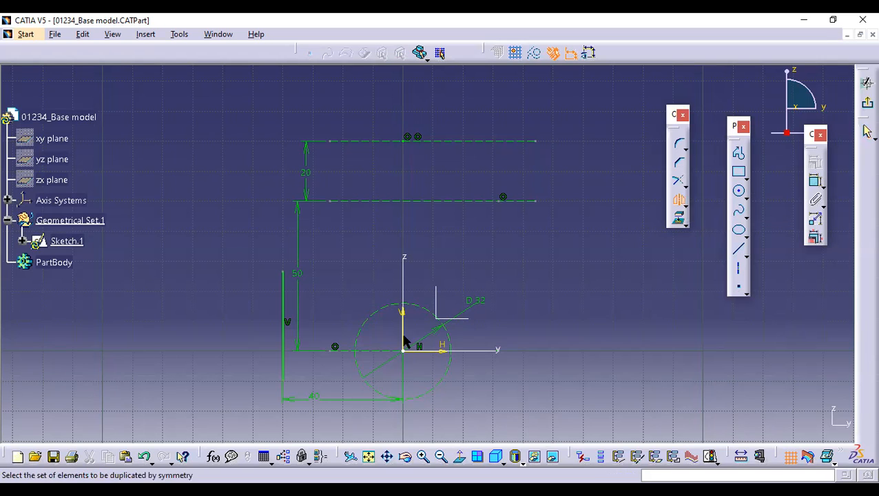
pyautogui.click(284, 305)
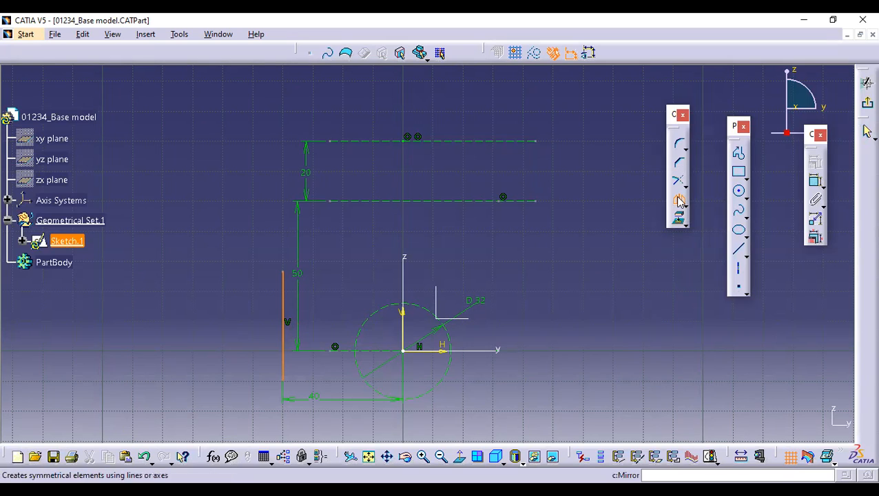
pyautogui.click(513, 256)
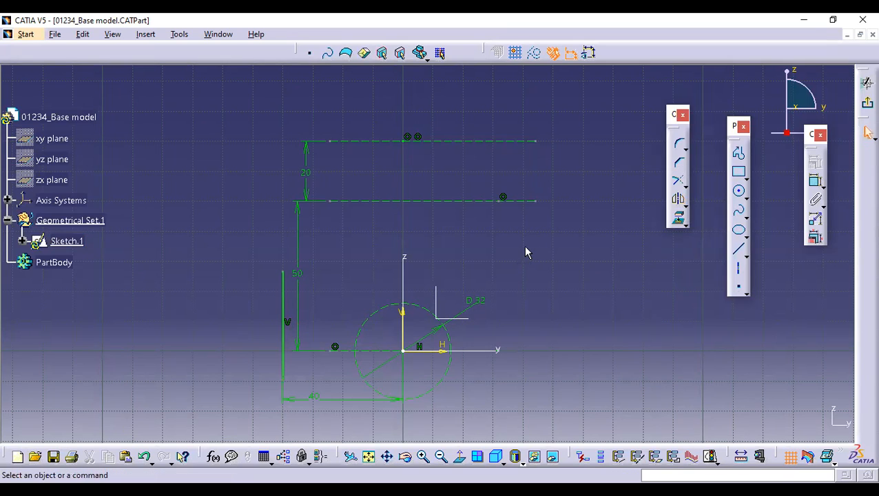
pyautogui.click(678, 201)
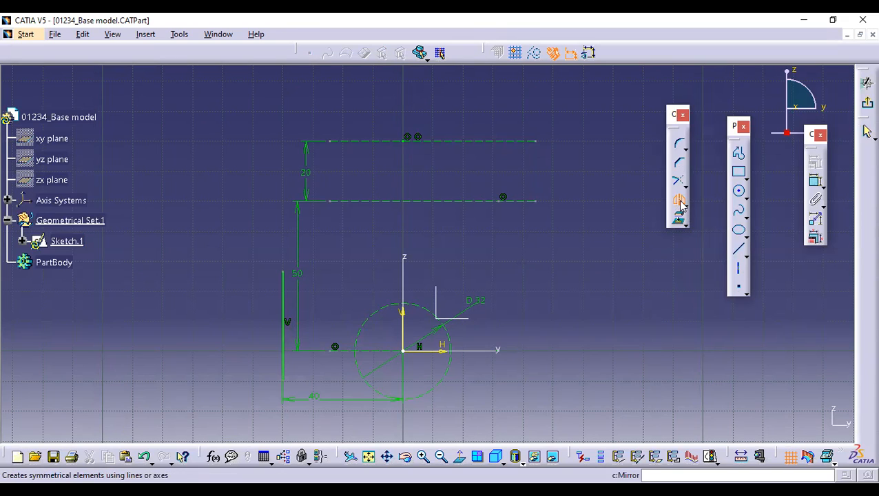
pyautogui.click(285, 347)
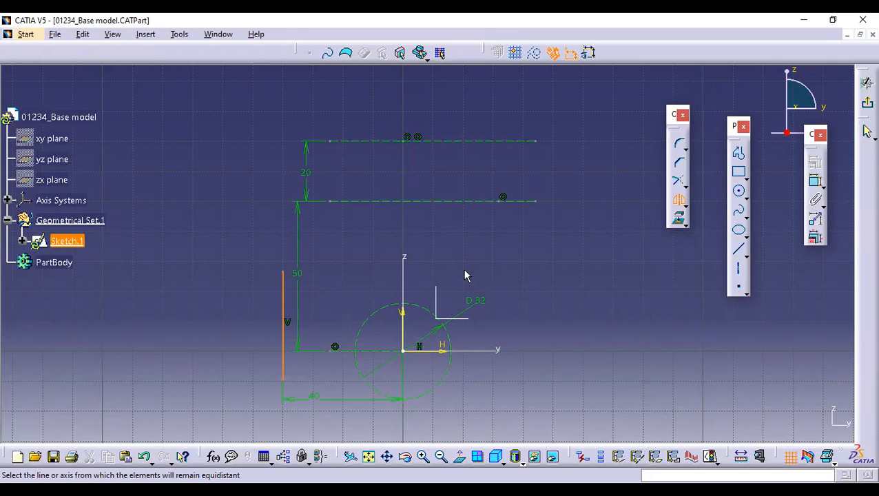
pyautogui.click(405, 282)
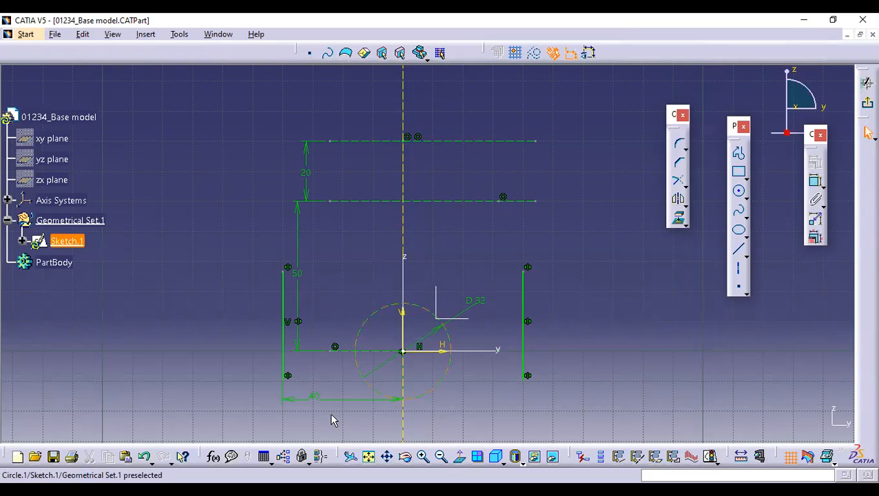
# Move the 40 mm dimension farther below the circle
pyautogui.scroll(-1, 378, 337)
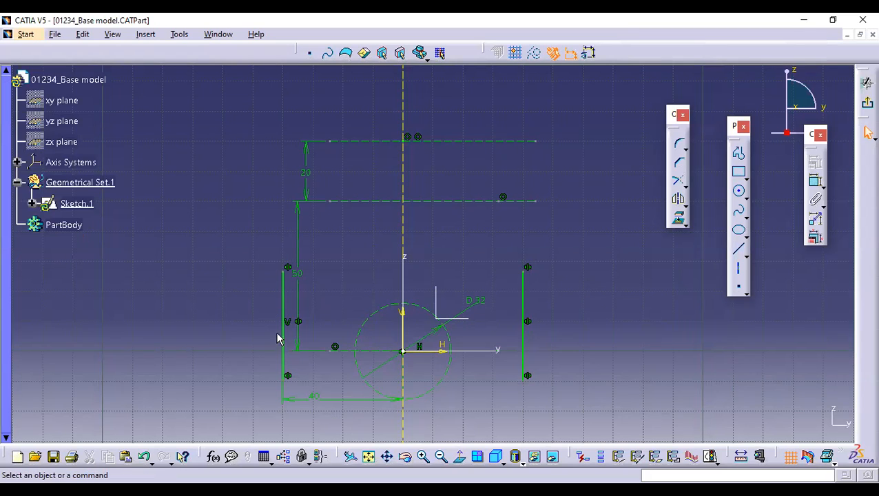
pyautogui.moveTo(306, 399)
pyautogui.mouseDown()
pyautogui.moveTo(329, 276)
pyautogui.moveTo(355, 245)
pyautogui.moveTo(333, 253)
pyautogui.moveTo(315, 416)
pyautogui.mouseUp()
pyautogui.click(319, 250)
pyautogui.click(585, 357)
# Dimension the distance between the two mirrored vertical lines and place the dimension above them
pyautogui.click(816, 180)
pyautogui.click(284, 357)
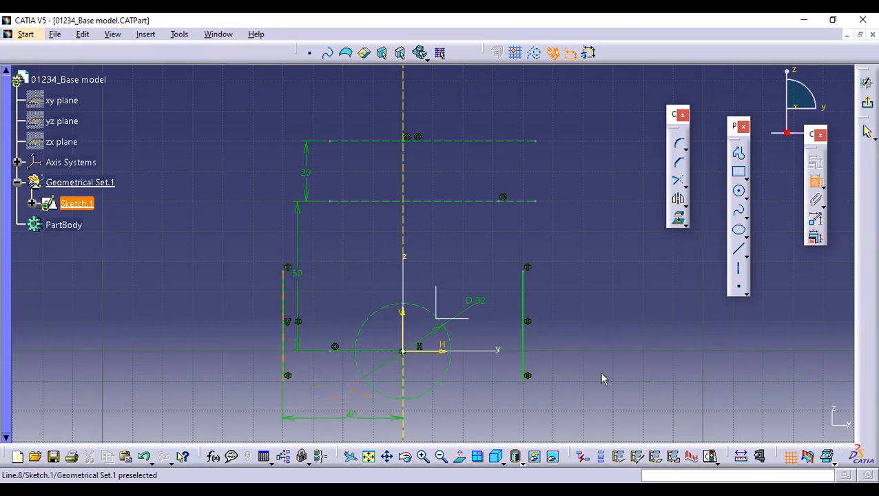
pyautogui.click(524, 342)
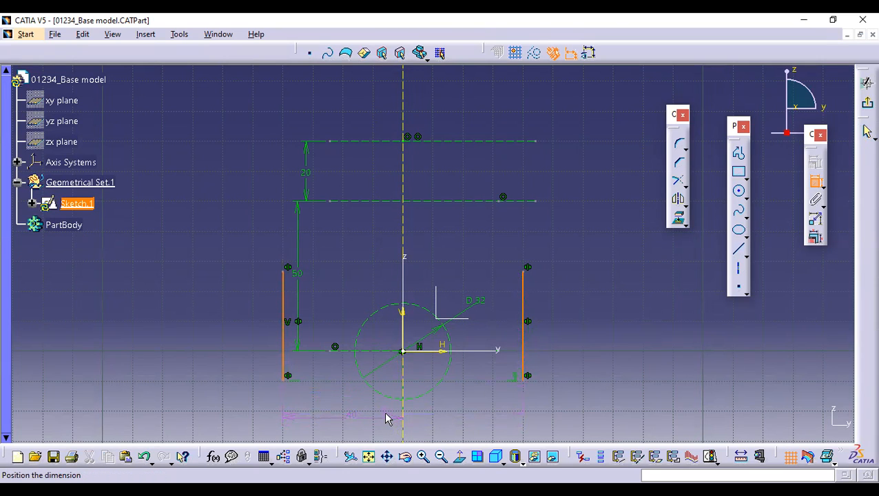
pyautogui.click(386, 415)
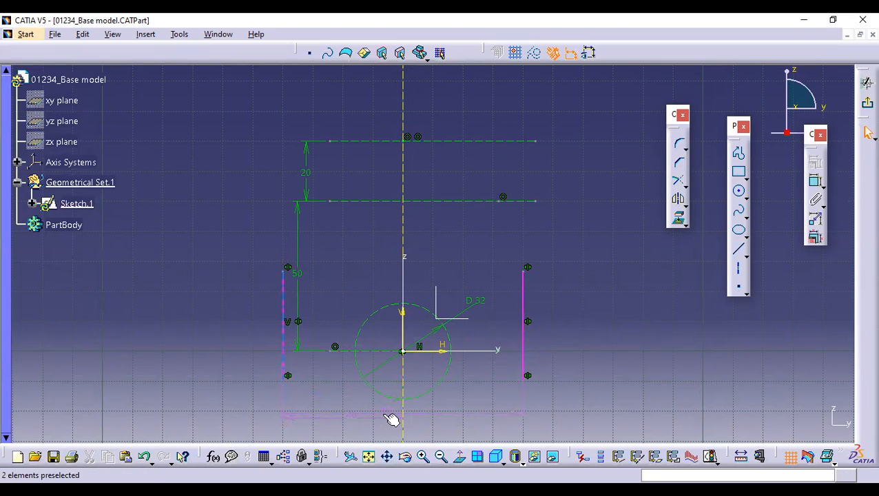
pyautogui.click(298, 420)
pyautogui.click(285, 248)
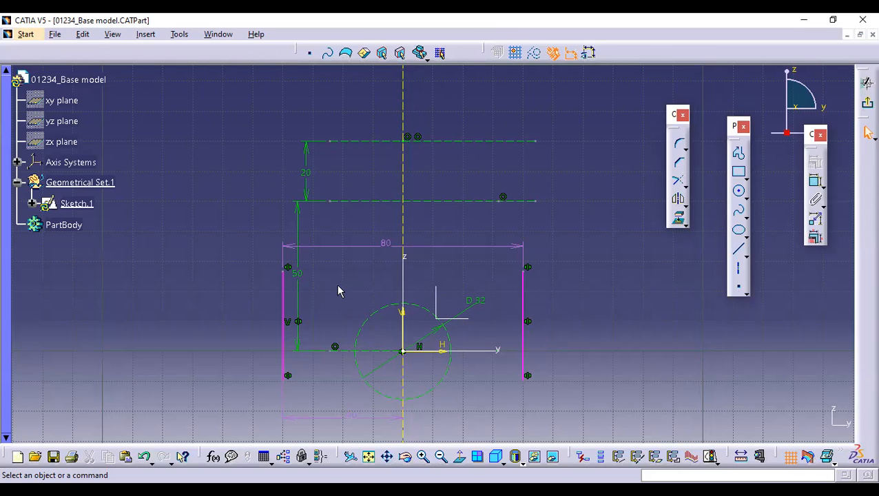
# Check the constraint definition of the dimension between the two vertical lines, cancel it and reposition the dimension above the lines
pyautogui.moveTo(301, 249); pyautogui.dragTo(291, 289)
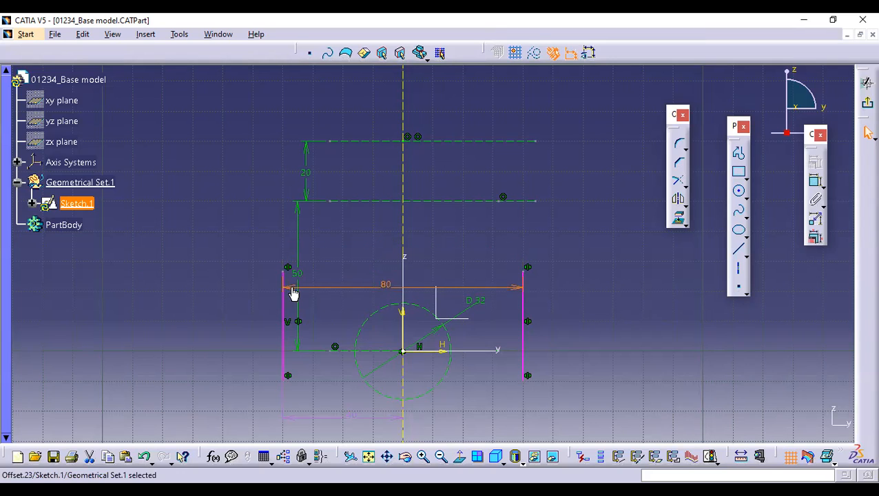
pyautogui.doubleClick(388, 289)
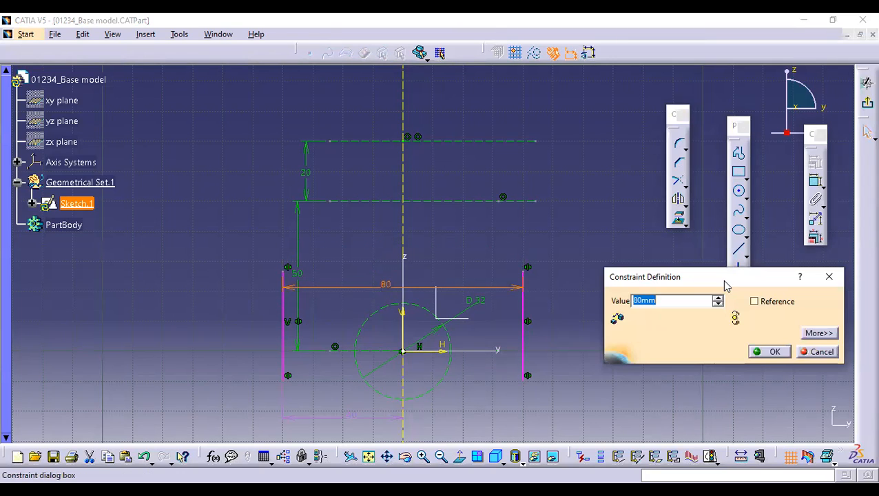
pyautogui.click(688, 287)
pyautogui.click(689, 284)
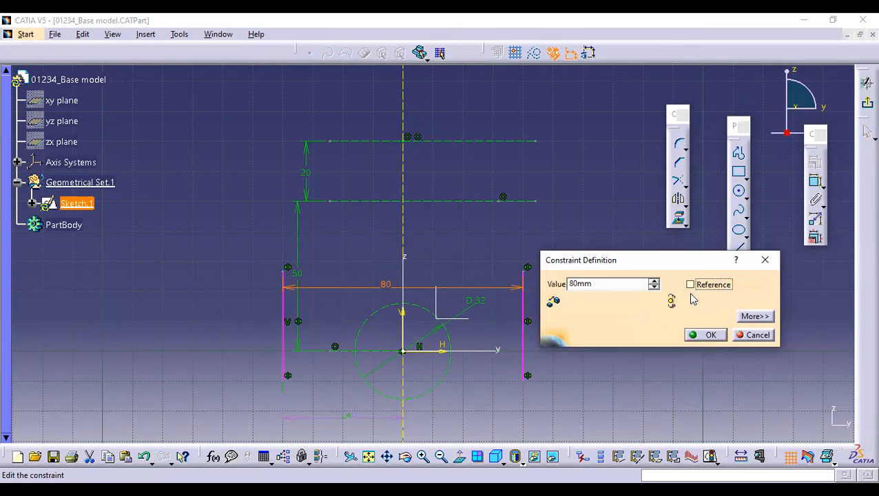
pyautogui.click(771, 336)
pyautogui.moveTo(513, 288); pyautogui.dragTo(509, 241)
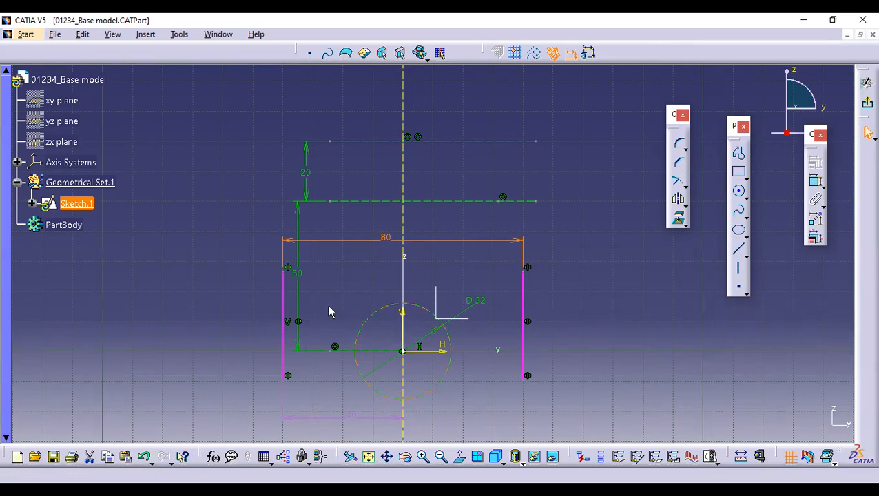
pyautogui.click(656, 197)
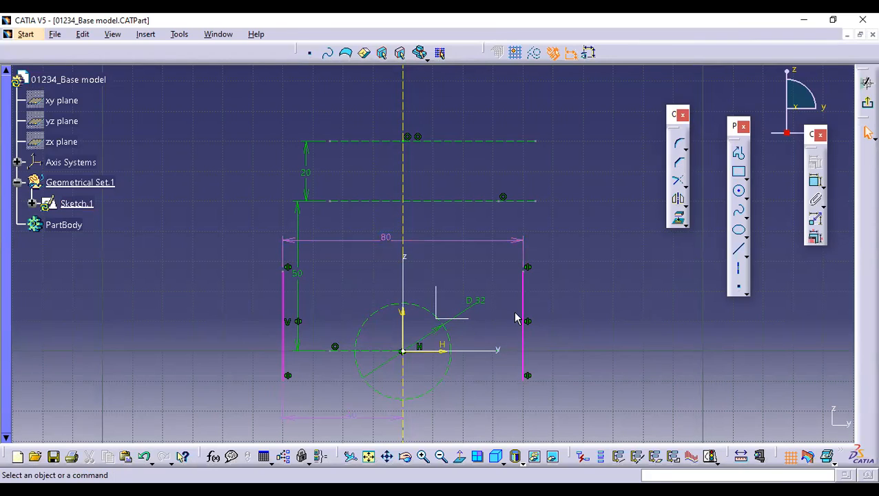
# Delete the dimension spanning the two mirrored vertical lines
pyautogui.moveTo(514, 243); pyautogui.dragTo(505, 411)
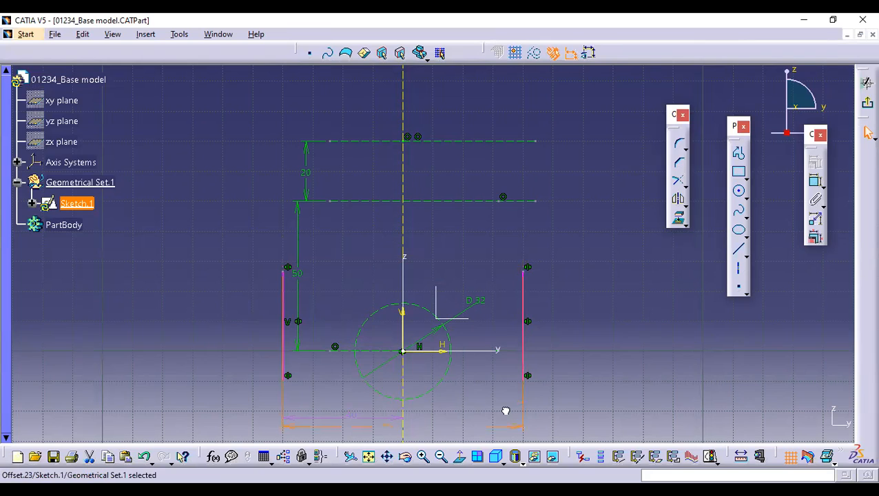
pyautogui.rightClick(505, 411)
pyautogui.click(537, 376)
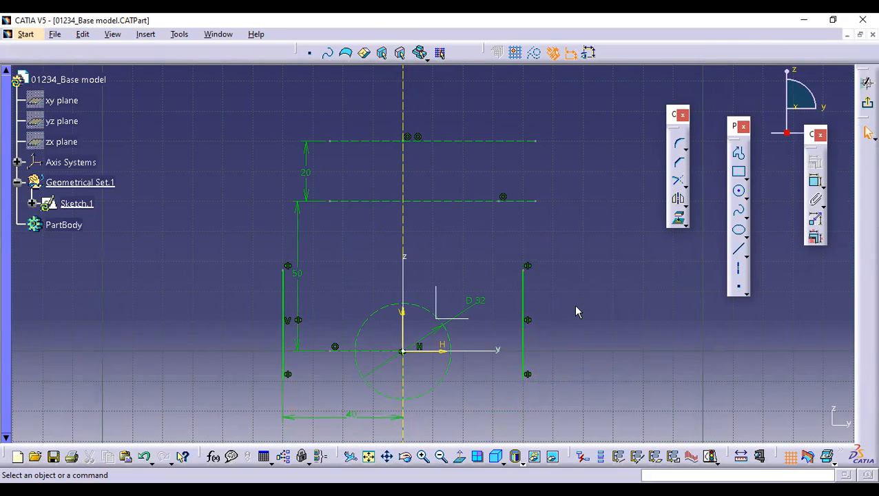
# Move the 40 mm dimension above the vertical lines and add a dimension between both lines just above it
pyautogui.moveTo(383, 416); pyautogui.dragTo(448, 247)
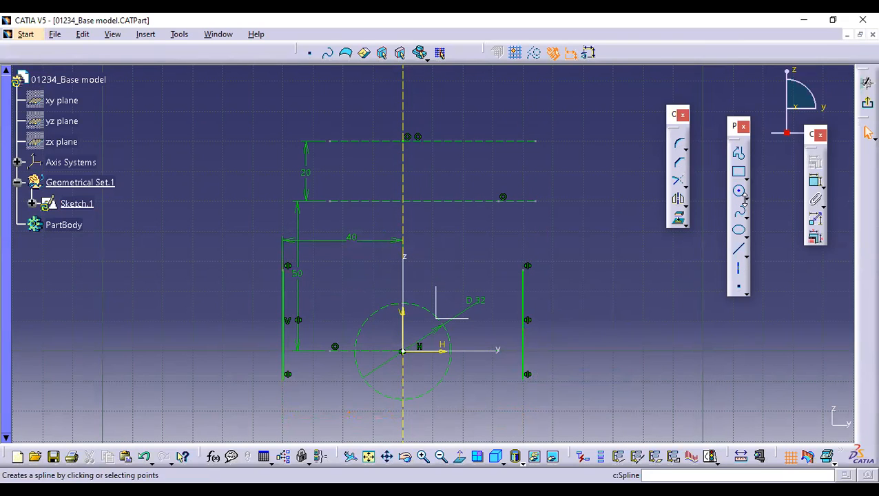
pyautogui.click(814, 181)
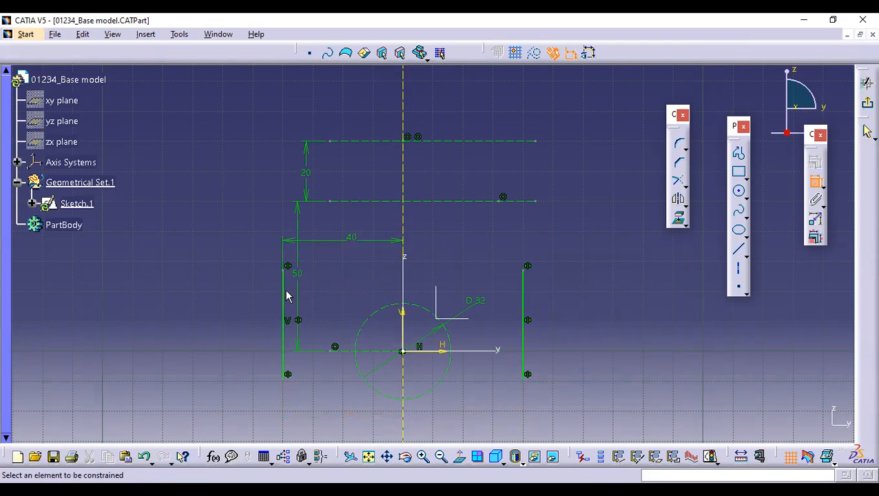
pyautogui.click(283, 289)
pyautogui.click(525, 290)
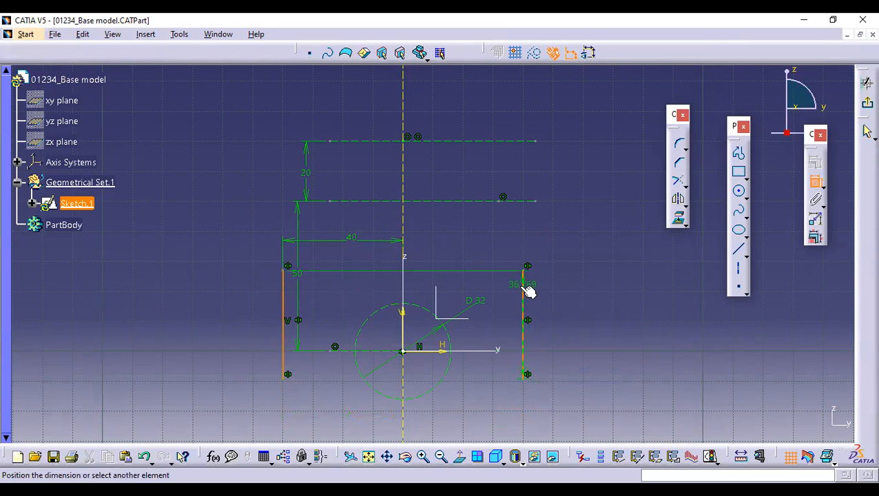
pyautogui.click(421, 225)
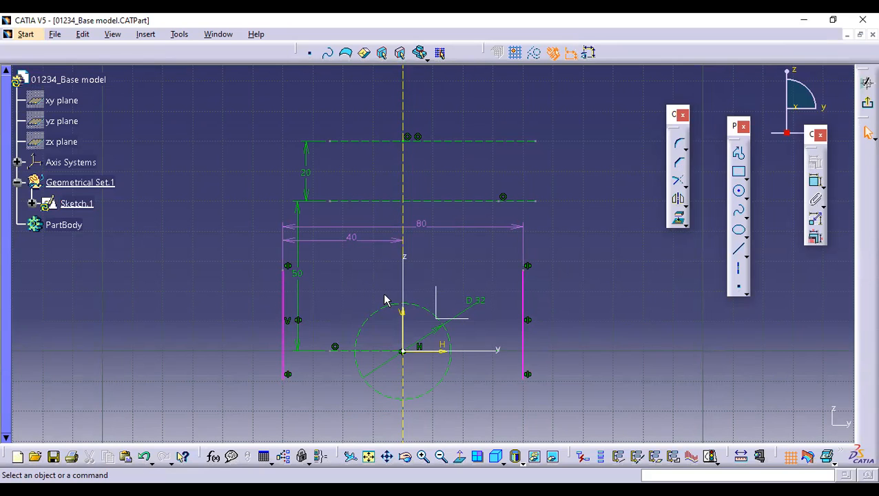
# Shift the value of the overall dimension between the vertical lines to near the vertical axis
pyautogui.click(422, 222)
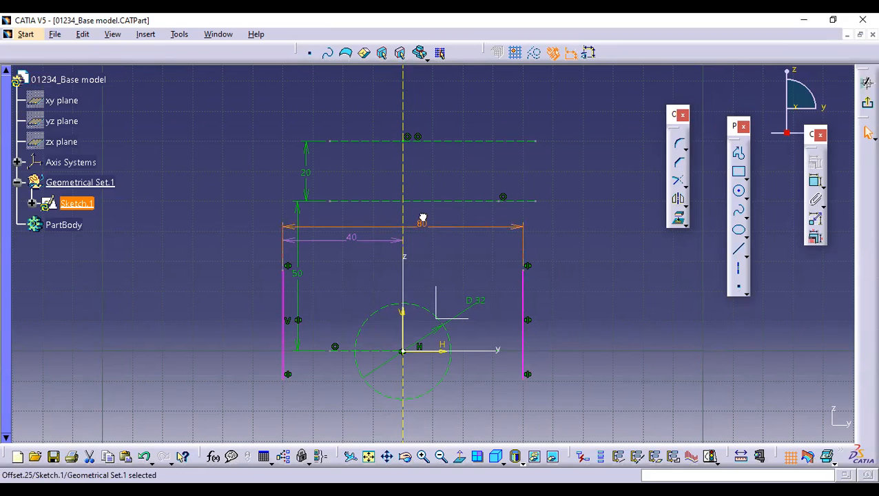
pyautogui.click(542, 234)
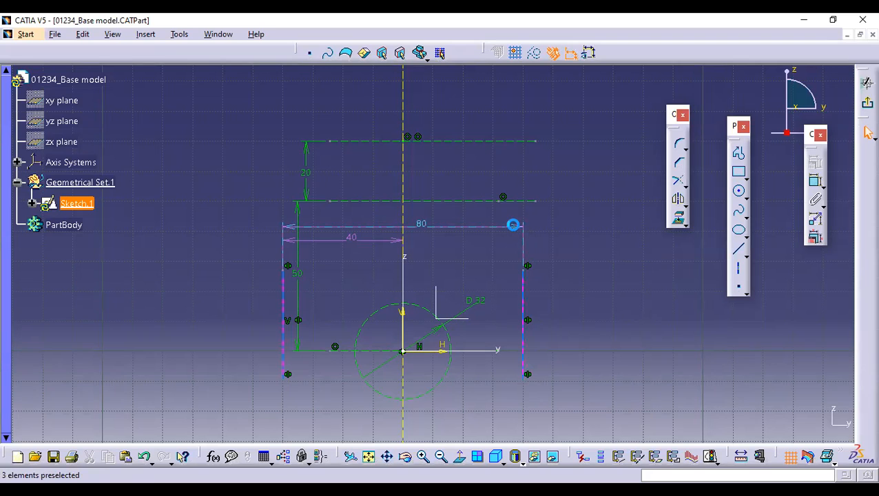
pyautogui.moveTo(518, 227)
pyautogui.mouseDown()
pyautogui.moveTo(478, 347)
pyautogui.moveTo(476, 423)
pyautogui.moveTo(462, 401)
pyautogui.moveTo(444, 235)
pyautogui.moveTo(396, 230)
pyautogui.mouseUp()
pyautogui.click(614, 289)
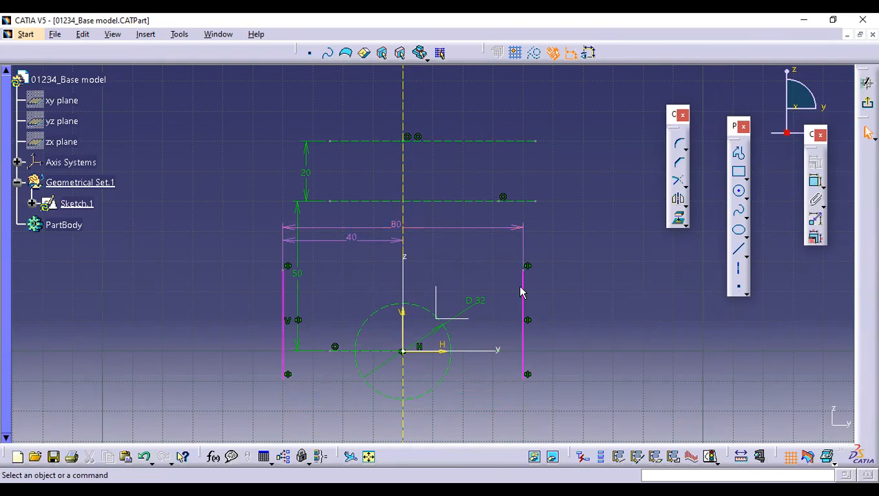
# Change the 80 mm dimension between the two vertical lines into a reference dimension
pyautogui.doubleClick(394, 225)
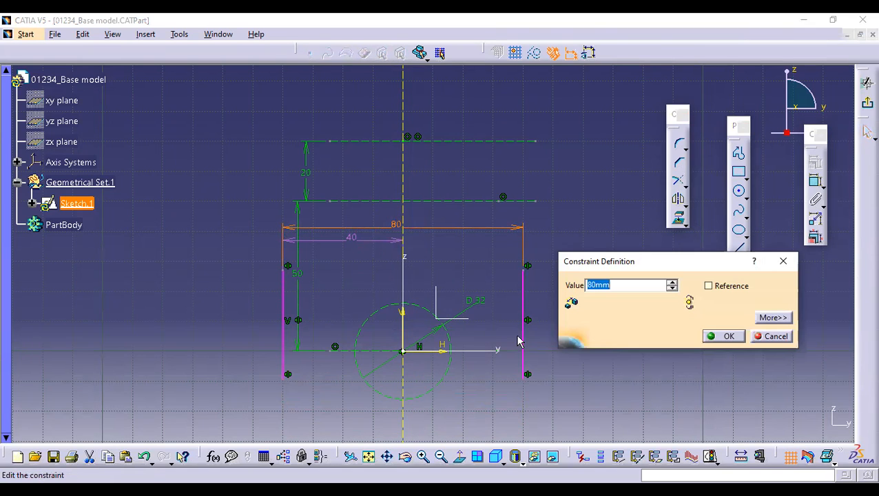
pyautogui.click(709, 286)
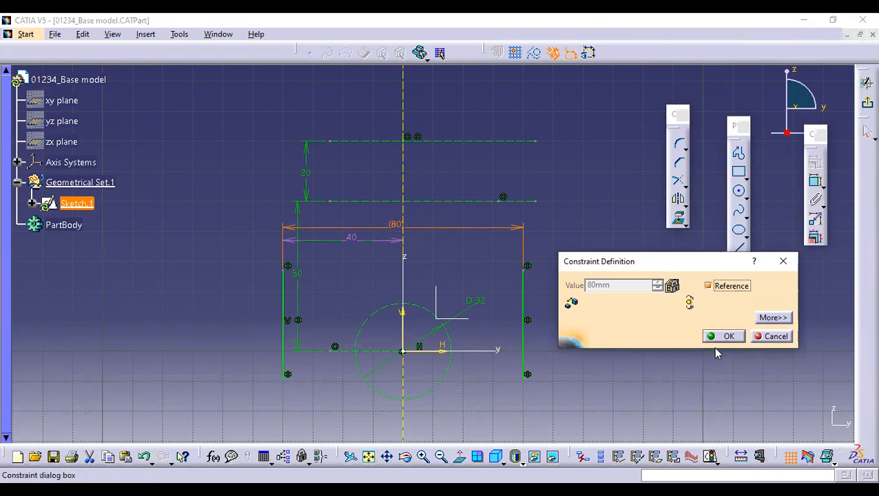
pyautogui.click(719, 335)
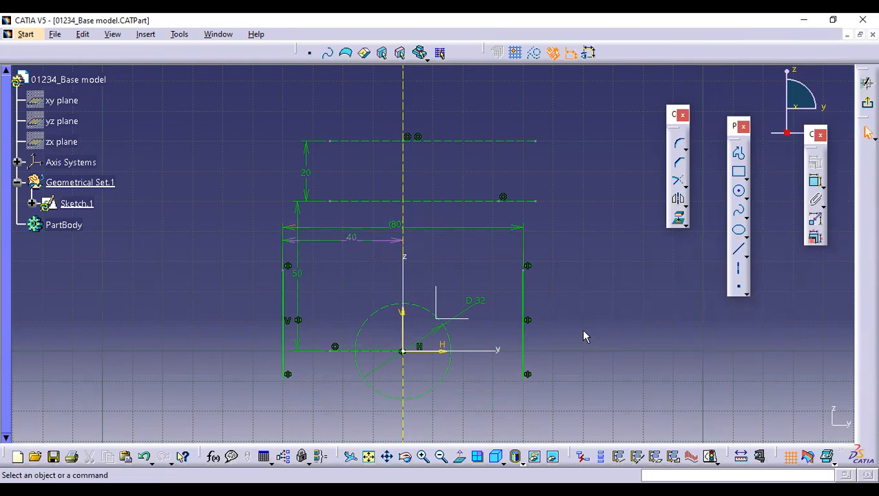
# Try the reference dimension between and below the vertical lines, and place it just above the 40 mm dimension
pyautogui.moveTo(518, 231)
pyautogui.mouseDown()
pyautogui.moveTo(515, 261)
pyautogui.moveTo(485, 287)
pyautogui.mouseUp()
pyautogui.moveTo(393, 282); pyautogui.dragTo(381, 283)
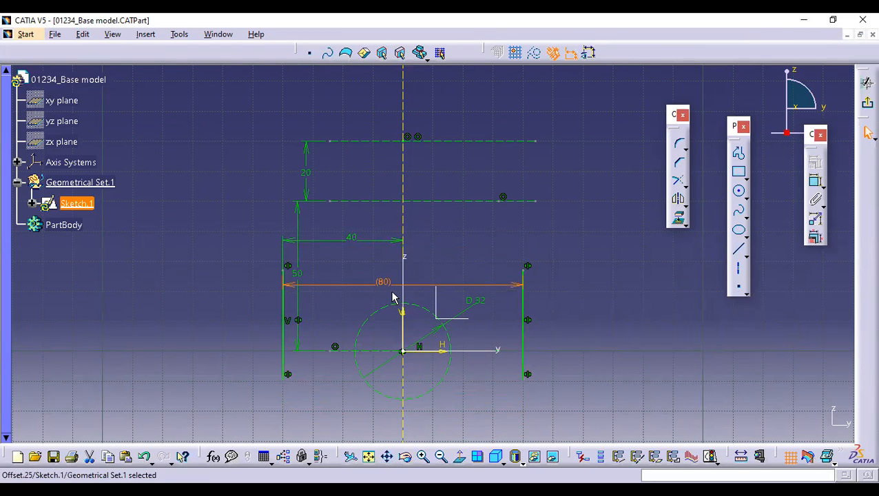
pyautogui.moveTo(525, 289); pyautogui.dragTo(507, 436)
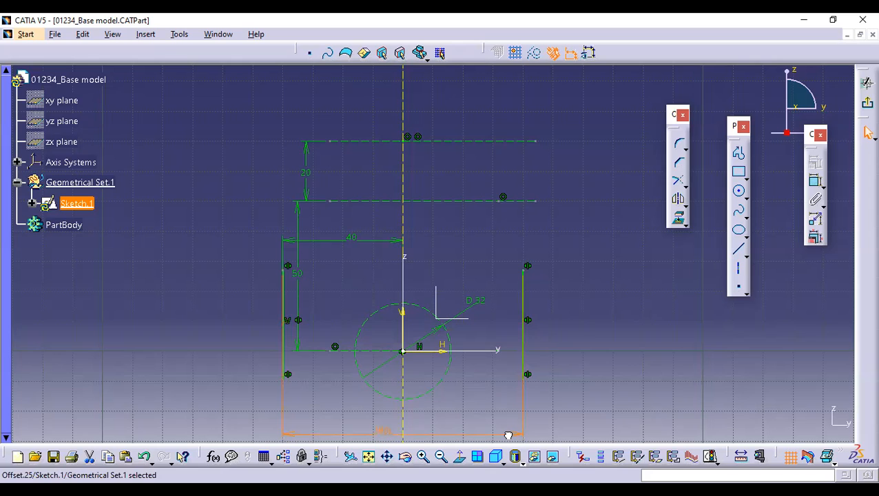
pyautogui.click(584, 274)
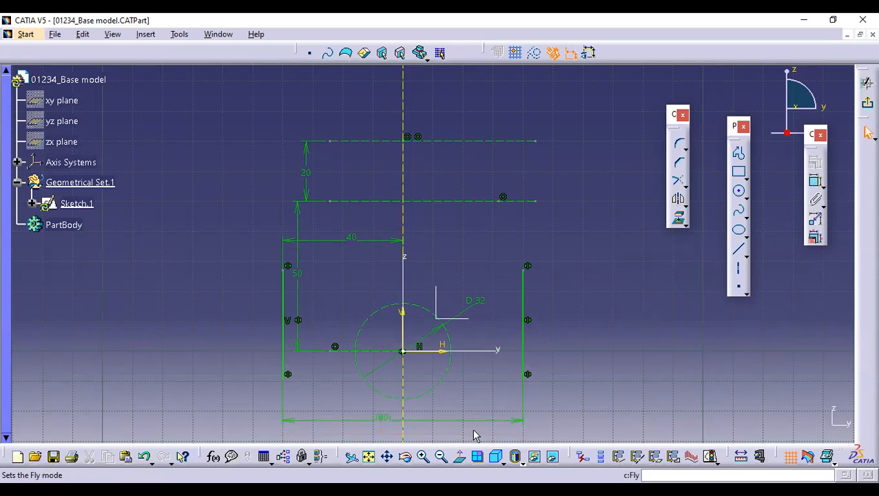
pyautogui.moveTo(355, 414); pyautogui.dragTo(326, 225)
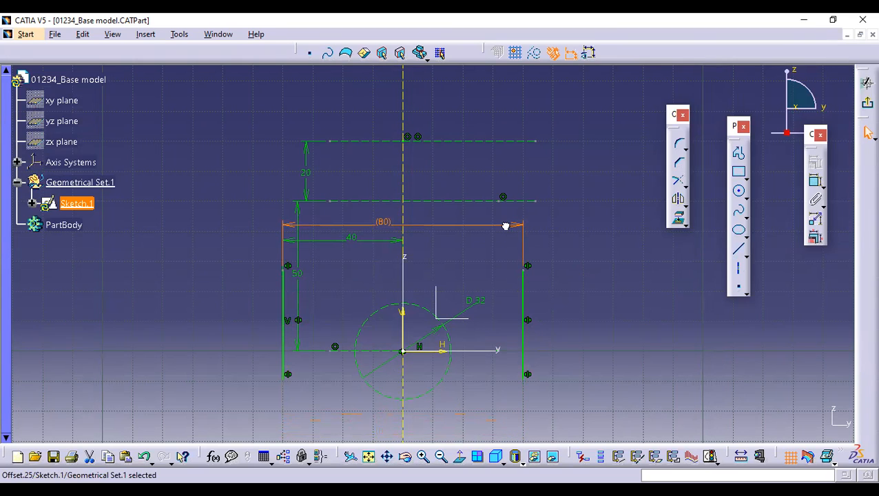
pyautogui.click(549, 249)
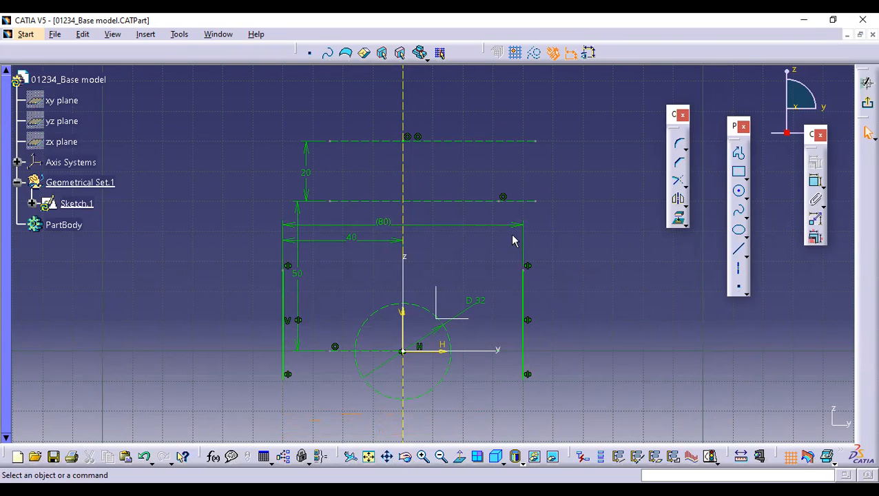
pyautogui.click(524, 224)
pyautogui.click(545, 235)
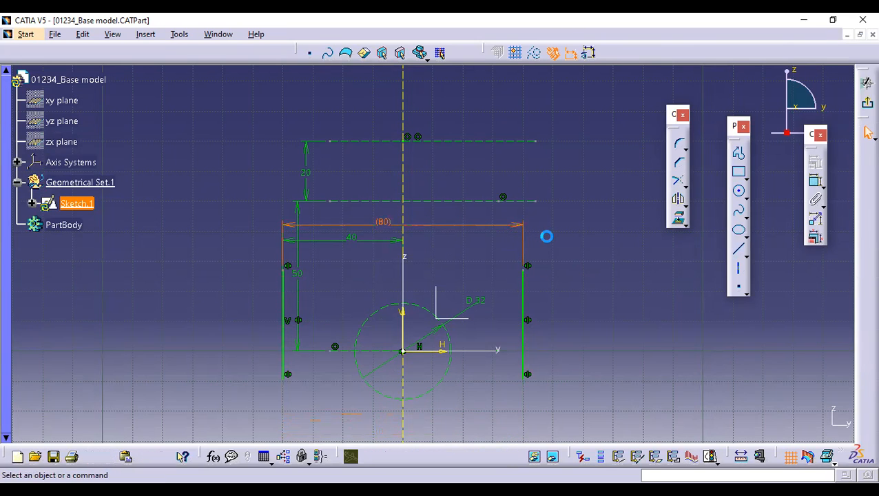
# Try deleting the projected vertical centre line from the sketch and undo the deletion
pyautogui.click(403, 111)
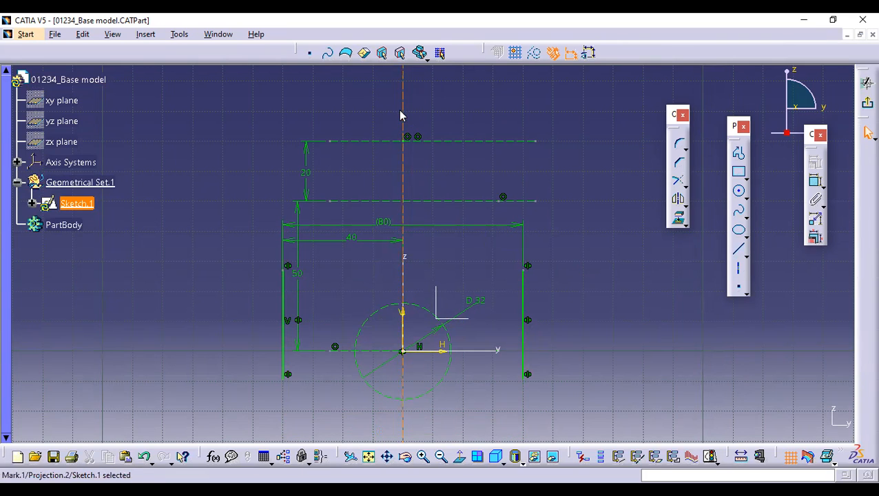
pyautogui.rightClick(401, 109)
pyautogui.moveTo(462, 306)
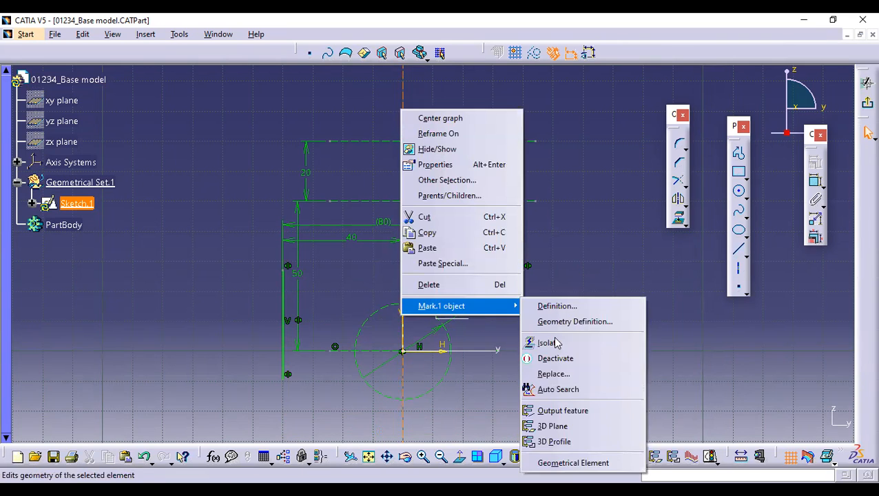
pyautogui.click(544, 341)
pyautogui.click(407, 107)
pyautogui.rightClick(404, 101)
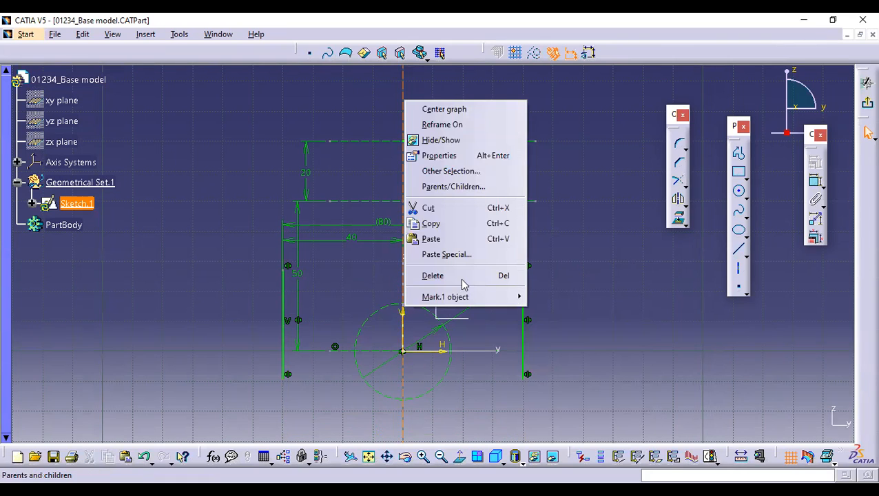
pyautogui.click(462, 276)
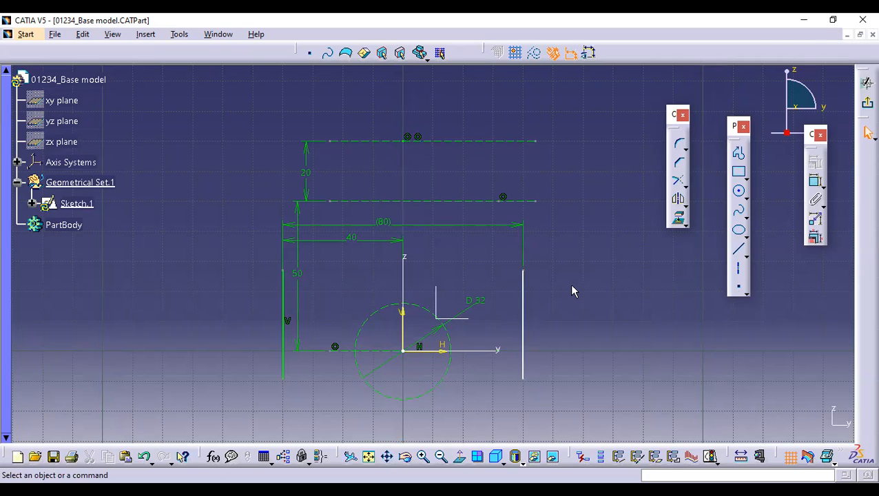
pyautogui.hotkey('ctrl', 'z')
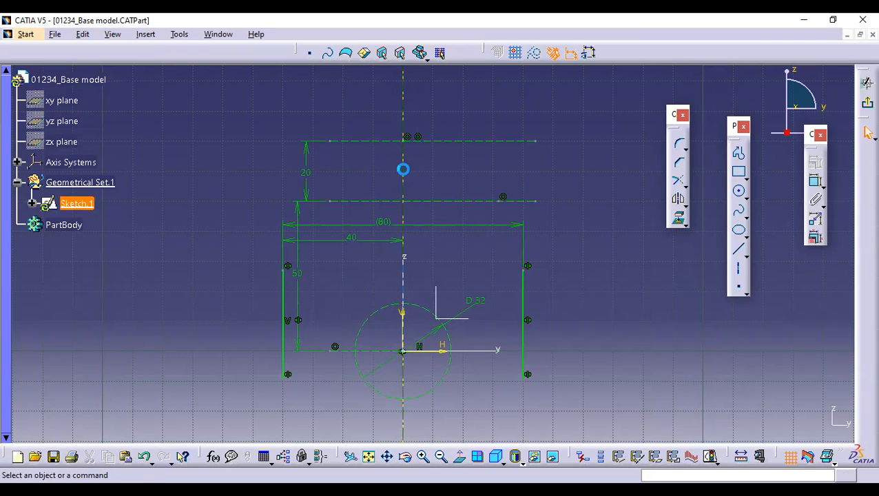
# Isolate the projected vertical centre line from its original support and check its object type
pyautogui.rightClick(403, 169)
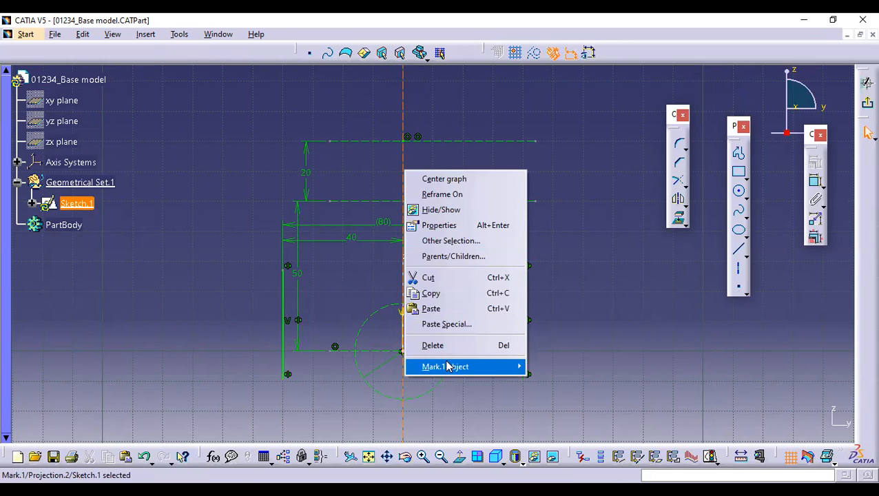
pyautogui.moveTo(447, 366)
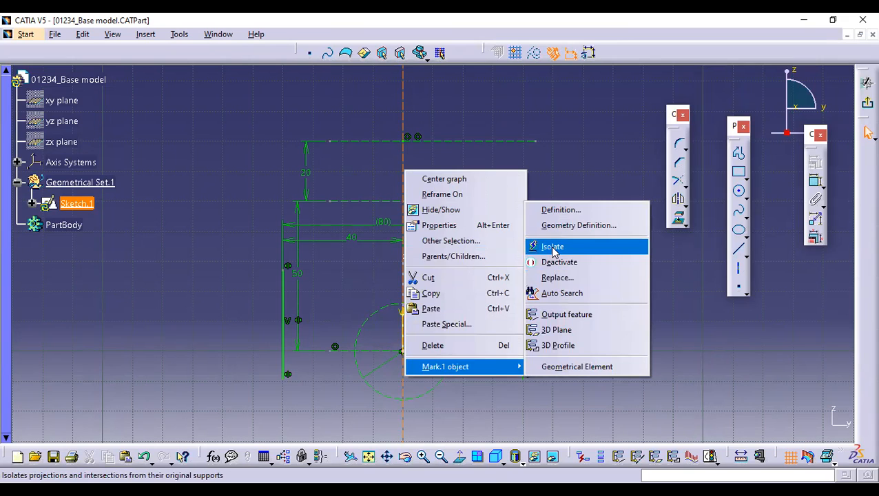
pyautogui.click(566, 397)
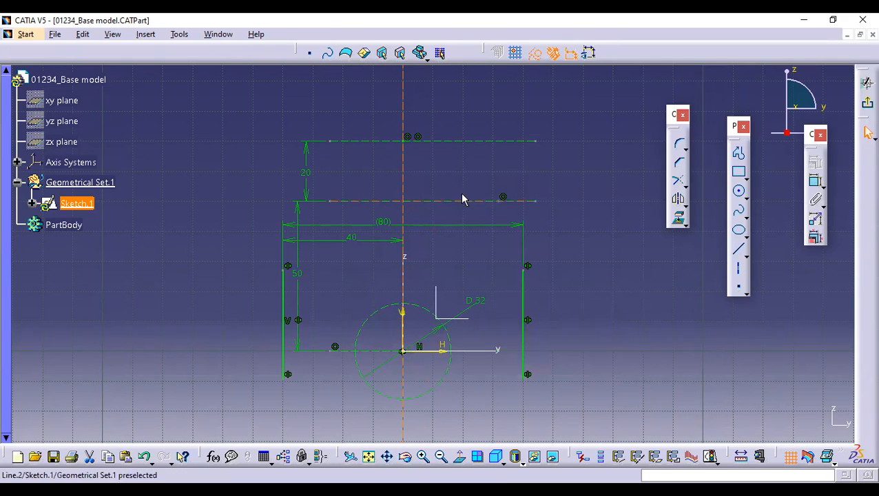
pyautogui.rightClick(403, 162)
pyautogui.click(603, 268)
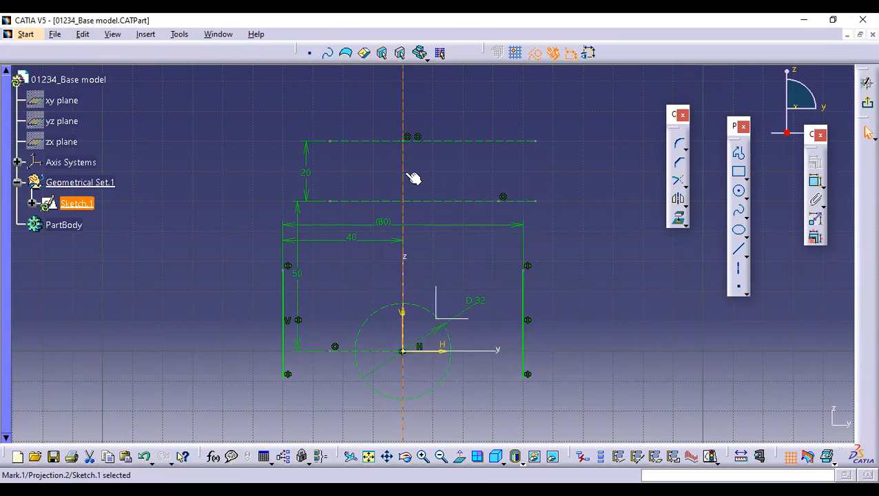
pyautogui.rightClick(404, 172)
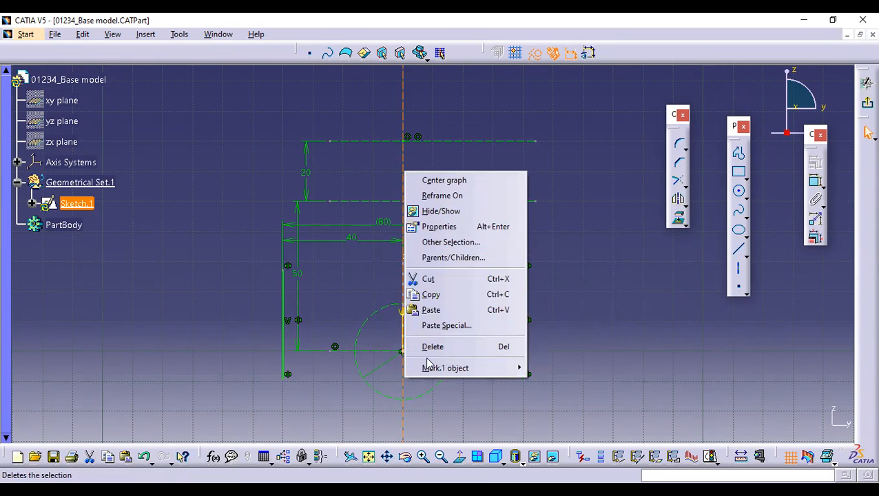
pyautogui.moveTo(432, 369)
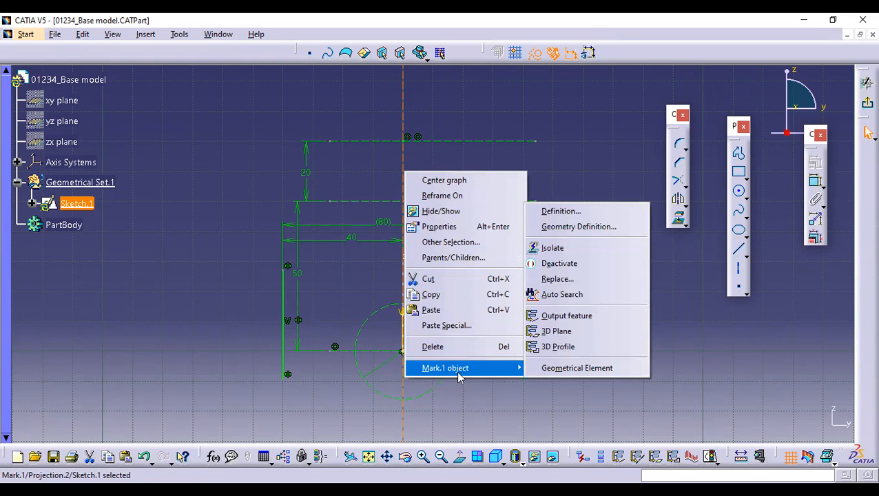
pyautogui.click(557, 249)
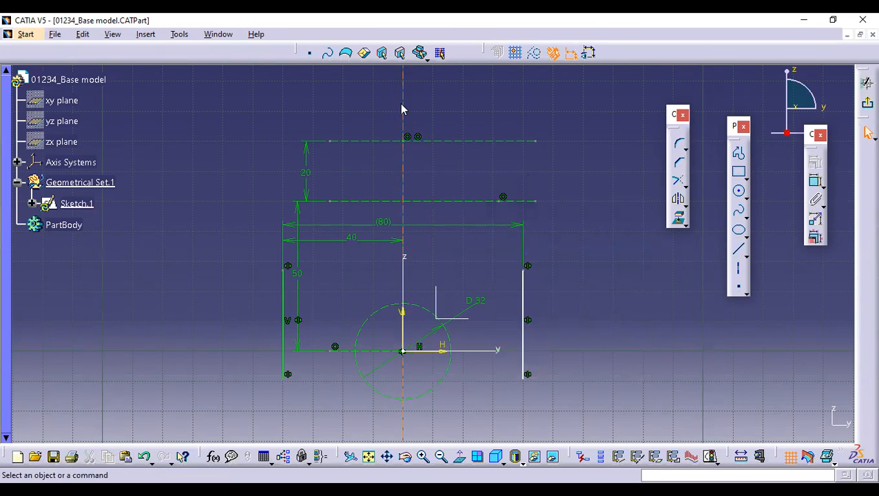
pyautogui.rightClick(527, 179)
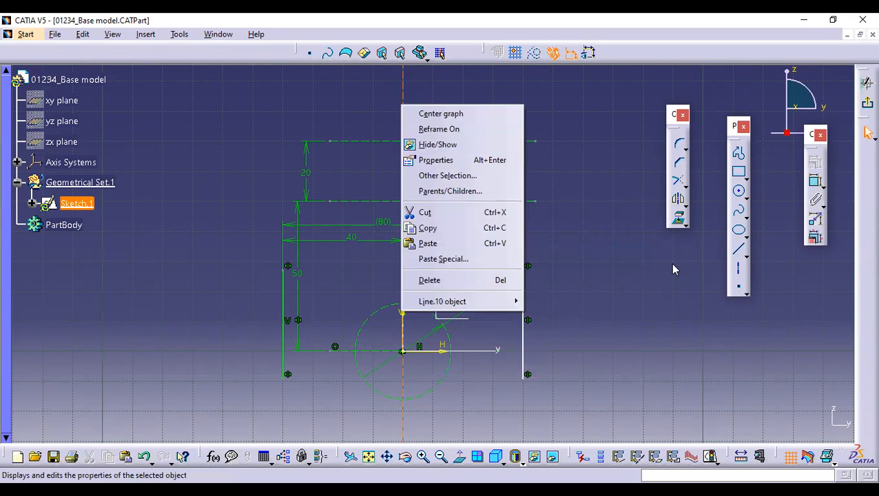
pyautogui.press('Escape')
# Constrain the isolated vertical centre line to be coincident with the sketch's V axis
pyautogui.click(814, 183)
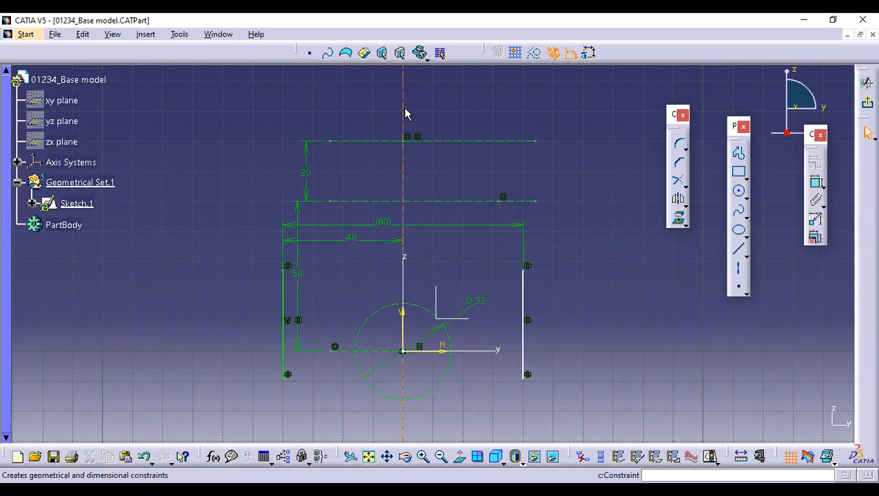
pyautogui.click(407, 111)
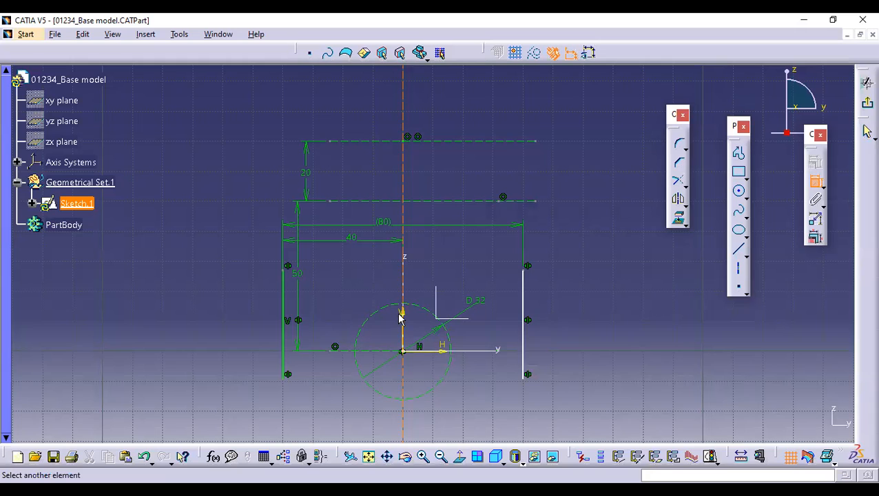
pyautogui.click(403, 315)
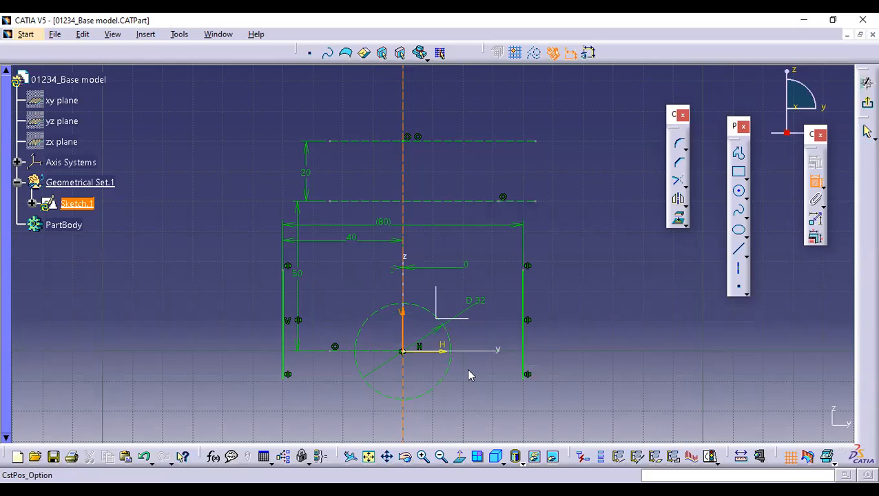
pyautogui.rightClick(466, 370)
pyautogui.click(520, 338)
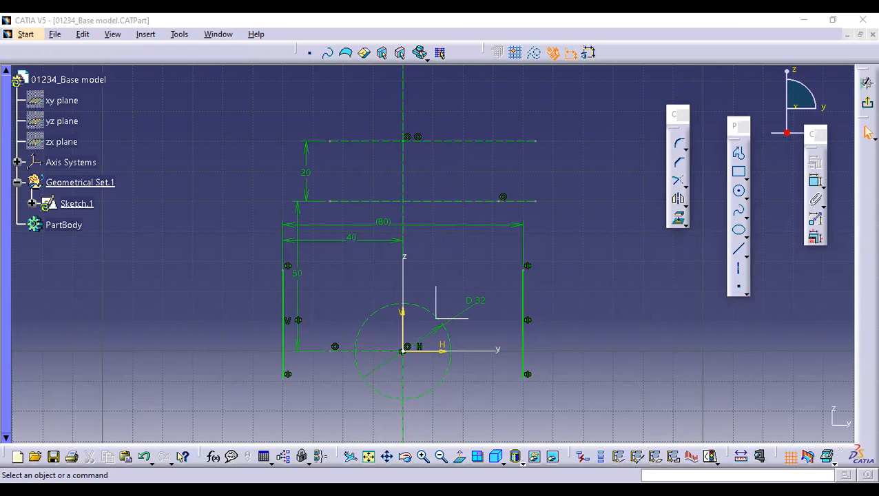
# Flip the sketch with Normal View and back, and examine the constrained geometry around the 32 mm circle
pyautogui.click(549, 282)
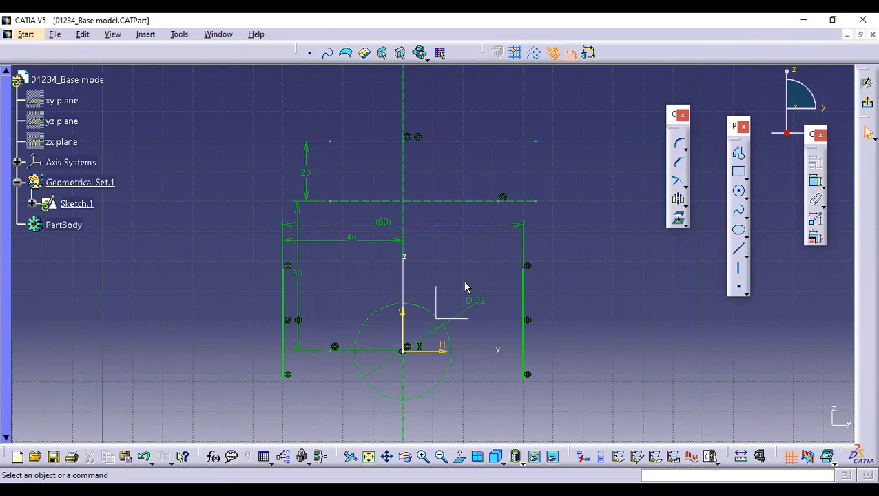
pyautogui.click(460, 459)
pyautogui.click(460, 458)
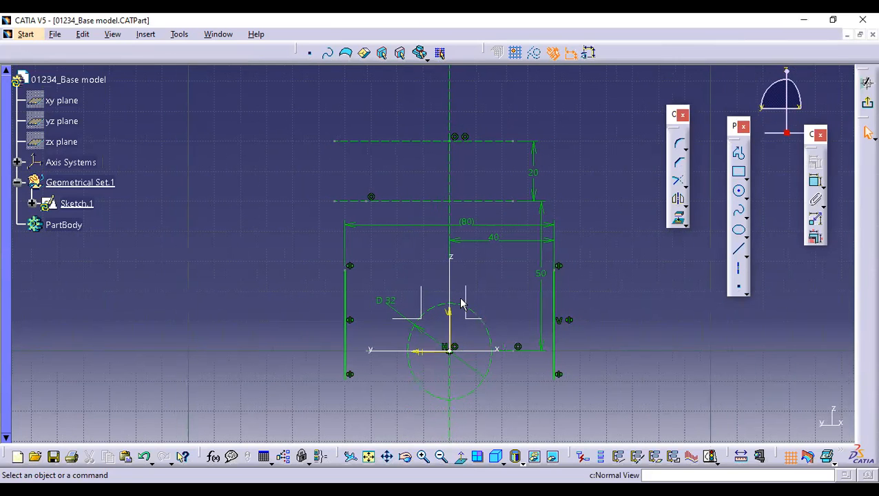
pyautogui.moveTo(449, 274)
pyautogui.mouseDown(button='middle')
pyautogui.moveTo(446, 248)
pyautogui.moveTo(439, 294)
pyautogui.moveTo(443, 194)
pyautogui.moveTo(458, 192)
pyautogui.mouseUp(button='middle')
pyautogui.click(447, 269)
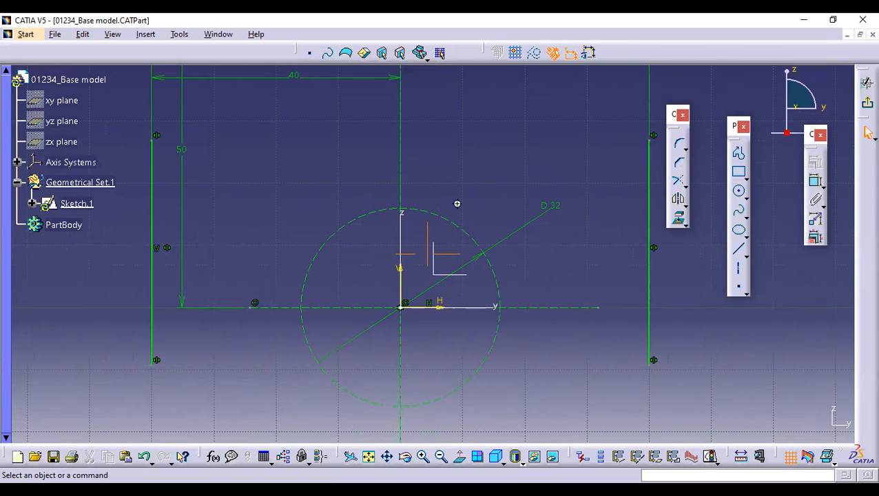
pyautogui.moveTo(458, 209)
pyautogui.mouseDown(button='middle')
pyautogui.moveTo(442, 222)
pyautogui.moveTo(446, 276)
pyautogui.moveTo(414, 171)
pyautogui.moveTo(418, 247)
pyautogui.moveTo(417, 206)
pyautogui.moveTo(430, 278)
pyautogui.moveTo(433, 248)
pyautogui.mouseUp(button='middle')
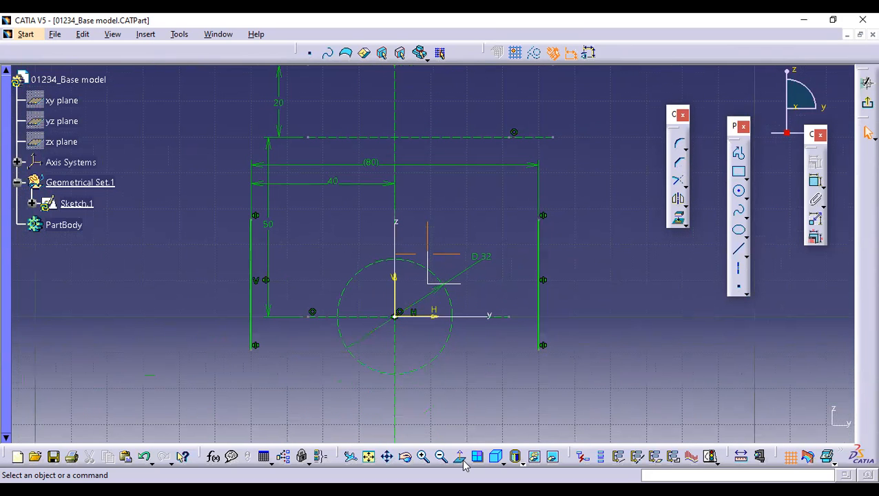
pyautogui.moveTo(501, 339)
pyautogui.mouseDown(button='middle')
pyautogui.moveTo(515, 300)
pyautogui.moveTo(534, 304)
pyautogui.moveTo(541, 282)
pyautogui.mouseUp(button='middle')
pyautogui.moveTo(362, 410)
pyautogui.mouseDown(button='middle')
pyautogui.moveTo(369, 390)
pyautogui.moveTo(335, 376)
pyautogui.moveTo(325, 411)
pyautogui.mouseUp(button='middle')
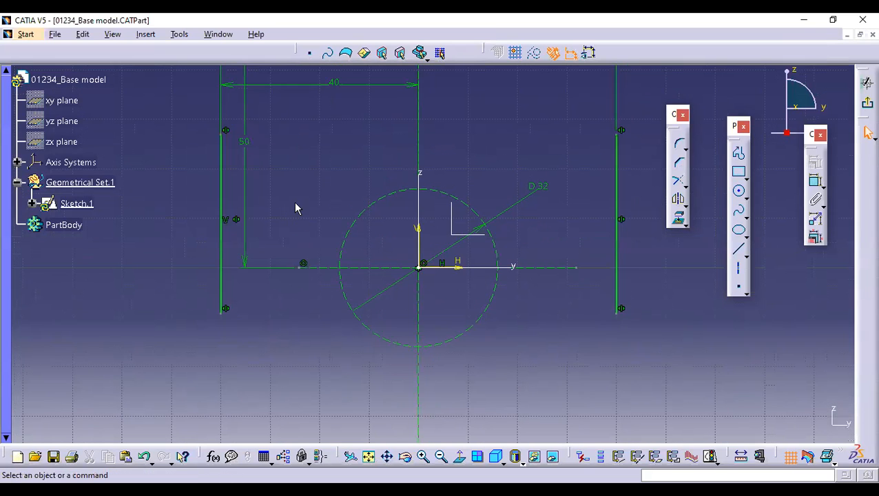
pyautogui.moveTo(395, 288)
pyautogui.mouseDown(button='middle')
pyautogui.moveTo(406, 362)
pyautogui.moveTo(387, 372)
pyautogui.mouseUp(button='middle')
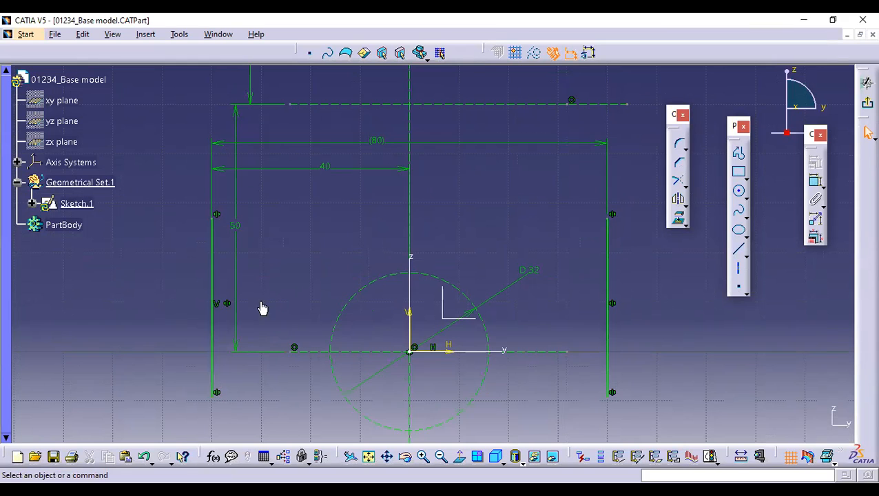
pyautogui.moveTo(416, 312); pyautogui.dragTo(433, 260, button='middle')
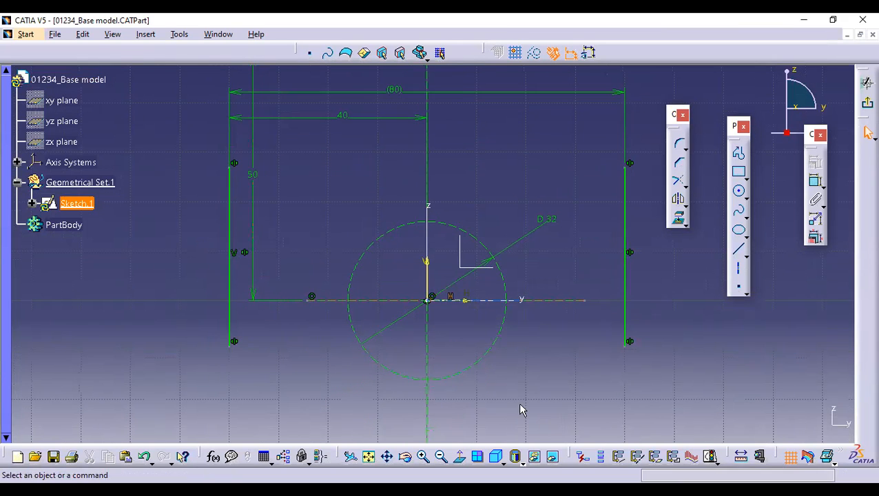
pyautogui.moveTo(529, 358)
pyautogui.mouseDown(button='middle')
pyautogui.moveTo(284, 355)
pyautogui.moveTo(241, 307)
pyautogui.mouseUp(button='middle')
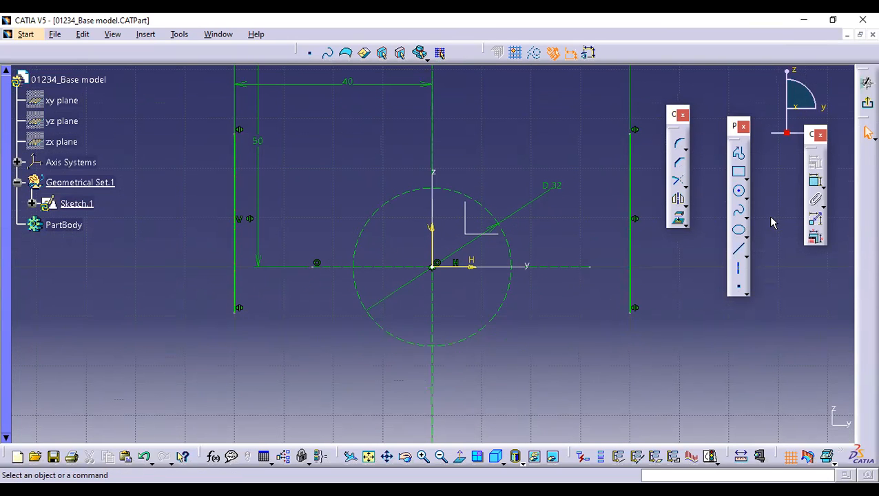
# Draw a circle of 40 mm radius centred on the sketch origin and tangent to the left vertical profile line
pyautogui.click(736, 193)
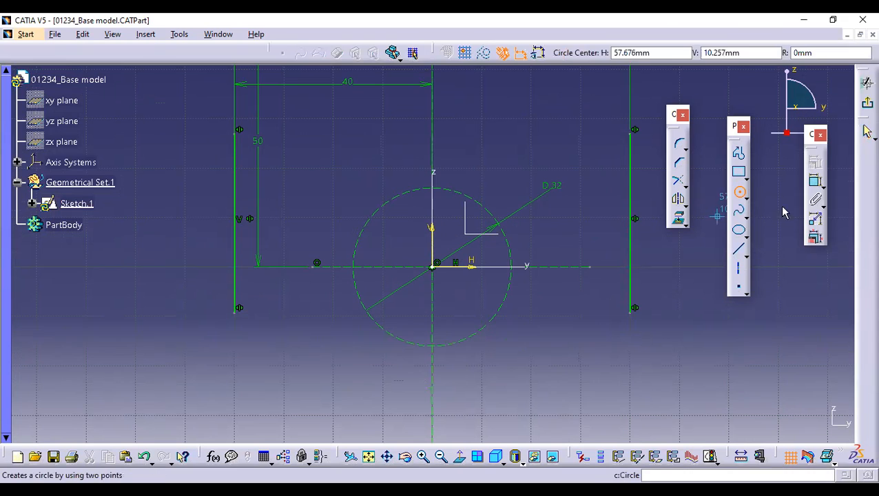
pyautogui.click(433, 266)
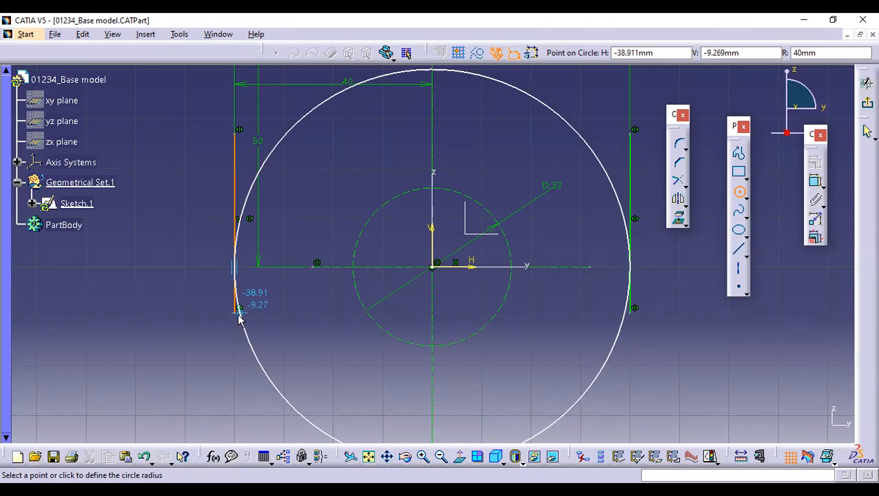
pyautogui.click(602, 363)
pyautogui.click(625, 342)
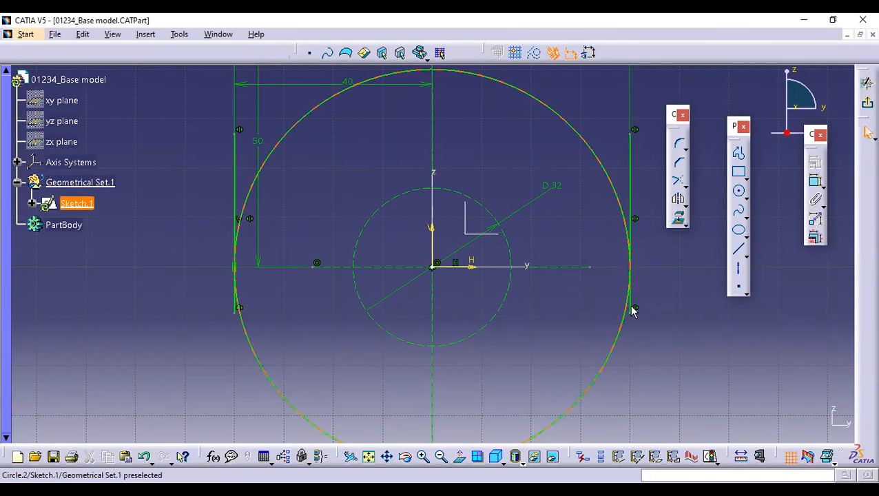
pyautogui.moveTo(506, 344)
pyautogui.mouseDown(button='middle')
pyautogui.moveTo(509, 366)
pyautogui.moveTo(575, 323)
pyautogui.mouseUp(button='middle')
pyautogui.moveTo(361, 199)
pyautogui.mouseDown(button='middle')
pyautogui.moveTo(349, 172)
pyautogui.moveTo(295, 173)
pyautogui.mouseUp(button='middle')
pyautogui.moveTo(616, 292)
pyautogui.mouseDown(button='middle')
pyautogui.moveTo(587, 330)
pyautogui.moveTo(598, 344)
pyautogui.moveTo(573, 359)
pyautogui.moveTo(584, 323)
pyautogui.moveTo(497, 375)
pyautogui.mouseUp(button='middle')
pyautogui.moveTo(602, 363)
pyautogui.mouseDown(button='middle')
pyautogui.moveTo(544, 343)
pyautogui.moveTo(559, 289)
pyautogui.moveTo(555, 261)
pyautogui.mouseUp(button='middle')
pyautogui.click(553, 261)
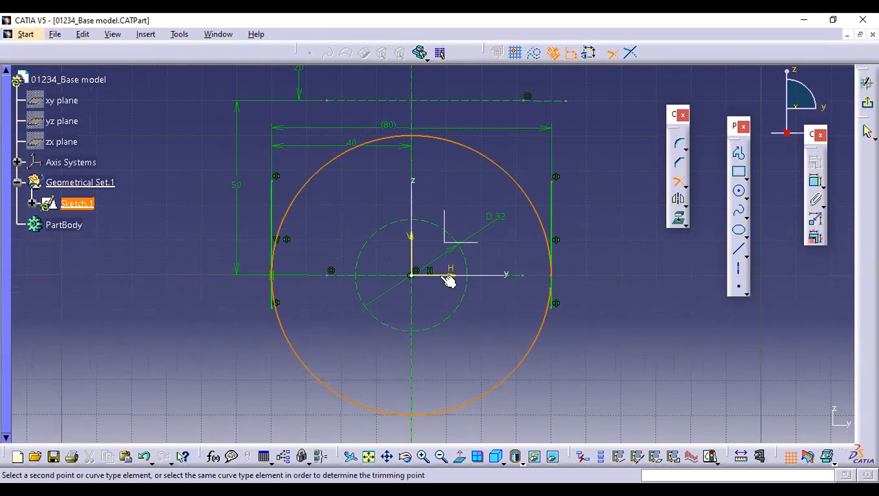
pyautogui.click(446, 279)
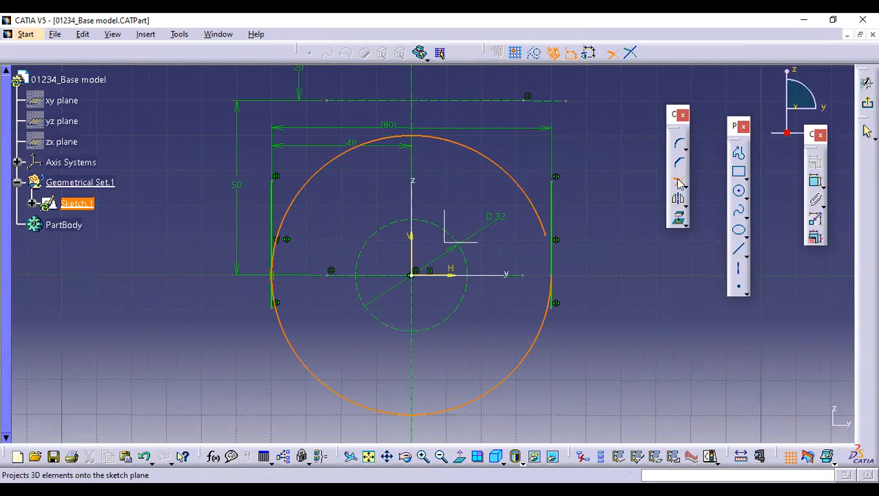
pyautogui.press('Escape')
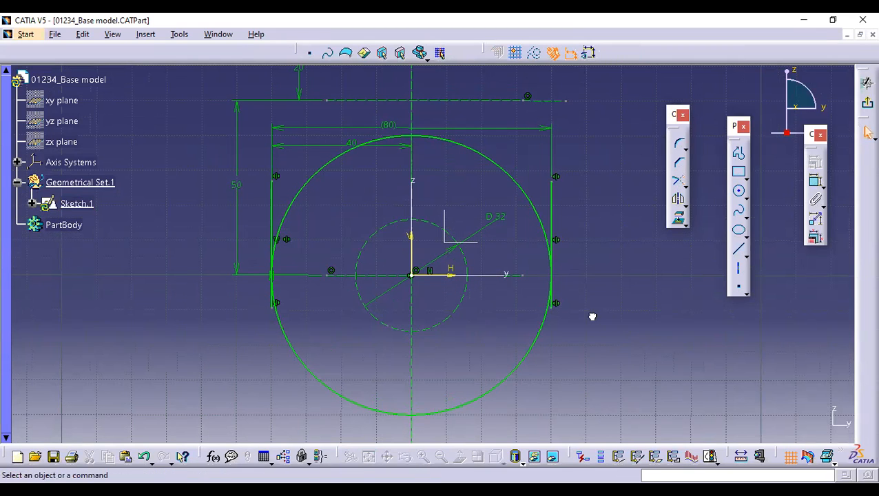
# Extend the horizontal construction line beyond both sides of the large circle with the Trim tool
pyautogui.click(678, 182)
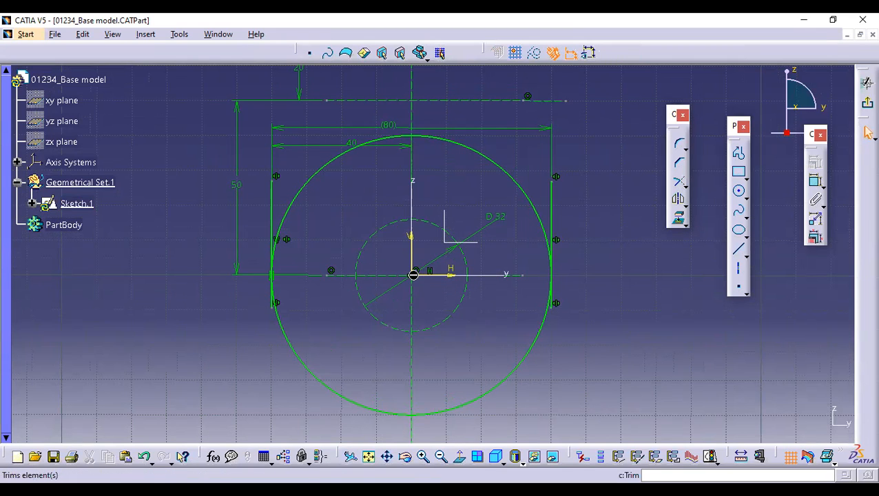
pyautogui.click(398, 279)
pyautogui.click(591, 304)
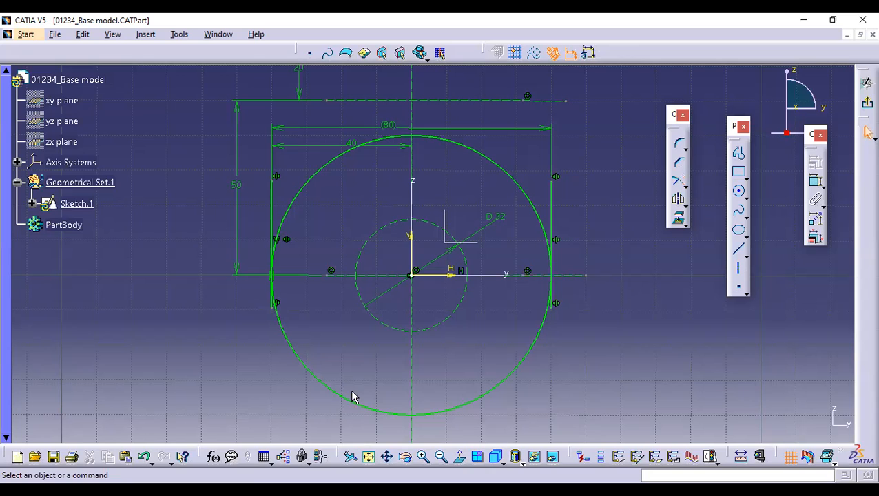
pyautogui.click(679, 199)
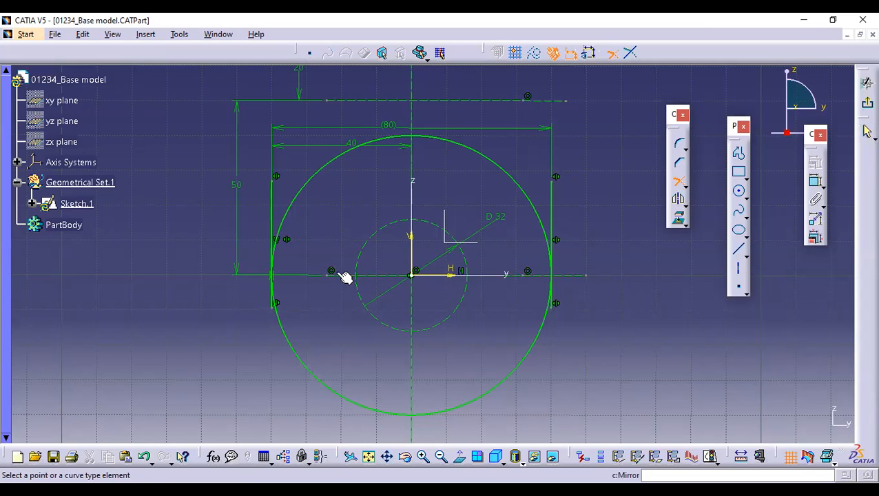
pyautogui.click(341, 276)
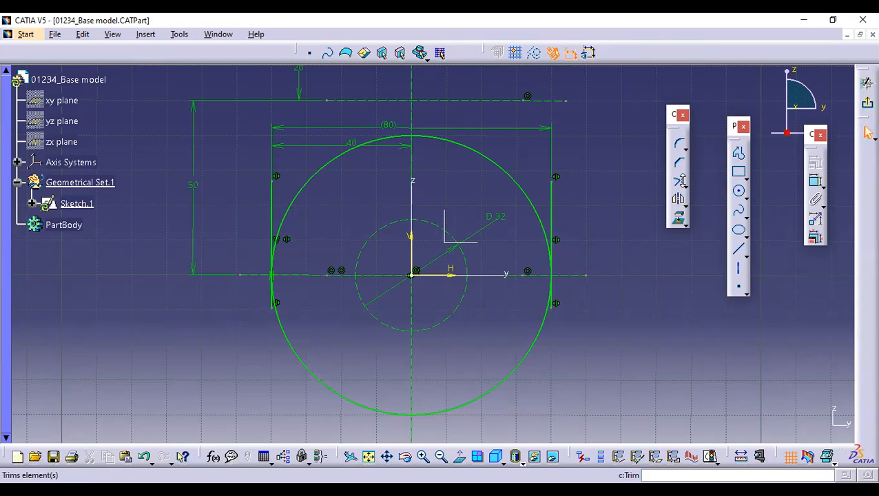
pyautogui.click(684, 186)
pyautogui.click(740, 196)
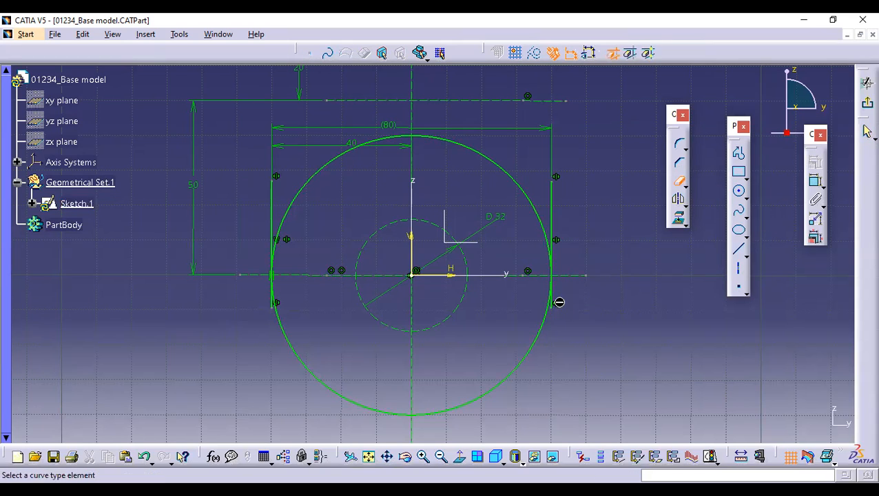
pyautogui.click(680, 181)
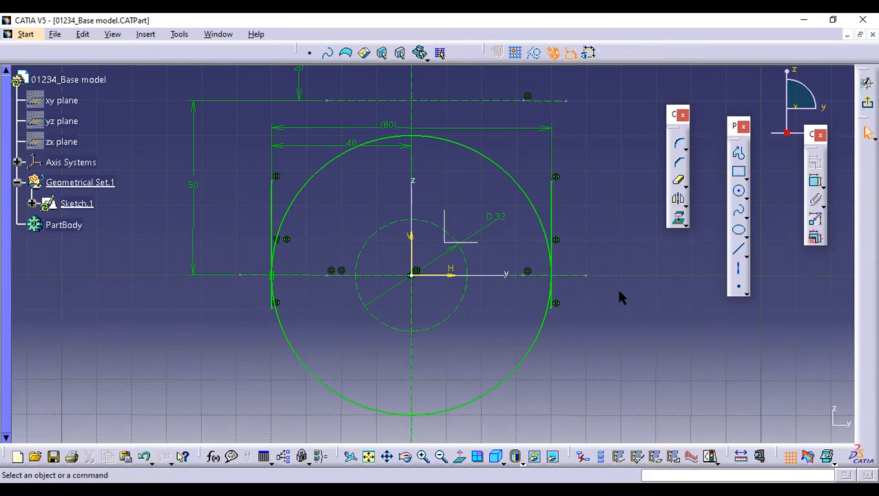
# Try to add a tangency constraint between the large circle and the right vertical profile line
pyautogui.moveTo(592, 237)
pyautogui.mouseDown(button='middle')
pyautogui.moveTo(573, 292)
pyautogui.moveTo(628, 296)
pyautogui.mouseUp(button='middle')
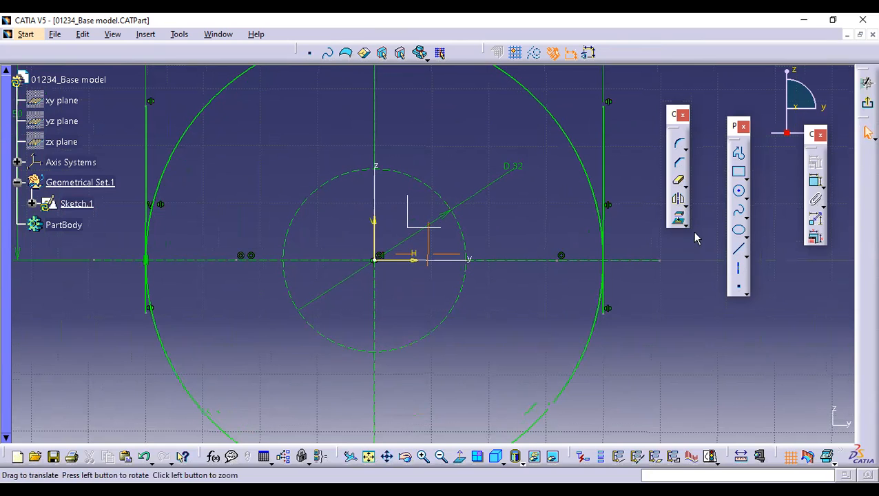
pyautogui.moveTo(683, 221); pyautogui.dragTo(646, 210, button='middle')
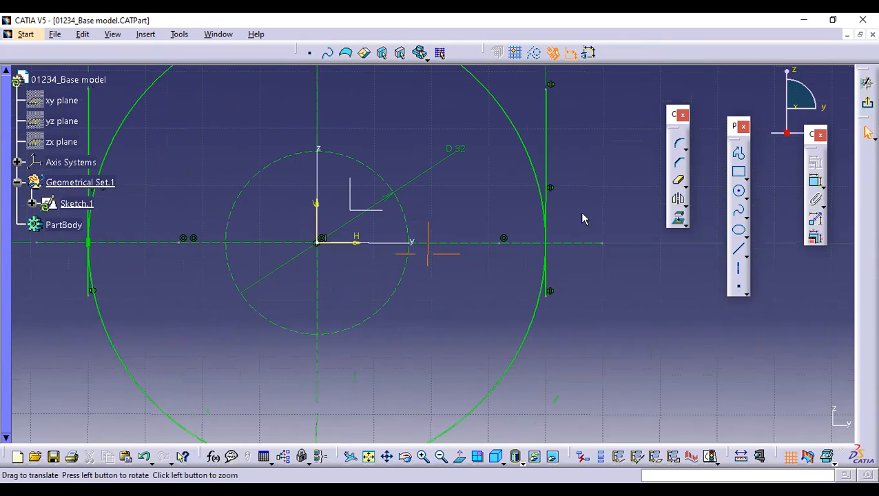
pyautogui.moveTo(559, 195); pyautogui.dragTo(574, 185, button='middle')
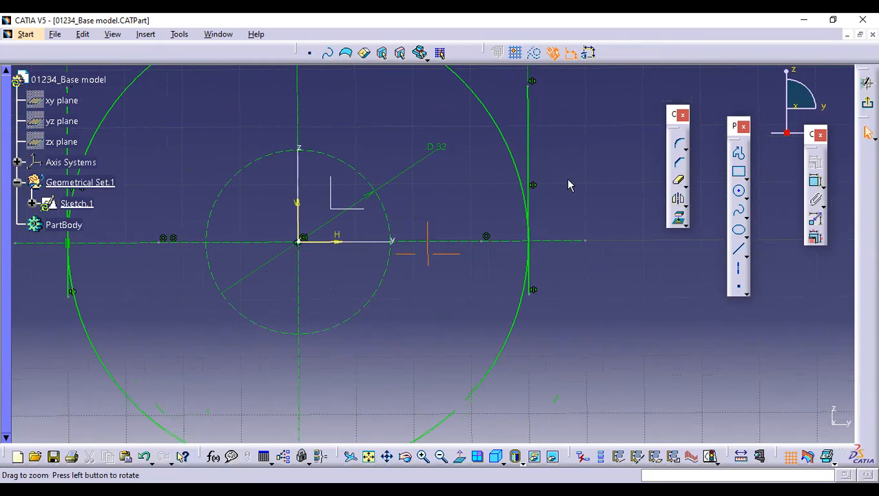
pyautogui.click(741, 270)
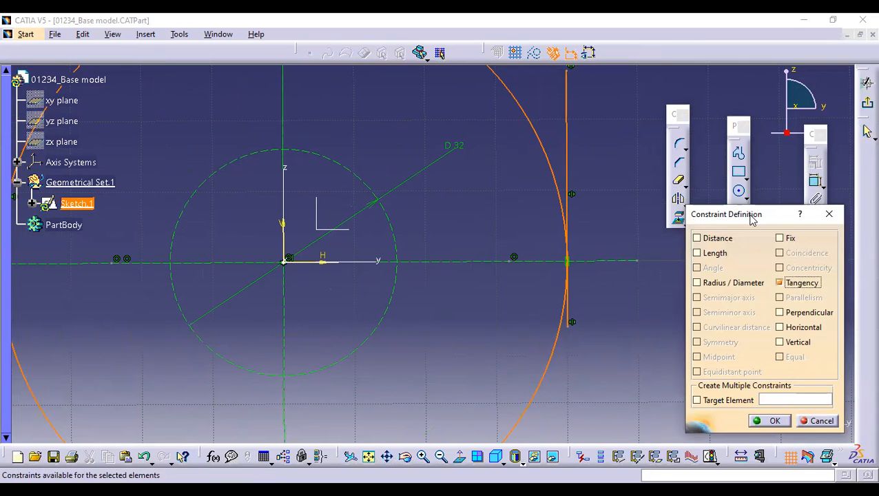
pyautogui.moveTo(752, 218); pyautogui.dragTo(403, 151)
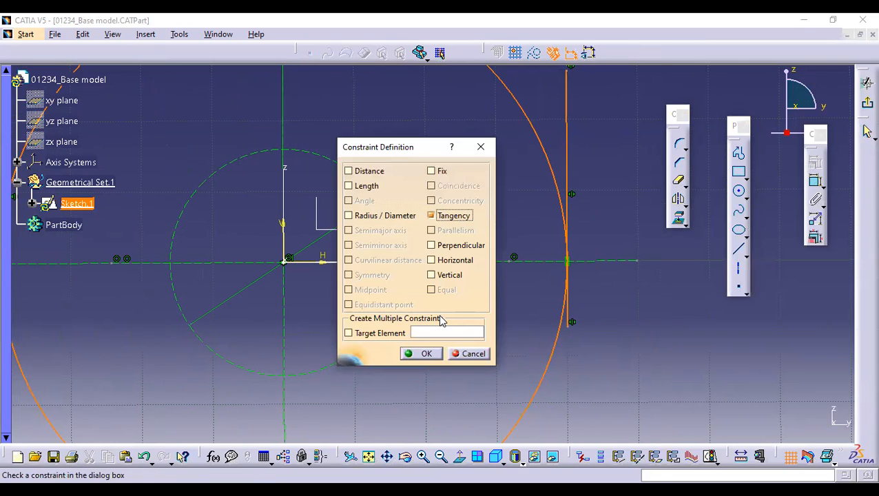
pyautogui.click(472, 354)
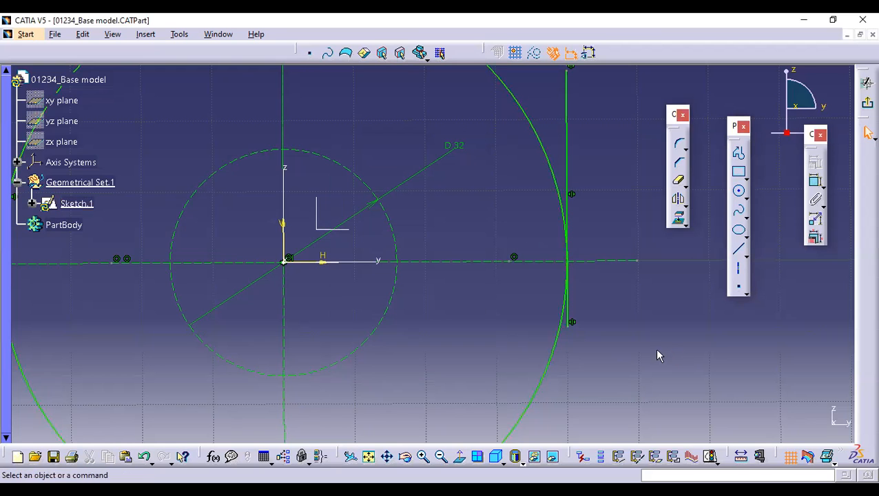
# Constrain the large circle and the right vertical profile line to be tangent
pyautogui.moveTo(617, 358)
pyautogui.mouseDown(button='middle')
pyautogui.moveTo(613, 372)
pyautogui.moveTo(562, 329)
pyautogui.moveTo(582, 310)
pyautogui.moveTo(532, 317)
pyautogui.moveTo(538, 204)
pyautogui.mouseUp(button='middle')
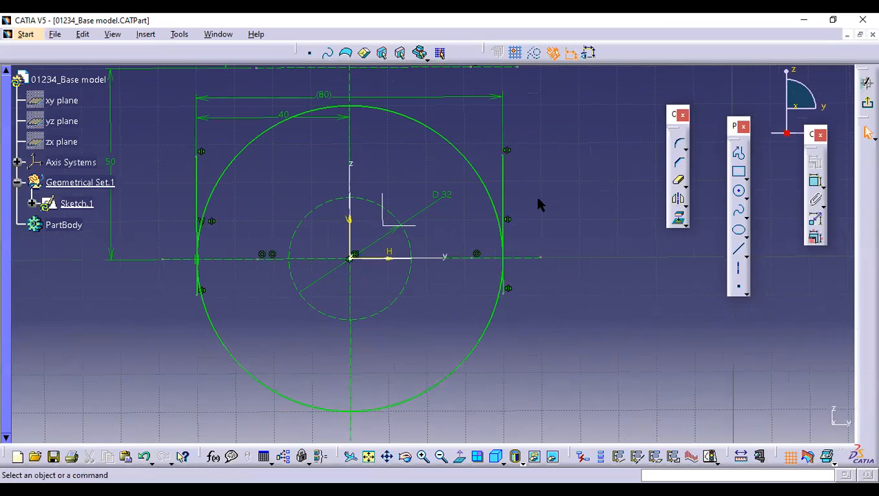
pyautogui.moveTo(538, 199); pyautogui.dragTo(530, 312, button='middle')
pyautogui.moveTo(539, 211); pyautogui.dragTo(536, 212, button='middle')
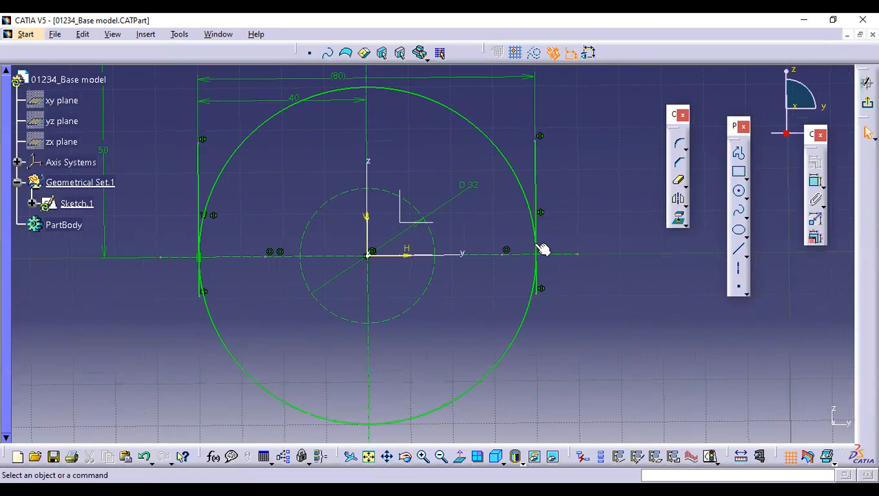
pyautogui.click(529, 314)
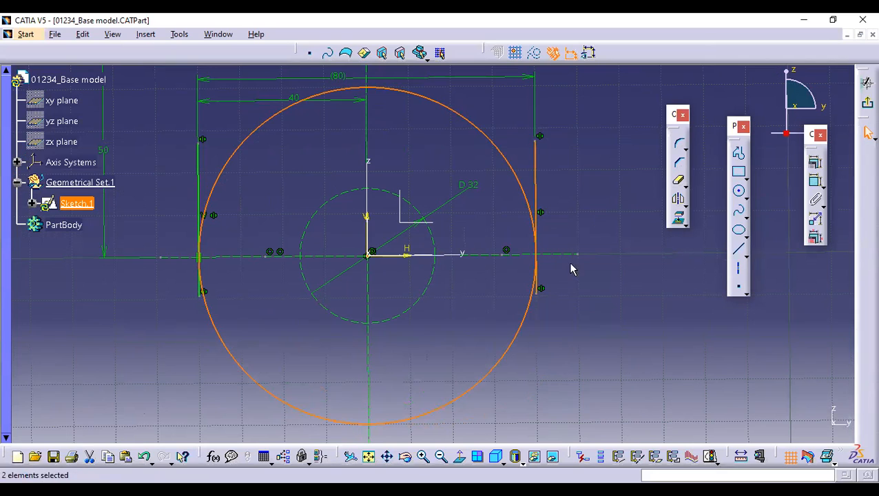
pyautogui.keyDown('ctrl'); pyautogui.click(537, 265); pyautogui.keyUp('ctrl')
pyautogui.keyDown('ctrl'); pyautogui.click(531, 316); pyautogui.keyUp('ctrl')
pyautogui.click(815, 162)
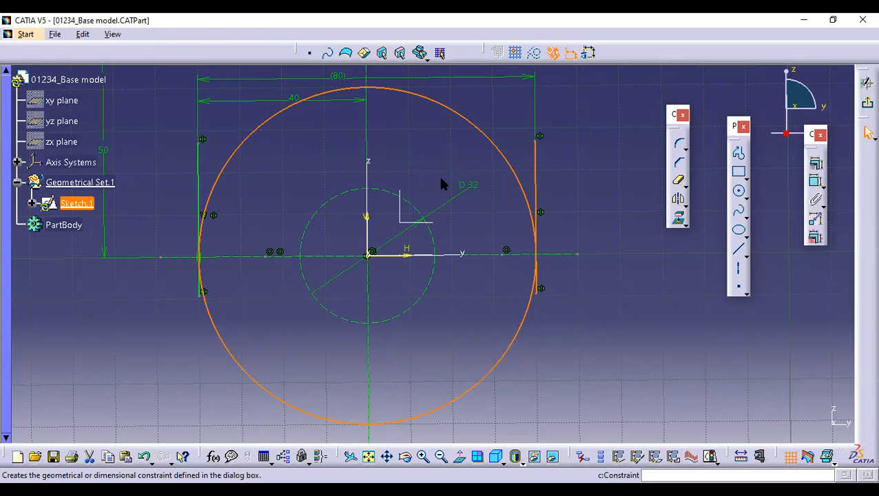
pyautogui.moveTo(427, 152); pyautogui.dragTo(666, 124)
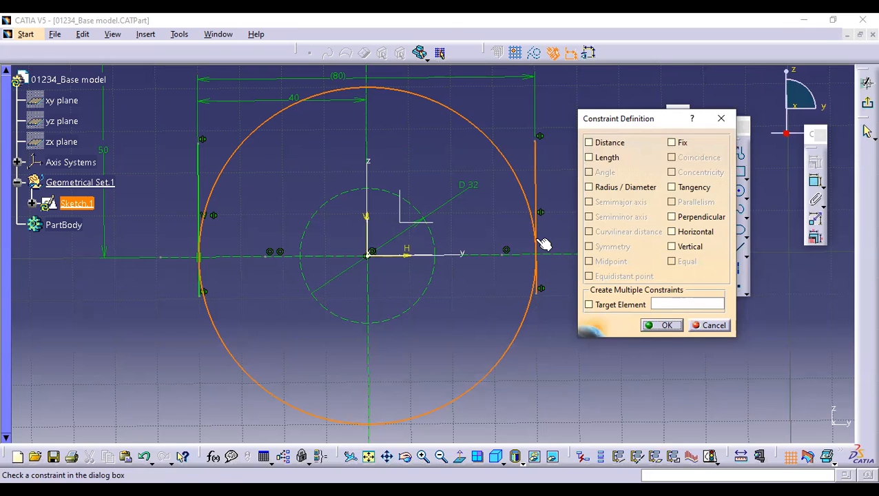
pyautogui.click(672, 187)
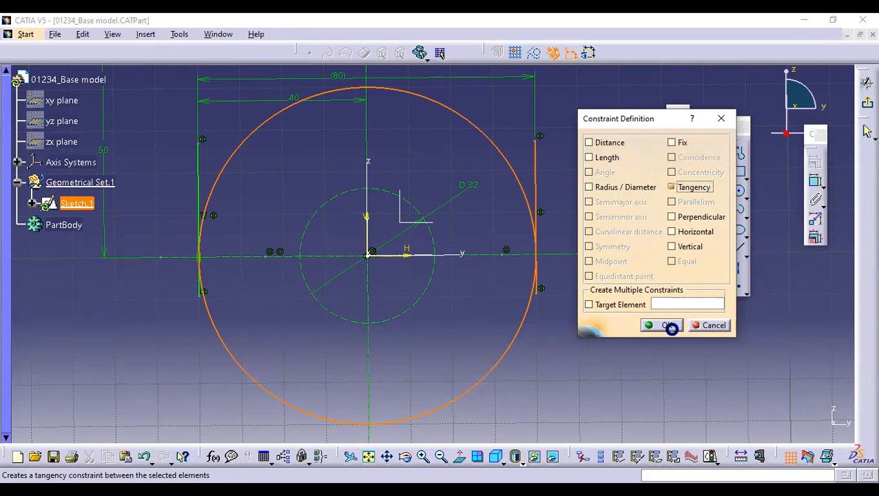
pyautogui.click(665, 327)
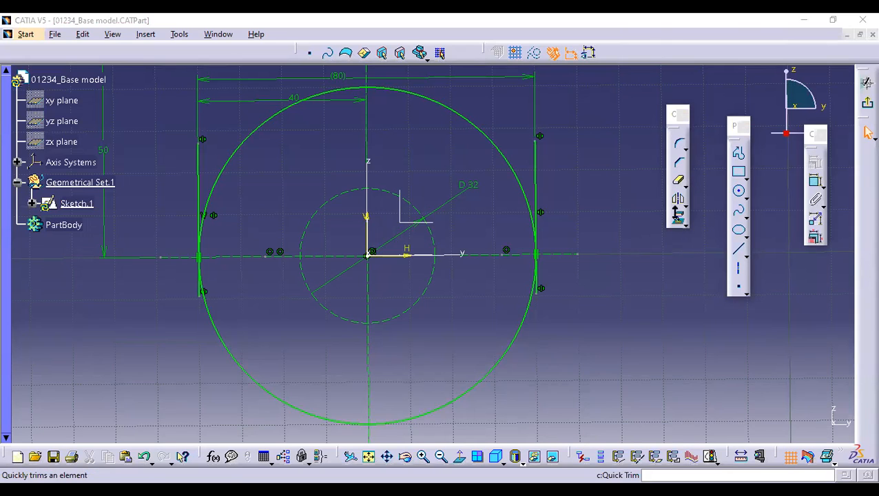
# Trim the right profile line at the horizontal centre line and convert the large circle to a construction element
pyautogui.click(682, 183)
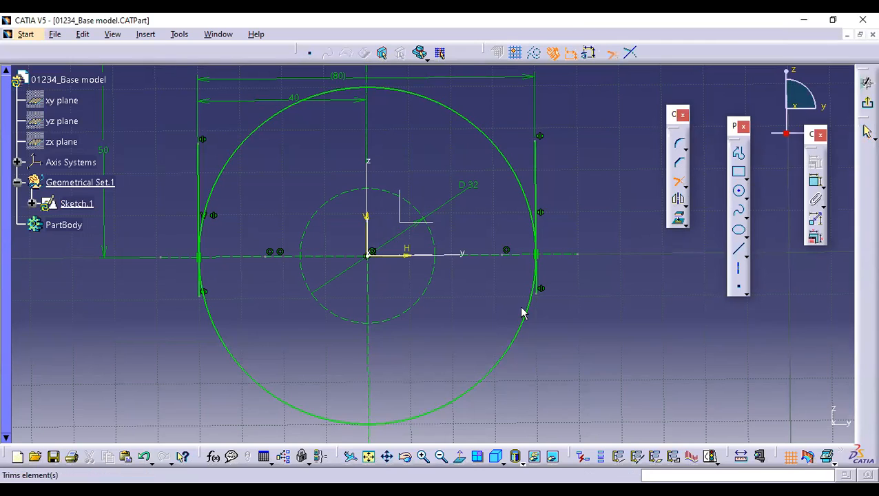
pyautogui.click(536, 268)
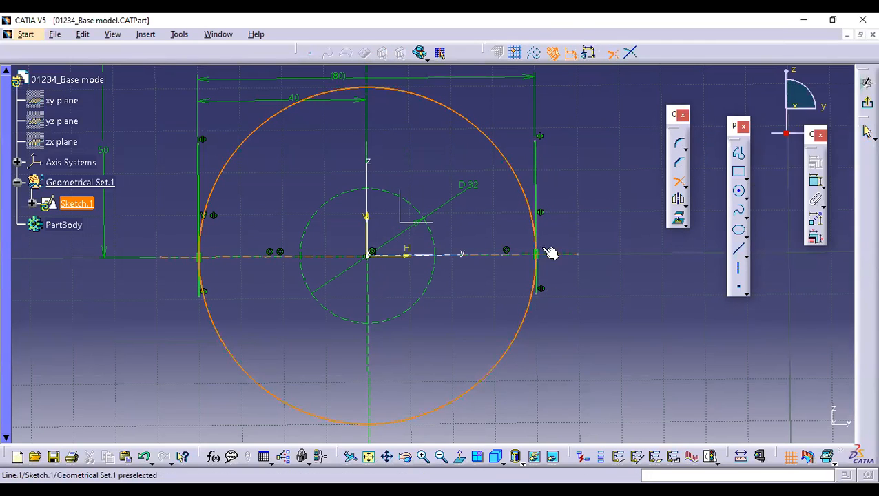
pyautogui.click(544, 215)
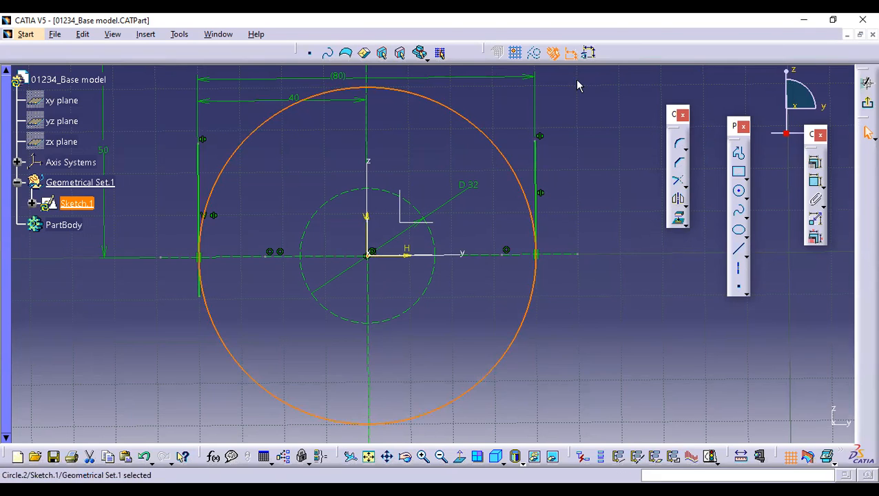
pyautogui.click(534, 53)
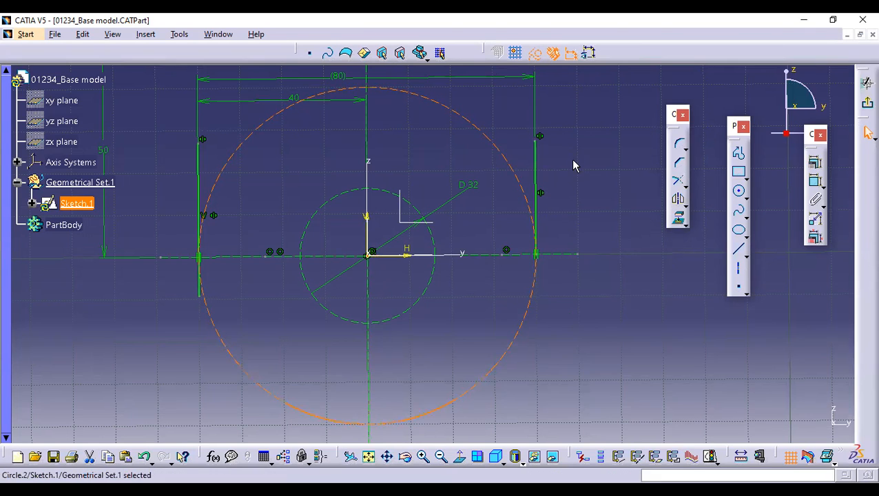
pyautogui.click(577, 285)
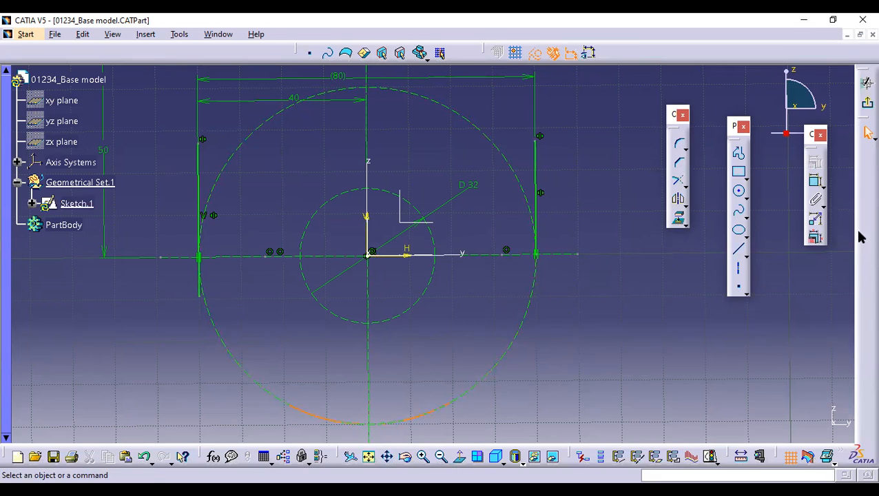
# Trim the lower end of the left vertical profile line at the horizontal centre line
pyautogui.click(679, 185)
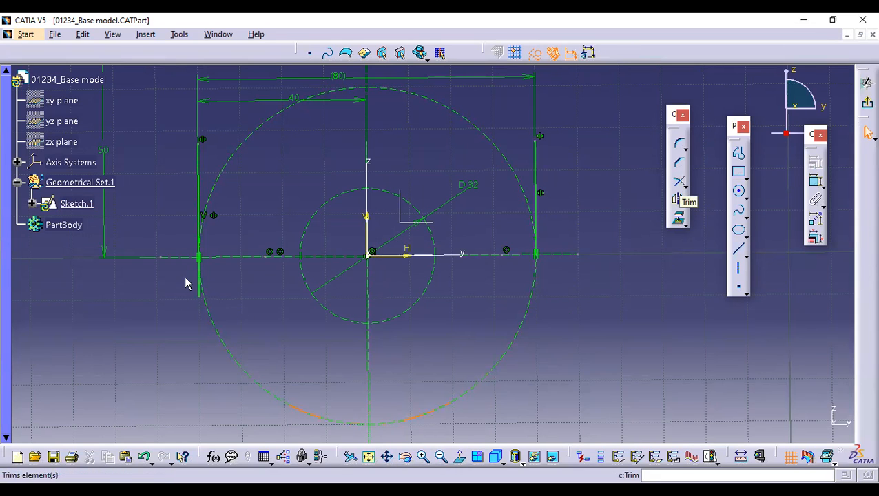
pyautogui.click(205, 207)
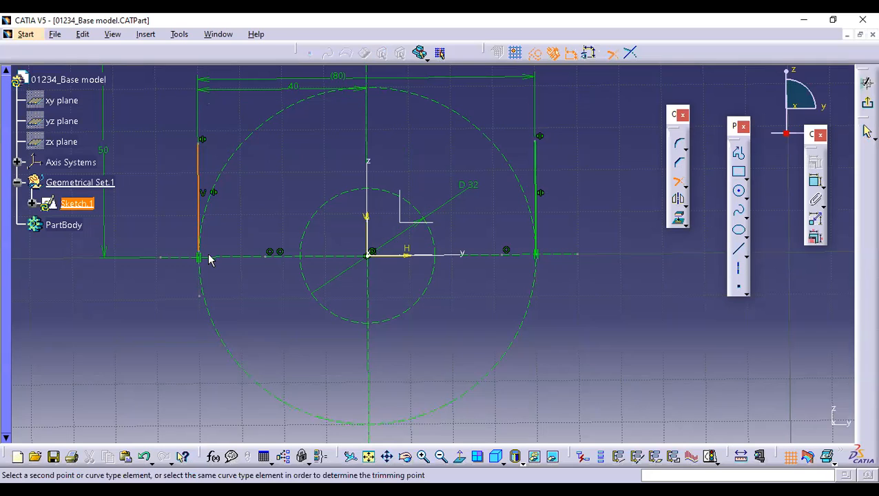
pyautogui.click(212, 258)
pyautogui.click(210, 259)
pyautogui.click(235, 292)
pyautogui.moveTo(236, 309)
pyautogui.mouseDown(button='middle')
pyautogui.moveTo(252, 260)
pyautogui.moveTo(259, 277)
pyautogui.mouseUp(button='middle')
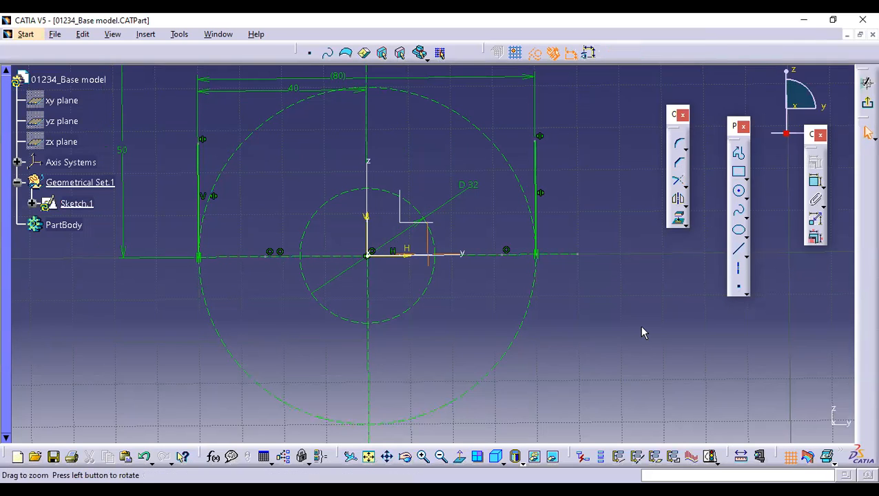
pyautogui.moveTo(259, 225)
pyautogui.mouseDown(button='middle')
pyautogui.moveTo(253, 220)
pyautogui.moveTo(233, 365)
pyautogui.mouseUp(button='middle')
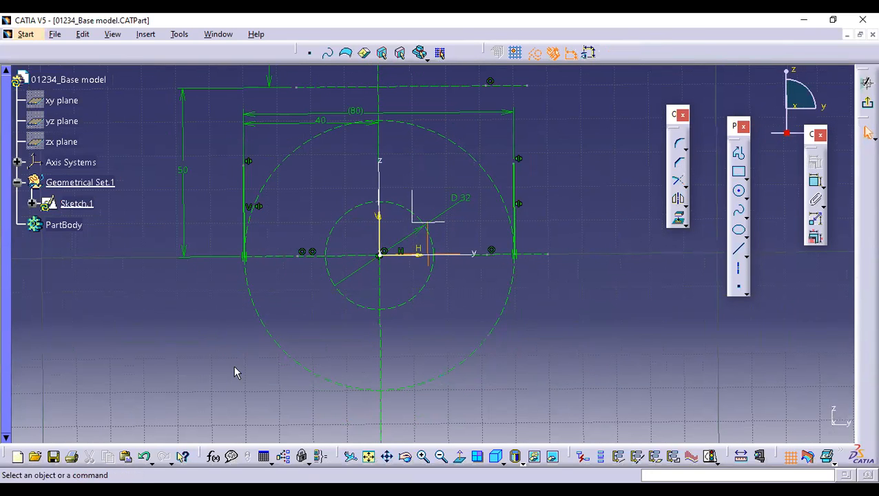
pyautogui.moveTo(273, 259); pyautogui.dragTo(268, 267, button='middle')
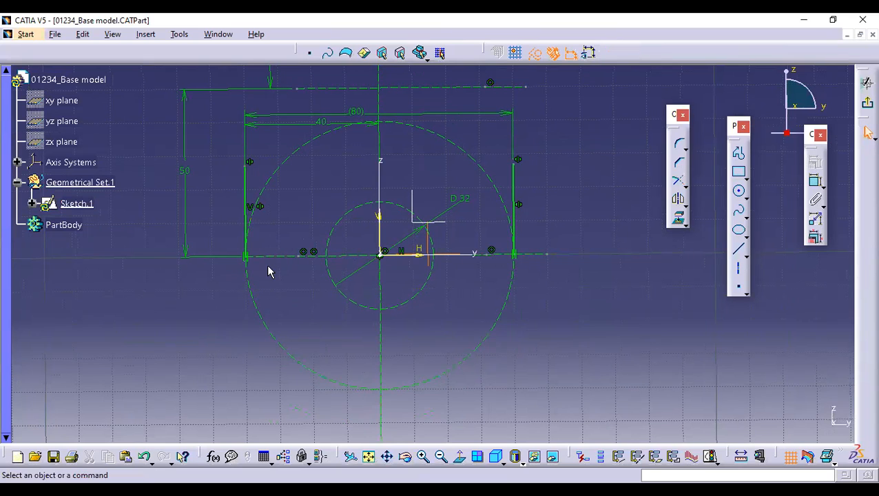
# Undo the last trim and trim the lower end of the left vertical profile line at the horizontal centre line again
pyautogui.hotkey('ctrl', 'z')
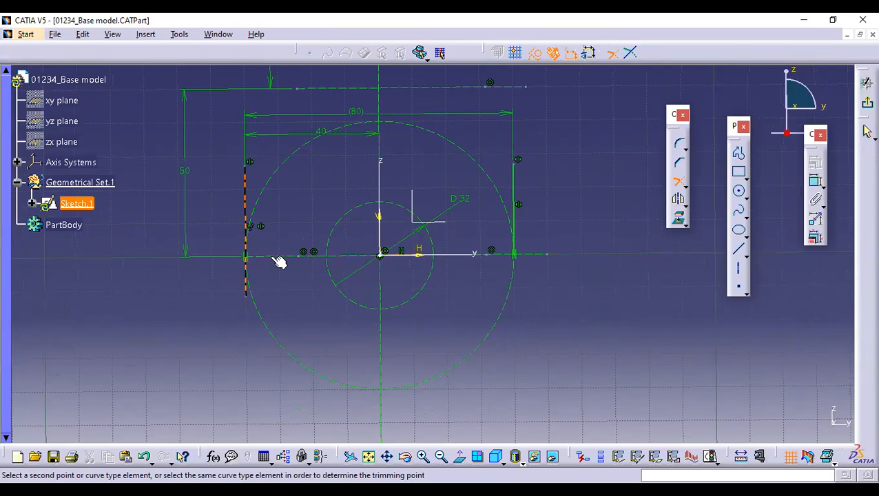
pyautogui.click(278, 260)
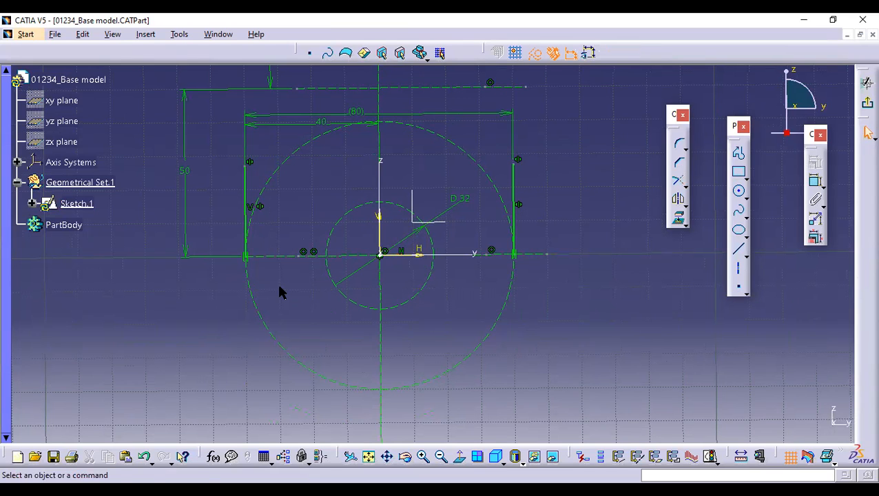
pyautogui.moveTo(383, 294); pyautogui.dragTo(406, 300, button='middle')
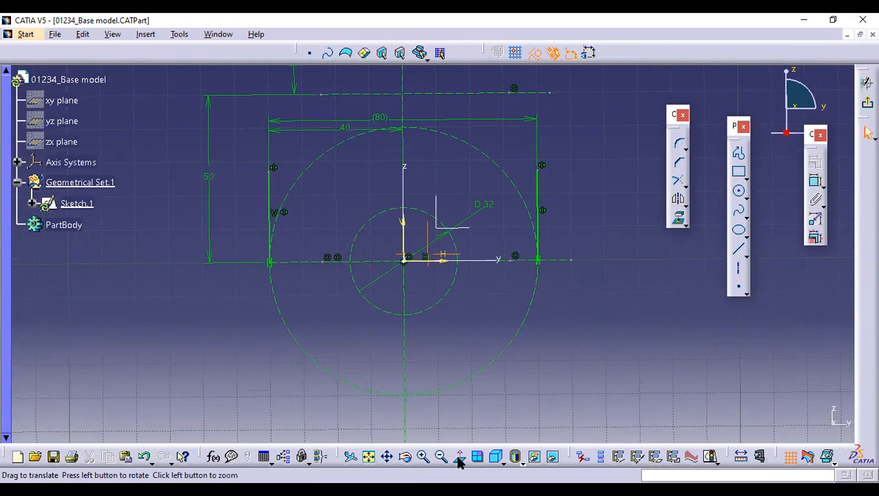
pyautogui.moveTo(460, 461); pyautogui.dragTo(576, 165)
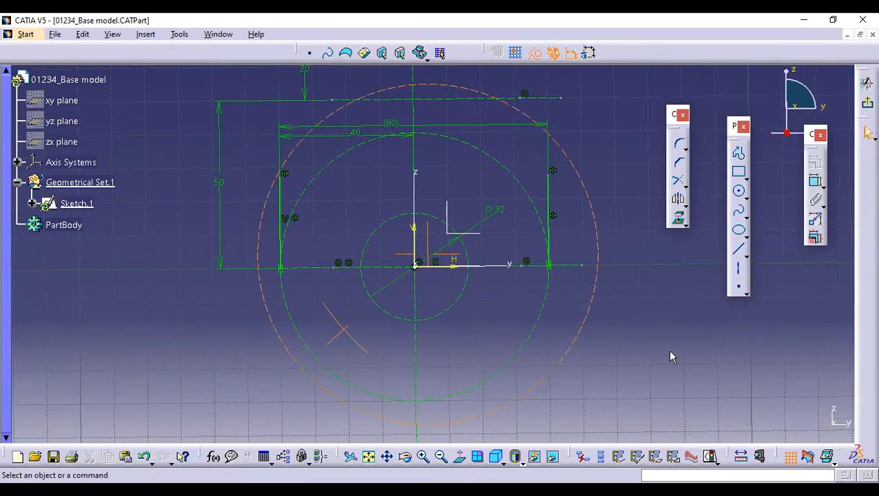
pyautogui.moveTo(661, 332)
pyautogui.mouseDown(button='middle')
pyautogui.moveTo(647, 312)
pyautogui.moveTo(655, 372)
pyautogui.mouseUp(button='middle')
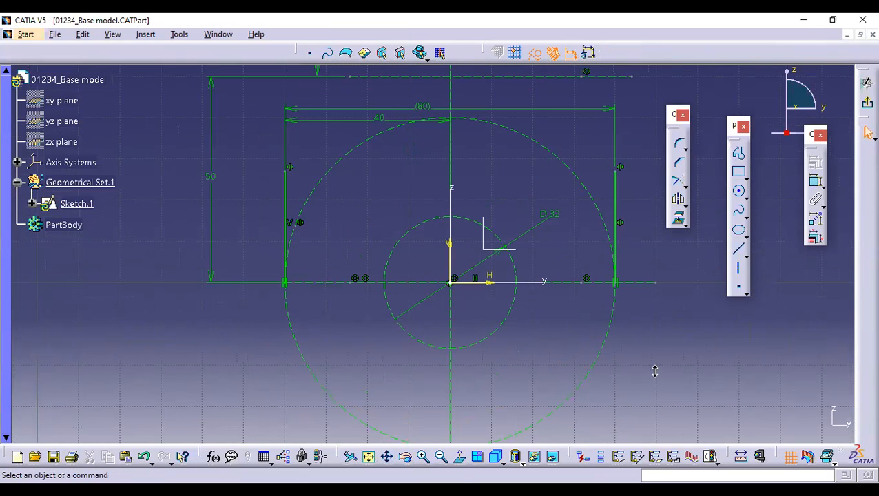
pyautogui.moveTo(628, 310)
pyautogui.mouseDown(button='middle')
pyautogui.moveTo(617, 314)
pyautogui.moveTo(667, 277)
pyautogui.moveTo(733, 260)
pyautogui.moveTo(734, 249)
pyautogui.moveTo(324, 363)
pyautogui.mouseUp(button='middle')
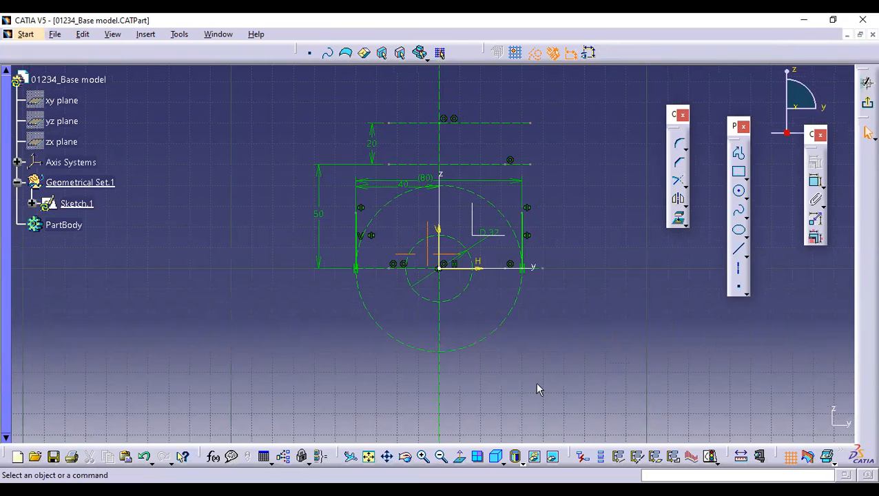
# Sketch a near-horizontal construction line about 140 mm long across the lower edge of the large circle
pyautogui.moveTo(740, 253); pyautogui.dragTo(663, 309, button='middle')
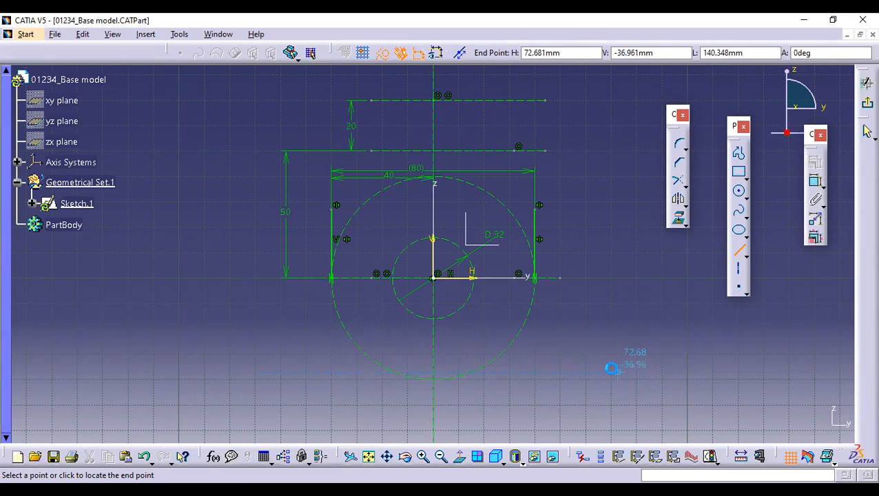
pyautogui.click(611, 368)
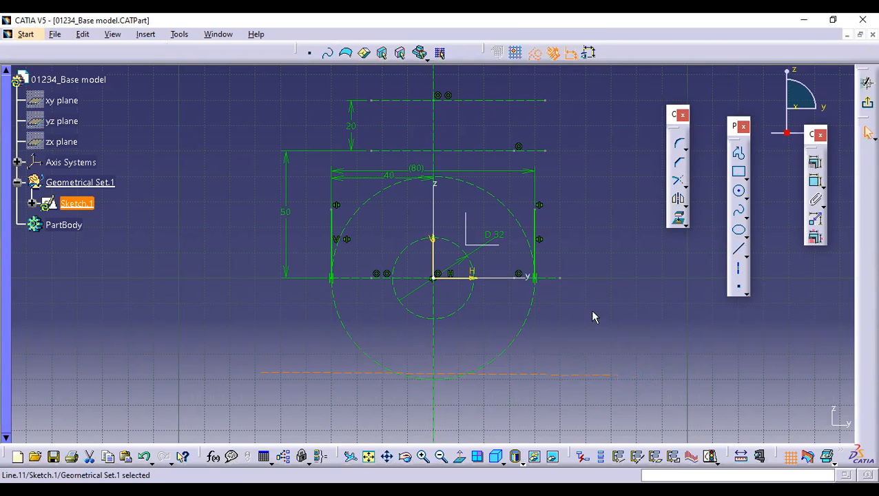
pyautogui.click(533, 375)
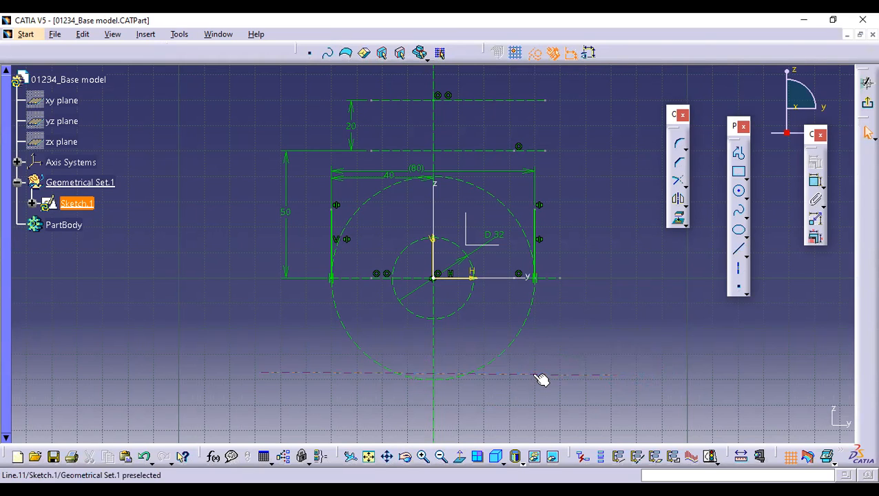
pyautogui.click(563, 333)
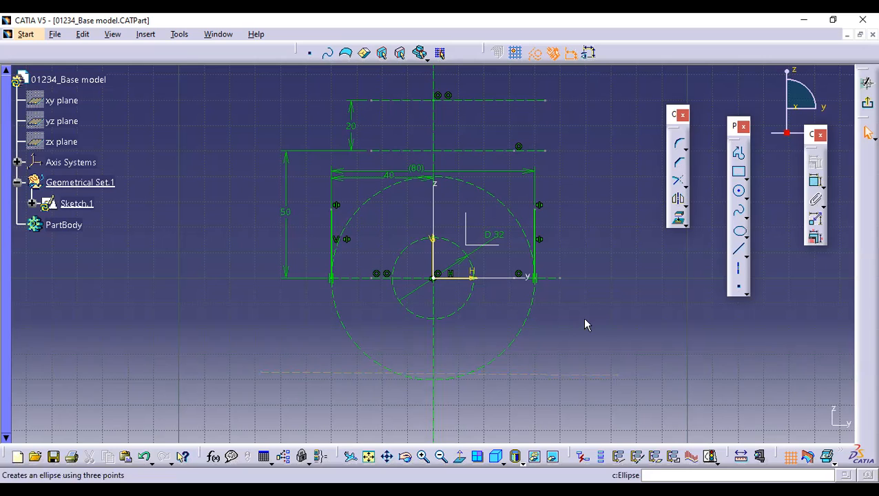
# Add a tangency constraint between the new lower construction line and the large circle
pyautogui.click(490, 375)
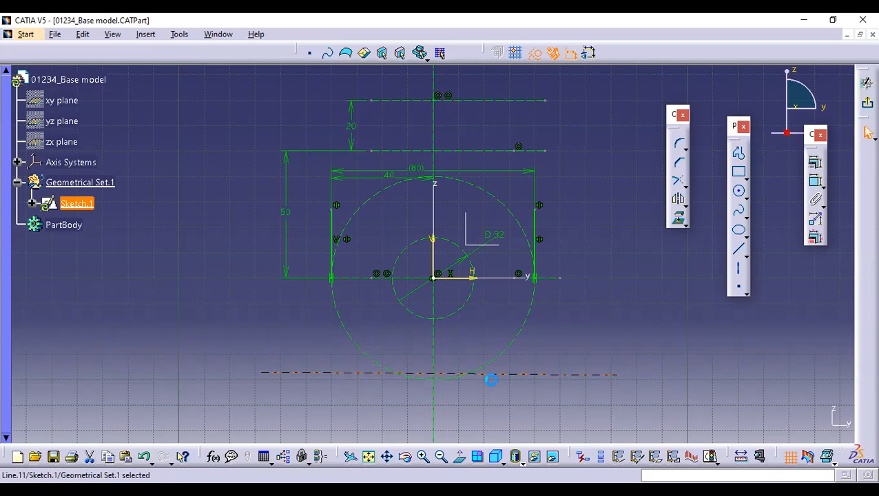
pyautogui.keyDown('ctrl'); pyautogui.click(453, 379); pyautogui.keyUp('ctrl')
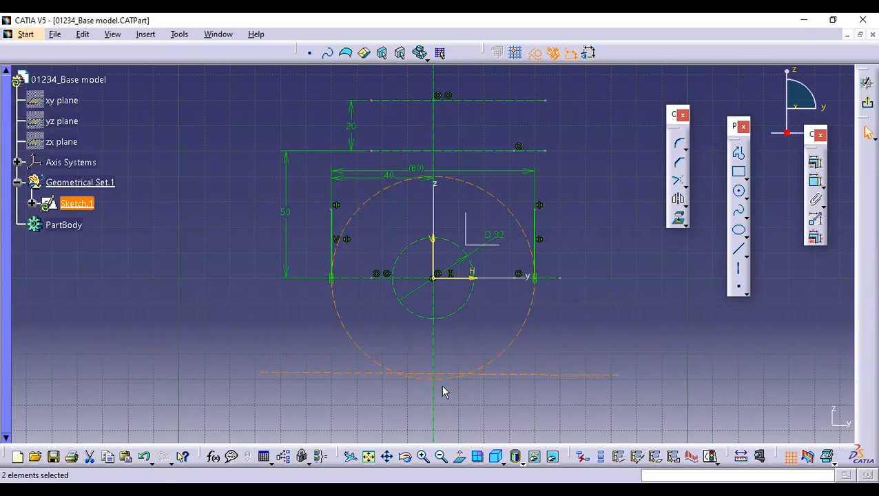
pyautogui.click(679, 197)
pyautogui.click(666, 325)
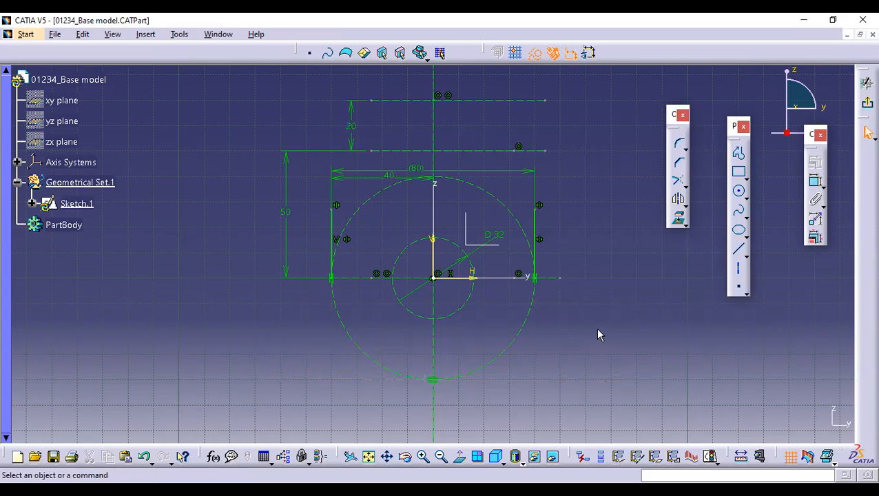
# Try to dimension the distance between the horizontal centre line and the lower construction line
pyautogui.click(823, 187)
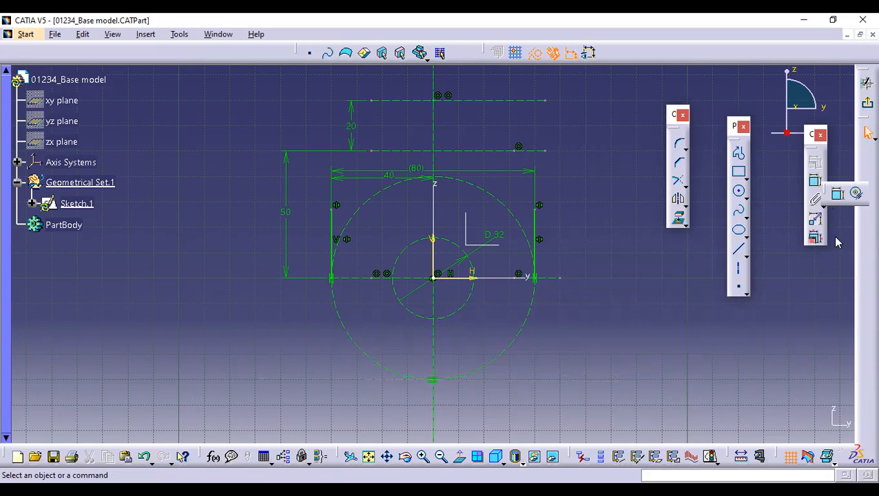
pyautogui.click(837, 198)
pyautogui.click(371, 279)
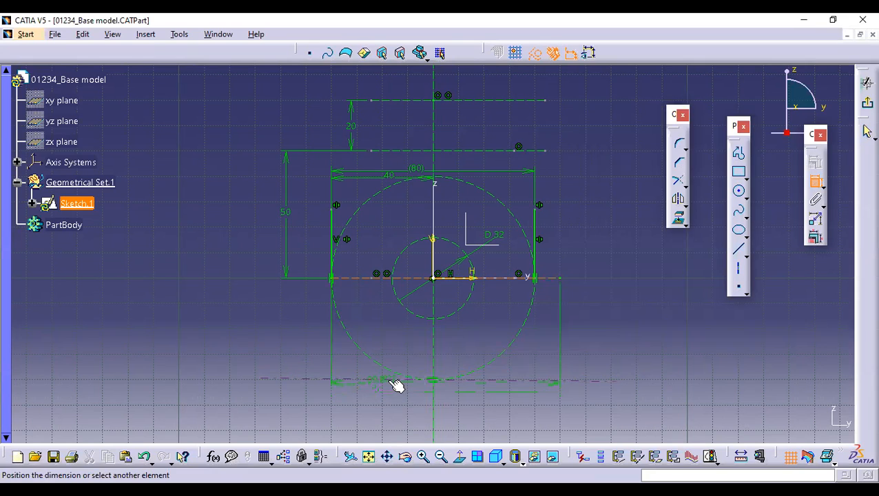
pyautogui.click(396, 382)
pyautogui.click(245, 328)
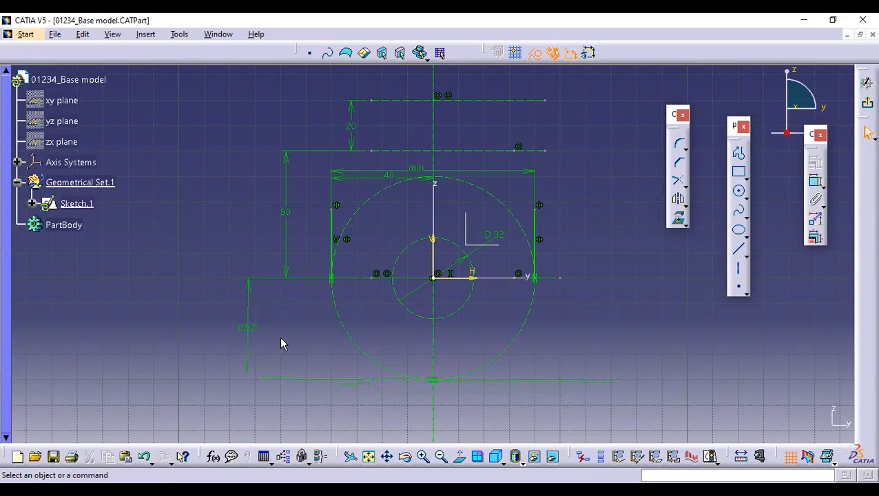
pyautogui.click(478, 457)
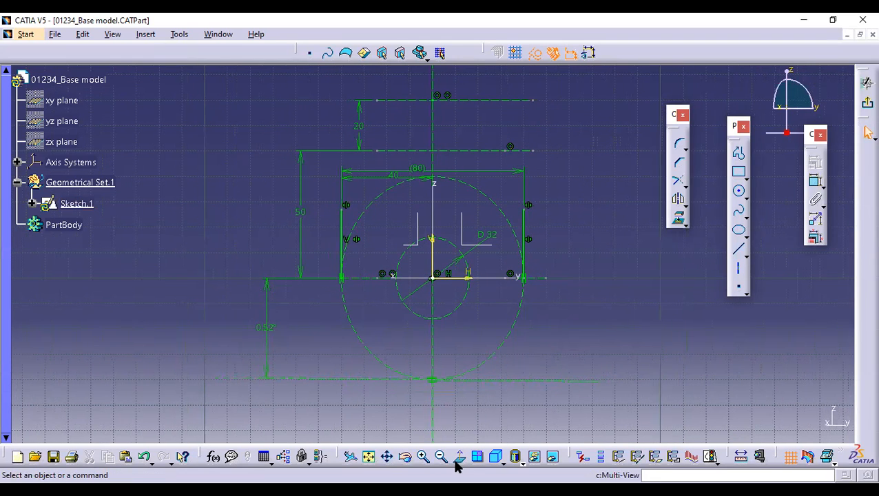
pyautogui.moveTo(248, 324); pyautogui.dragTo(250, 330, button='middle')
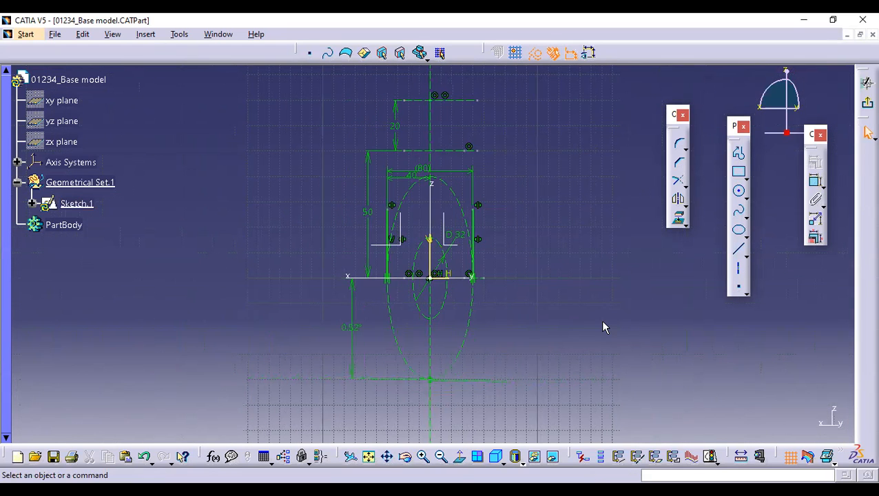
pyautogui.click(459, 457)
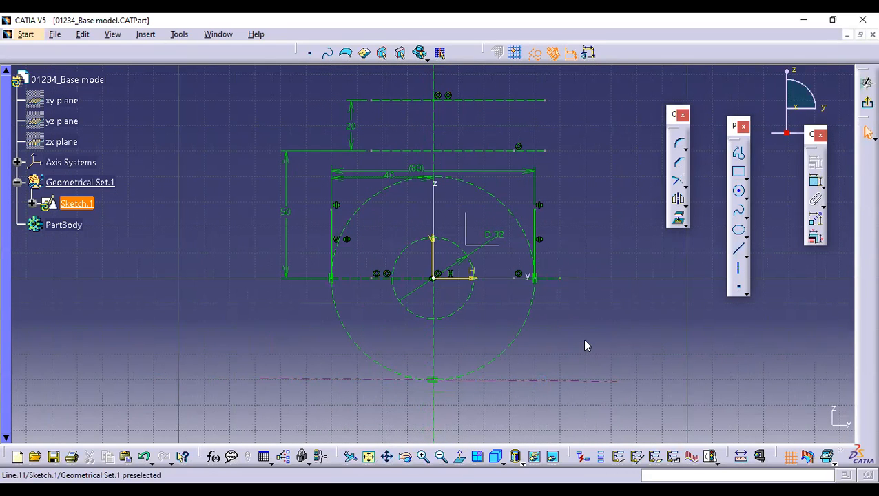
pyautogui.rightClick(543, 379)
pyautogui.moveTo(619, 371)
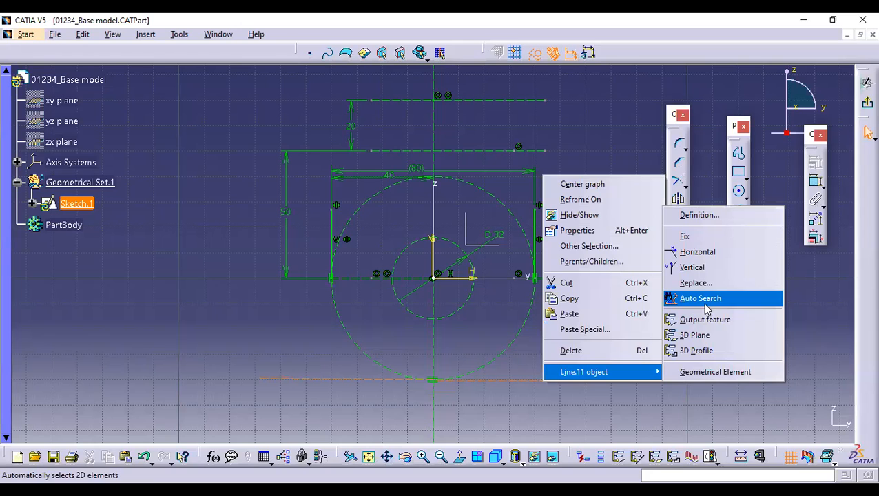
pyautogui.click(800, 308)
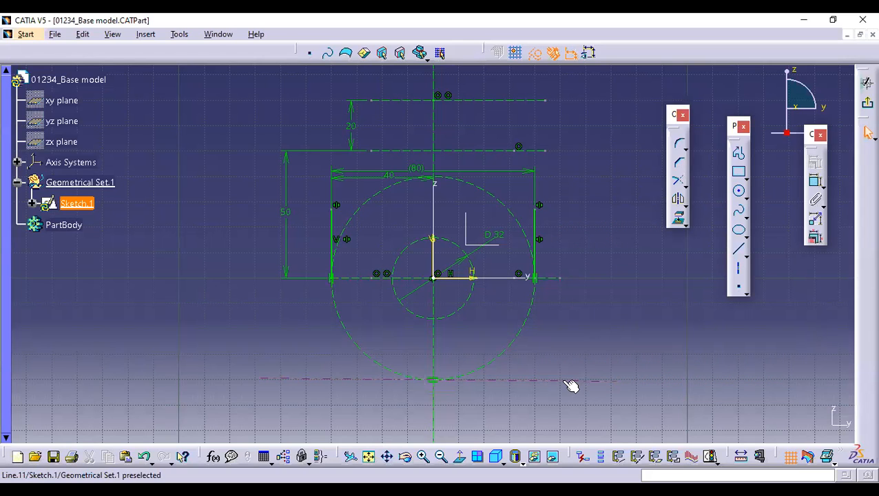
pyautogui.rightClick(564, 385)
pyautogui.click(512, 403)
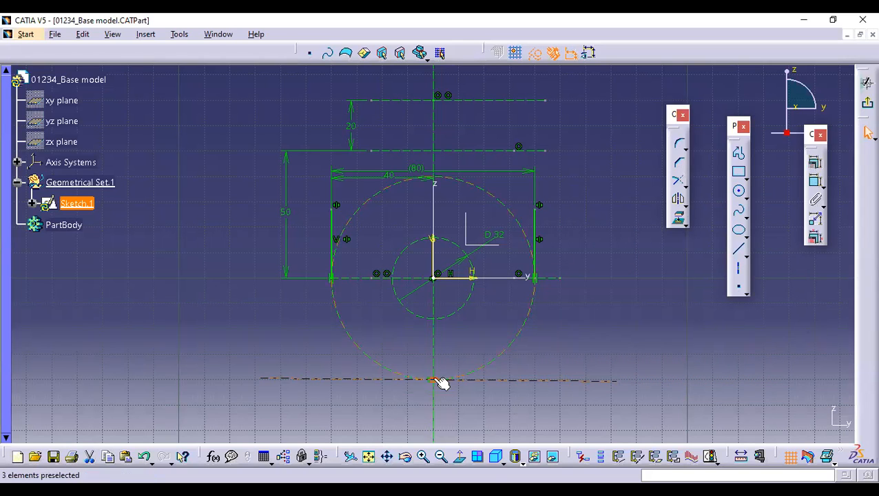
# Delete the tangency constraint between the lower construction line and the large circle
pyautogui.moveTo(461, 391); pyautogui.dragTo(403, 359)
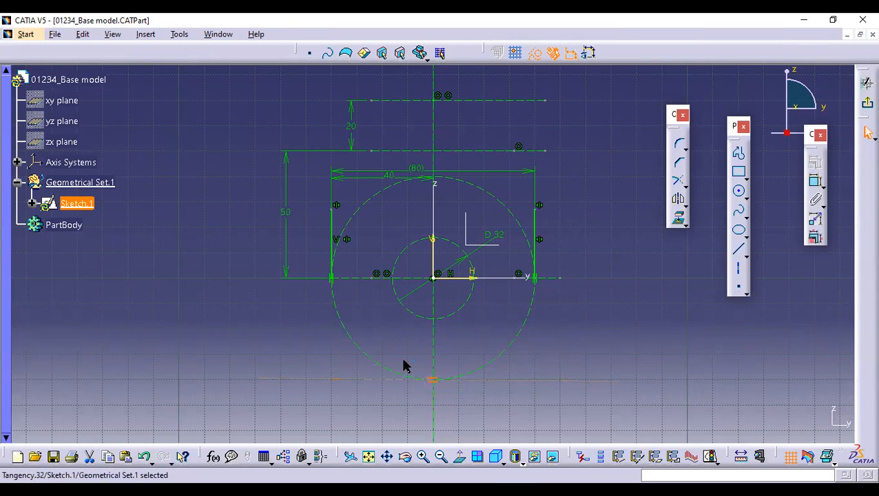
pyautogui.press('Delete')
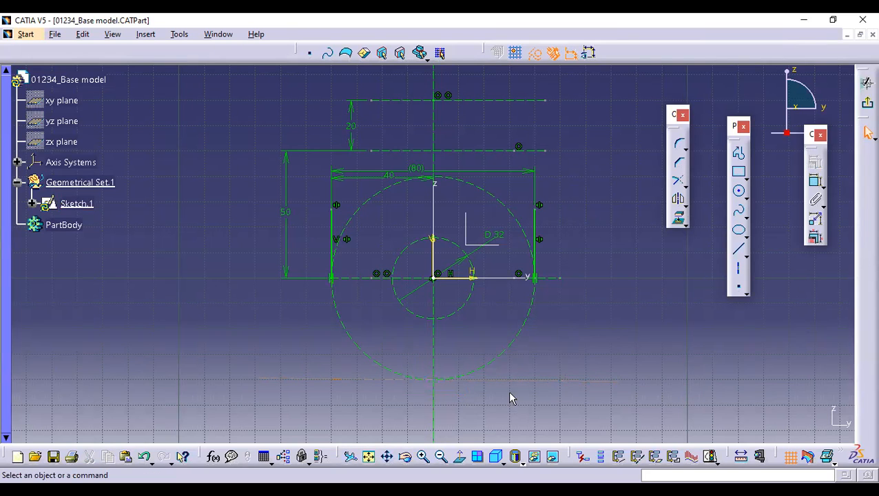
# Apply a horizontal constraint to the lower construction line
pyautogui.click(521, 380)
pyautogui.rightClick(515, 380)
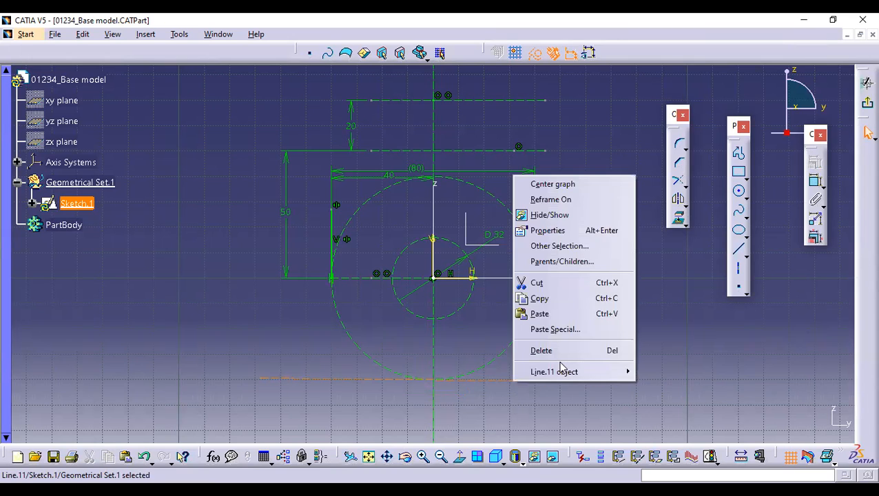
pyautogui.click(555, 391)
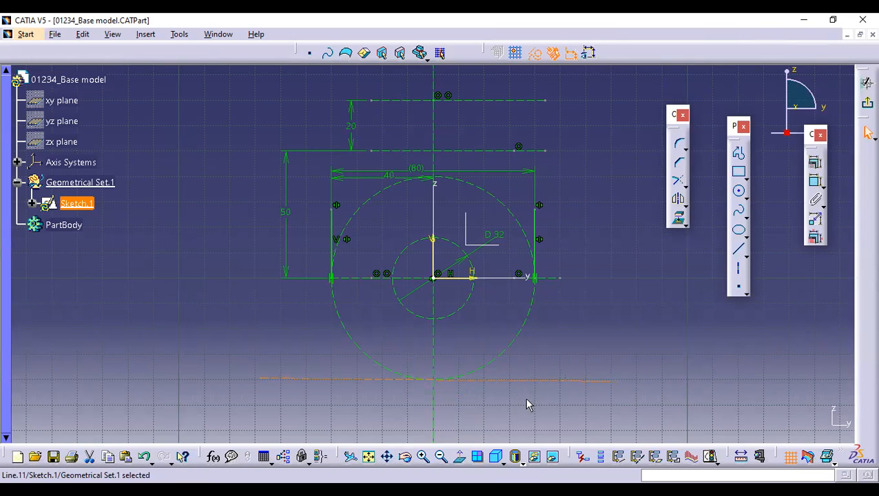
pyautogui.click(525, 397)
pyautogui.click(522, 379)
pyautogui.rightClick(519, 377)
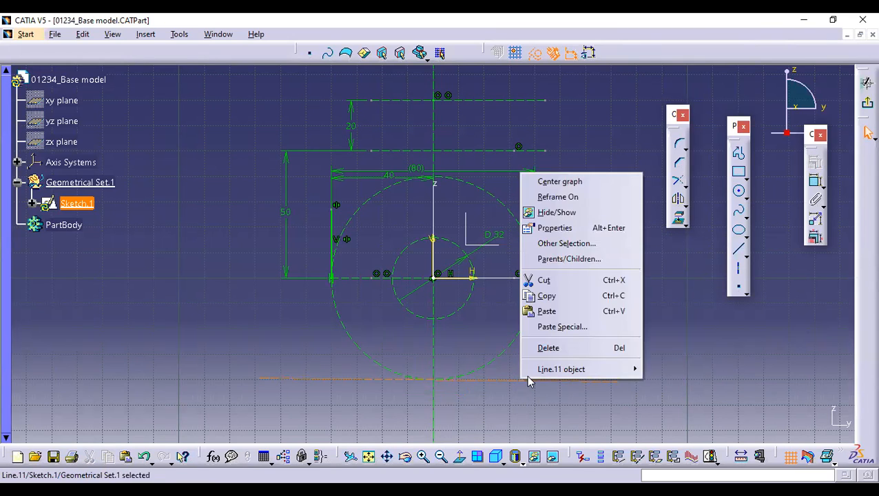
pyautogui.moveTo(602, 365)
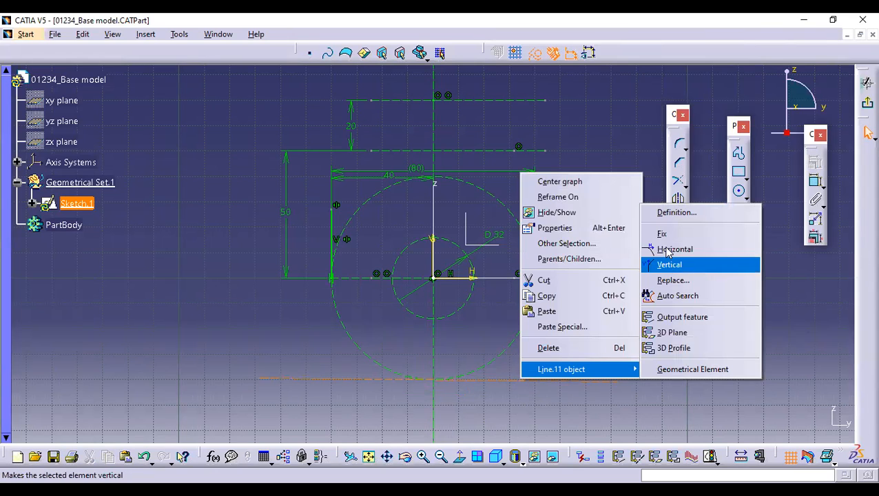
pyautogui.press('Return')
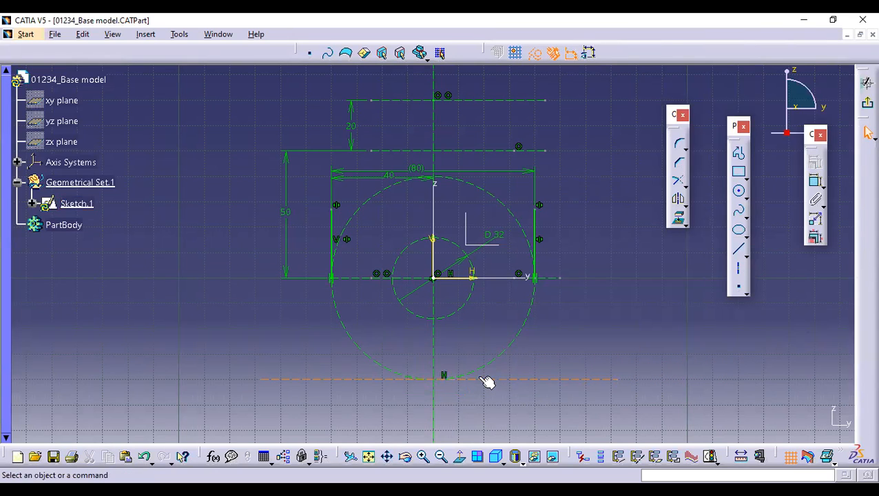
# Constrain the horizontal lower construction line to be tangent to the large circle
pyautogui.click(816, 182)
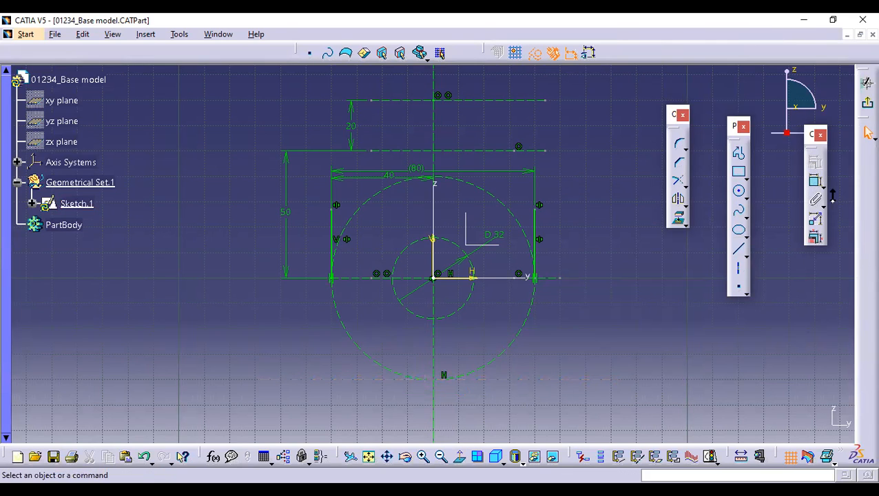
pyautogui.click(462, 384)
pyautogui.keyDown('ctrl'); pyautogui.click(480, 379); pyautogui.keyUp('ctrl')
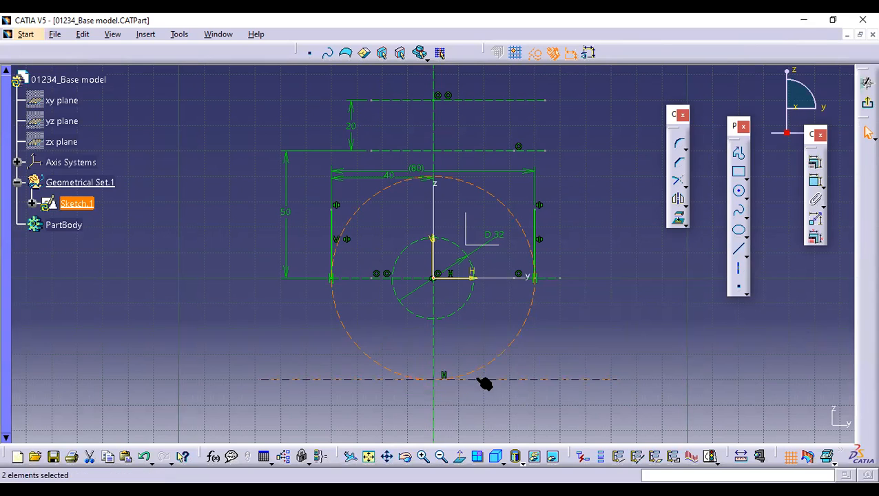
pyautogui.click(814, 180)
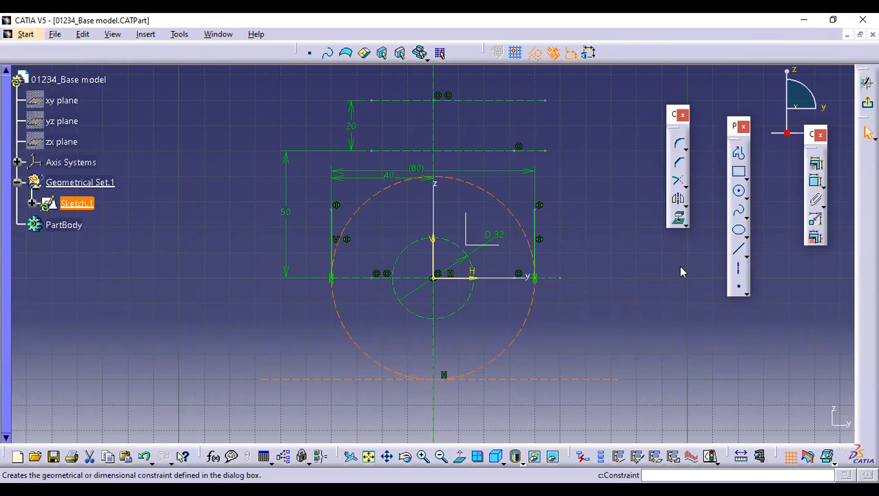
pyautogui.click(671, 186)
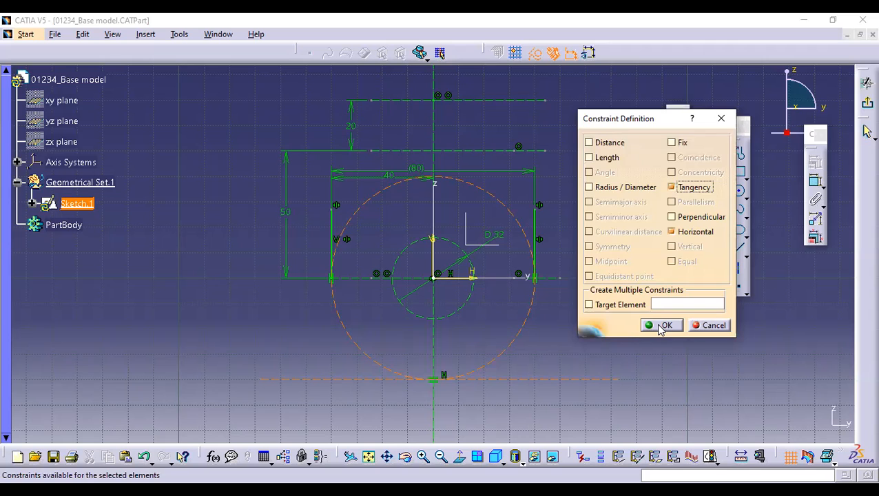
pyautogui.click(661, 325)
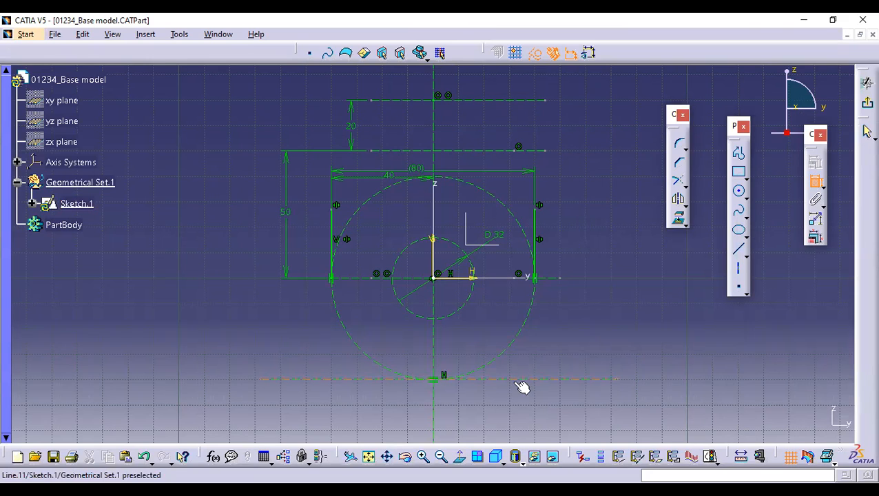
# Dimension the vertical distance between the horizontal centre line and the lower tangent construction line
pyautogui.click(555, 280)
pyautogui.click(557, 380)
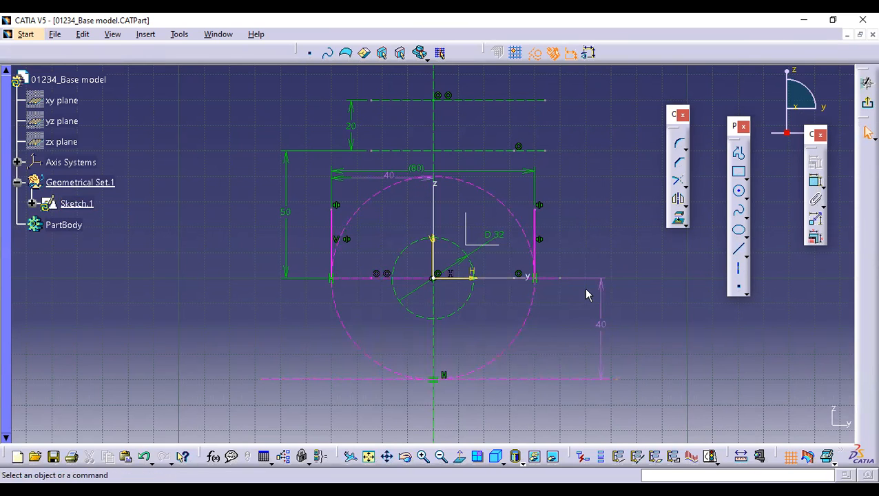
# Convert the dimension between the horizontal centre line and the lower tangent line to a reference dimension and place it closer to the circle
pyautogui.click(584, 295)
pyautogui.moveTo(572, 301); pyautogui.dragTo(575, 301)
pyautogui.click(583, 301)
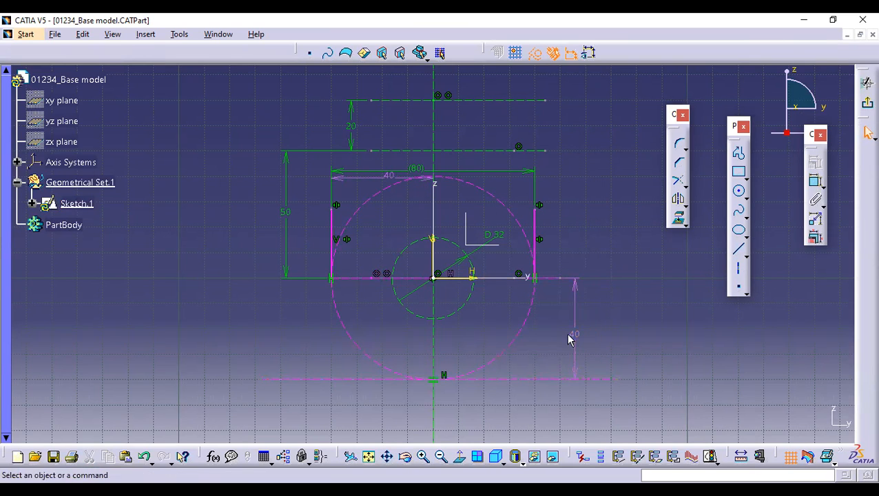
pyautogui.doubleClick(575, 334)
pyautogui.click(719, 288)
pyautogui.click(720, 336)
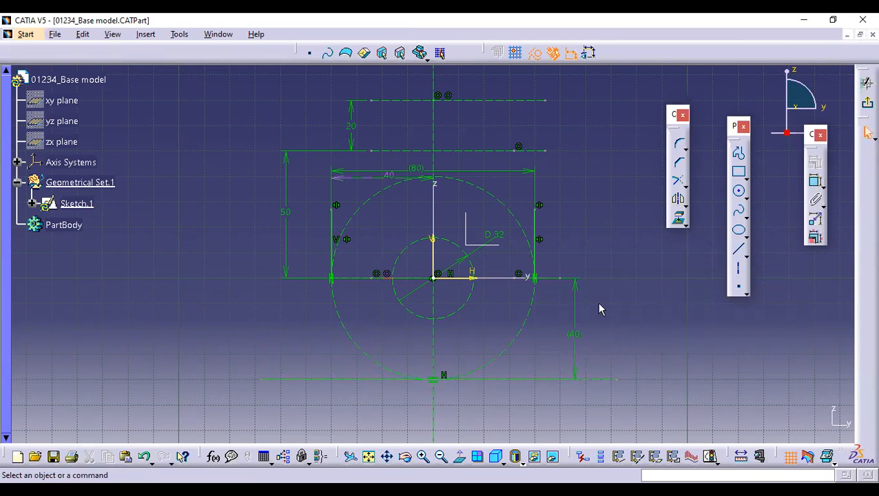
# Rearrange the lower vertical reference dimension, the upper line spacing dimension, and the full-width and half-width dimensions so they do not overlap
pyautogui.moveTo(576, 290); pyautogui.dragTo(606, 295)
pyautogui.click(558, 101)
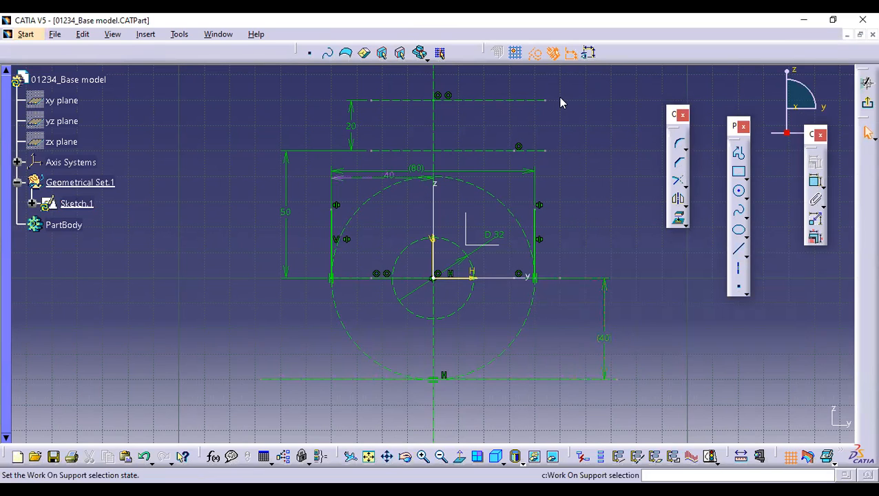
pyautogui.moveTo(352, 125); pyautogui.dragTo(287, 124)
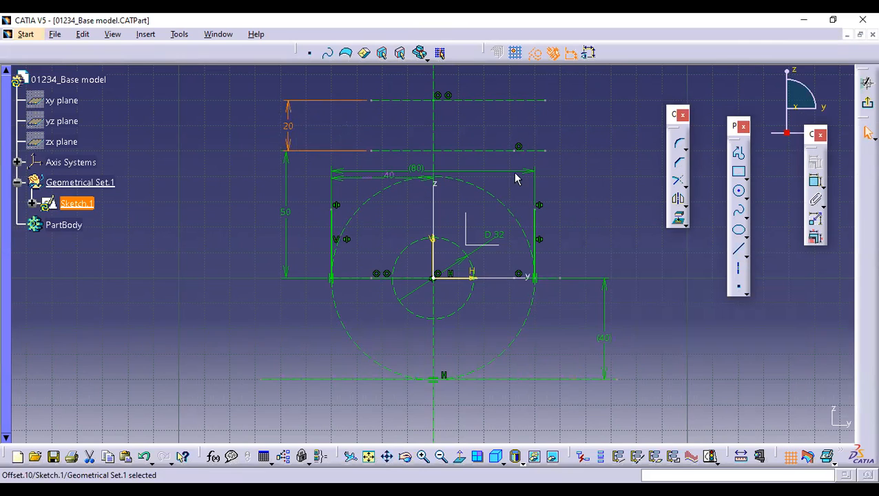
pyautogui.moveTo(522, 168); pyautogui.dragTo(517, 130)
pyautogui.moveTo(346, 181); pyautogui.dragTo(339, 166)
pyautogui.click(575, 190)
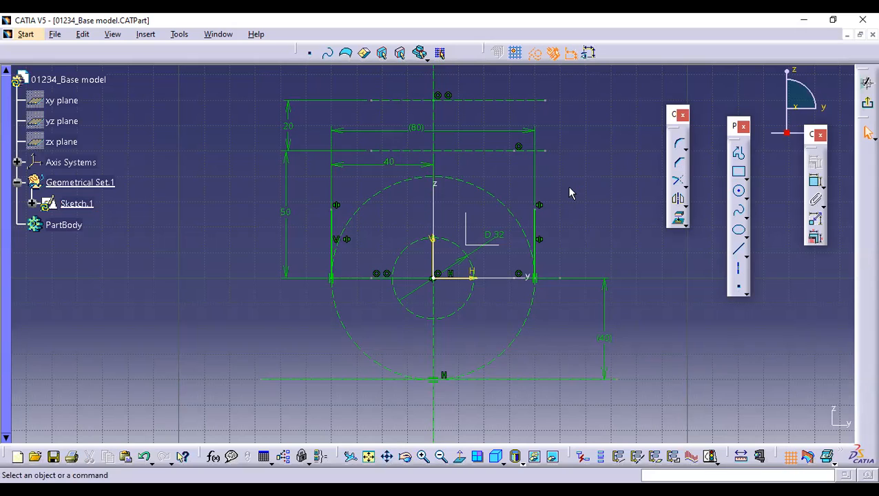
# Reposition the small circle's diameter dimension, the lower reference dimension, and align the stacked 50 and 20 mm dimensions farther from the profile
pyautogui.moveTo(503, 239); pyautogui.dragTo(484, 216)
pyautogui.click(581, 206)
pyautogui.moveTo(603, 289); pyautogui.dragTo(589, 296)
pyautogui.click(629, 317)
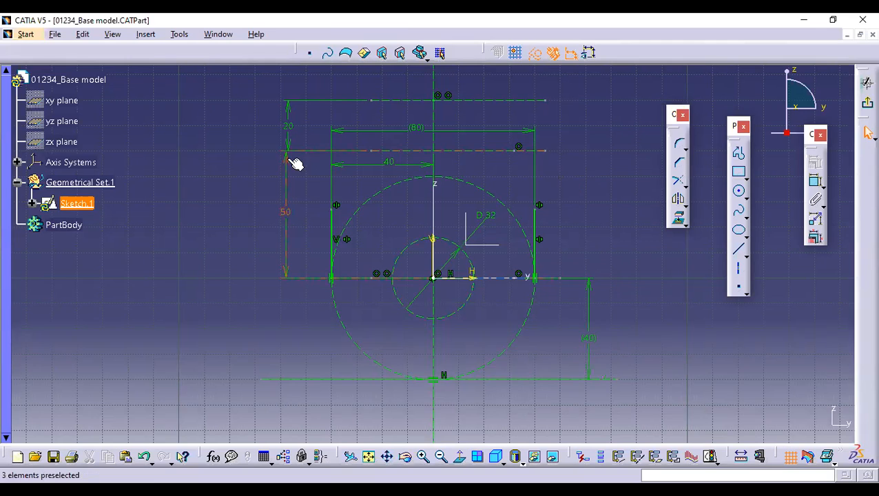
pyautogui.moveTo(288, 160); pyautogui.dragTo(260, 162)
pyautogui.moveTo(299, 116); pyautogui.dragTo(264, 123)
pyautogui.click(193, 143)
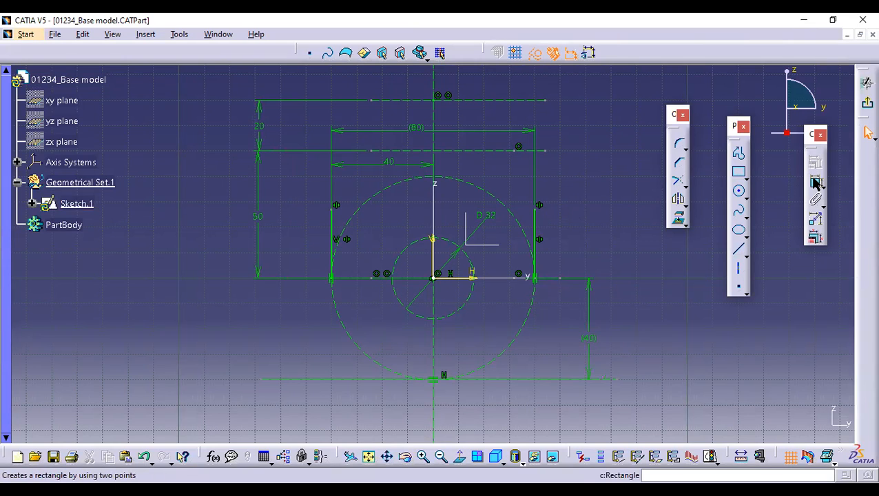
# Dimension the overall vertical distance between the uppermost horizontal line and the lower tangent line, placed outside the lower reference dimension
pyautogui.click(814, 183)
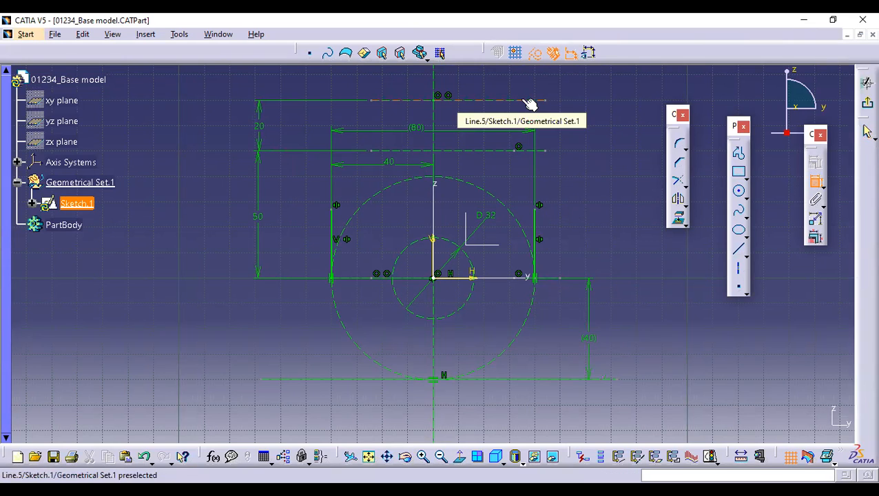
pyautogui.click(529, 100)
pyautogui.click(522, 379)
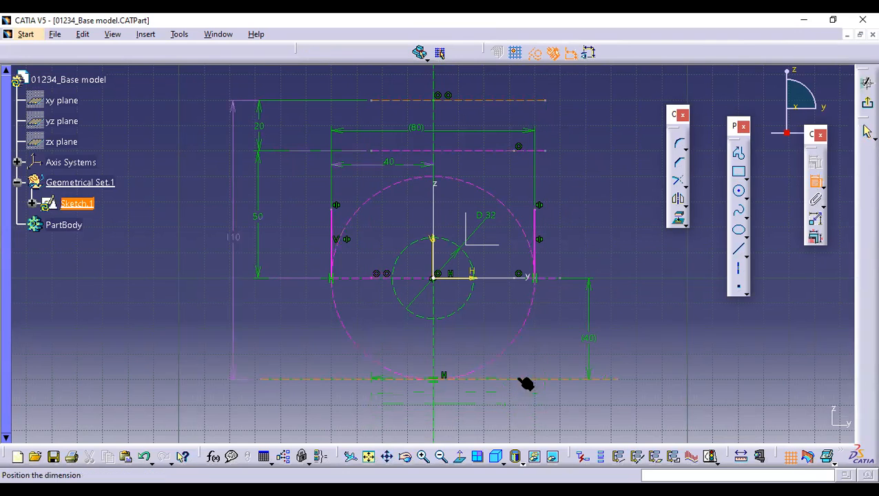
pyautogui.click(651, 275)
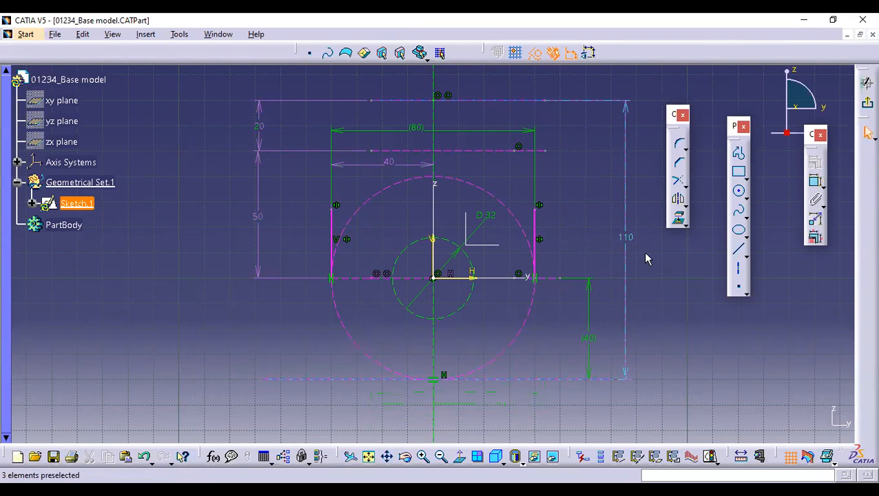
pyautogui.click(640, 247)
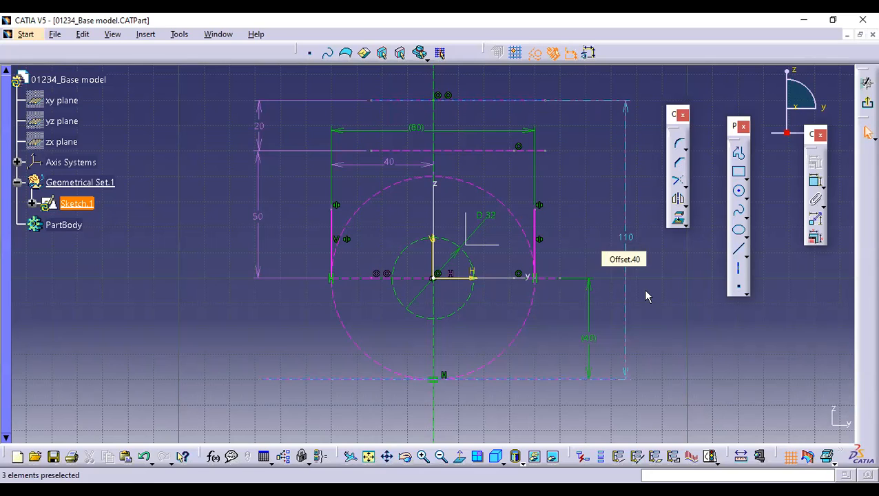
pyautogui.click(649, 289)
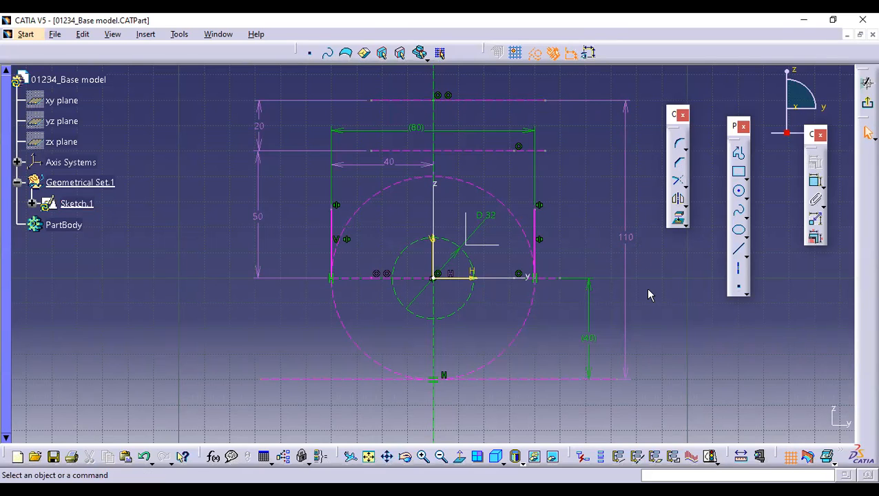
# Convert the overall height dimension to a reference dimension and shift the full-width reference dimension slightly higher
pyautogui.doubleClick(627, 241)
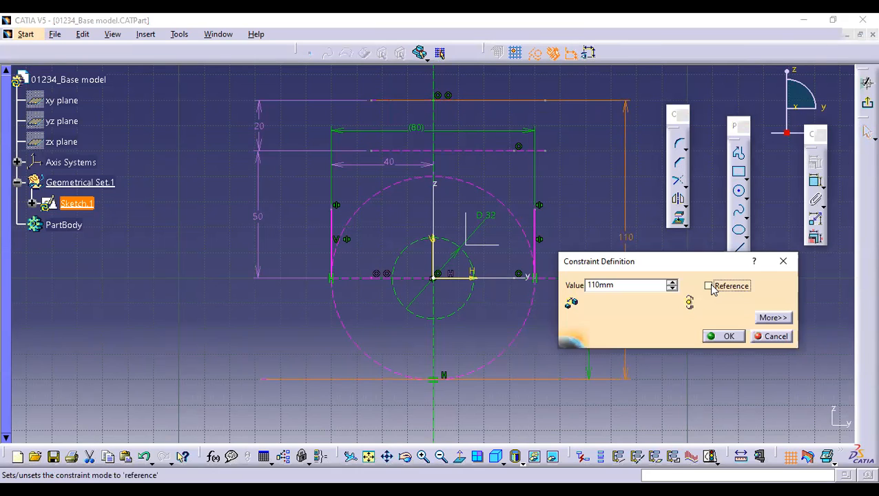
pyautogui.click(708, 286)
pyautogui.click(704, 338)
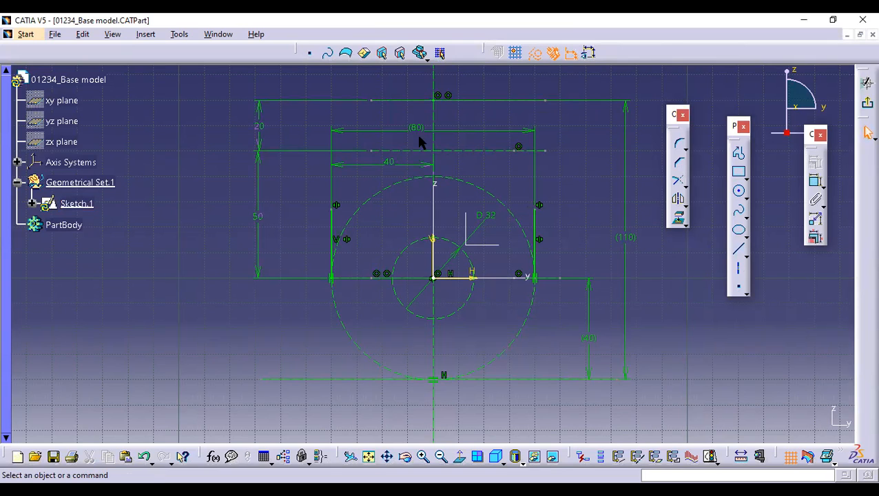
pyautogui.moveTo(671, 337); pyautogui.dragTo(672, 338, button='middle')
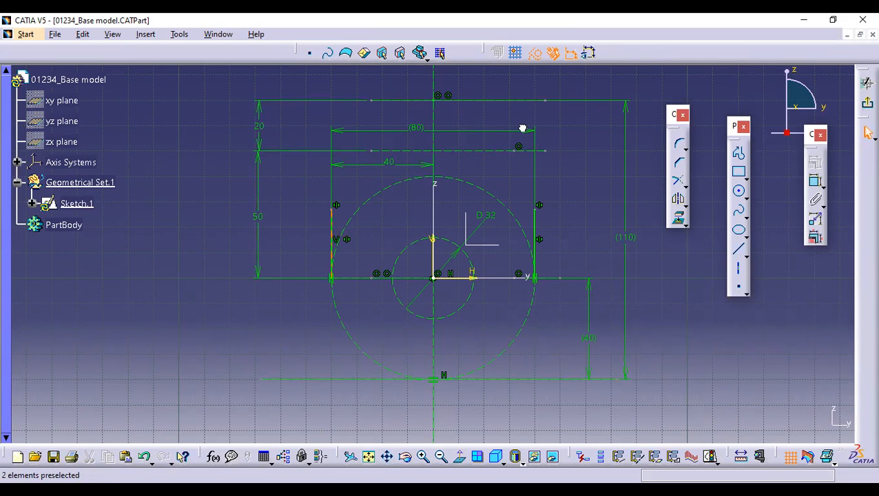
pyautogui.moveTo(522, 128); pyautogui.dragTo(563, 125)
pyautogui.click(564, 125)
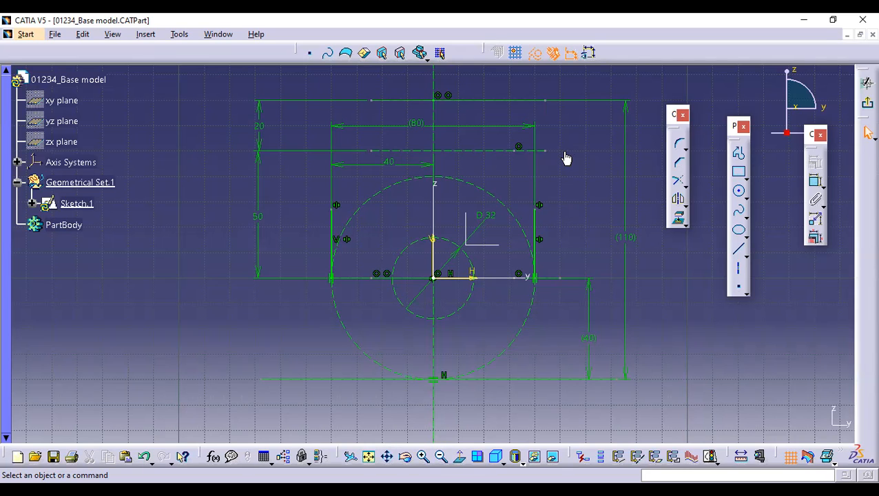
# Trim both vertical profile lines to corners with the uppermost horizontal line and convert that line from construction to standard geometry
pyautogui.click(679, 181)
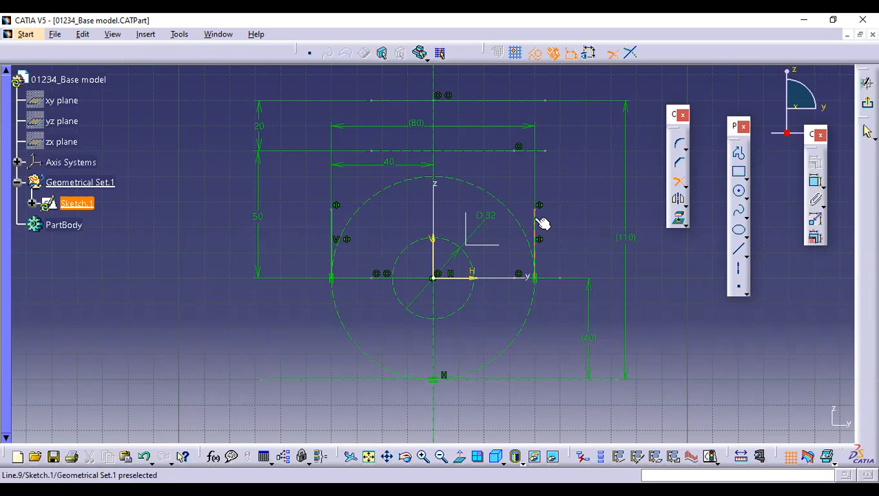
pyautogui.click(540, 153)
pyautogui.click(526, 101)
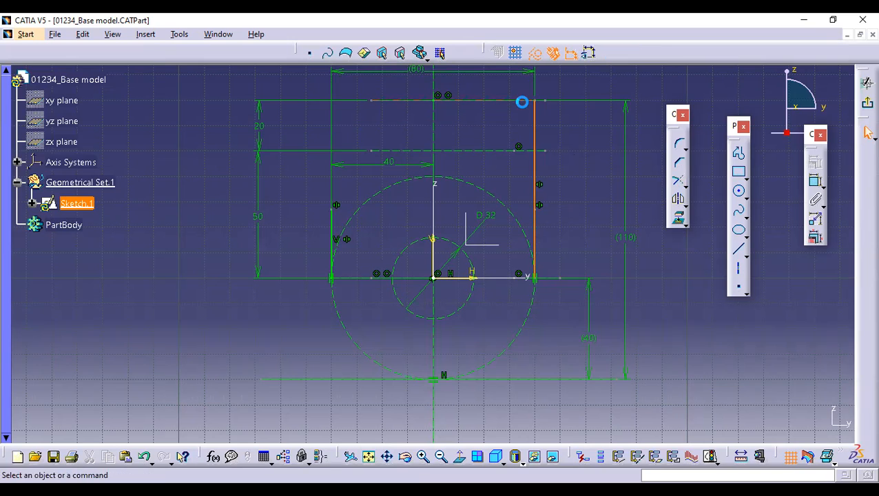
pyautogui.click(679, 182)
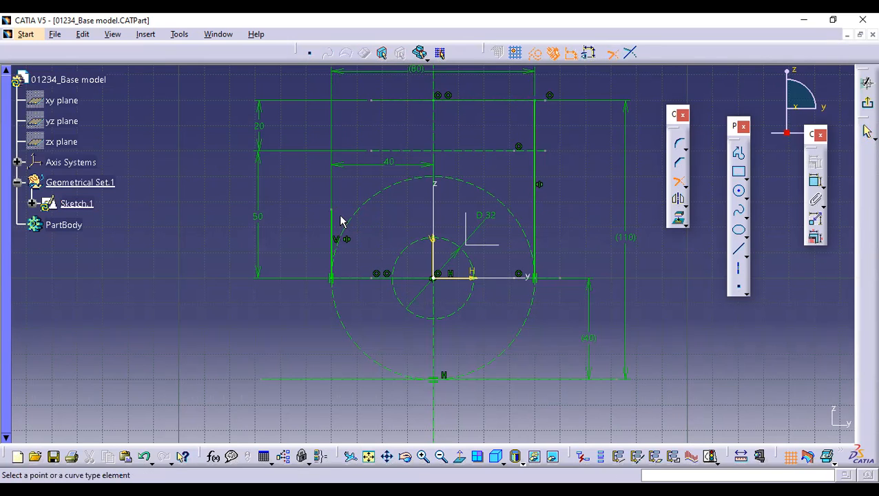
pyautogui.click(332, 219)
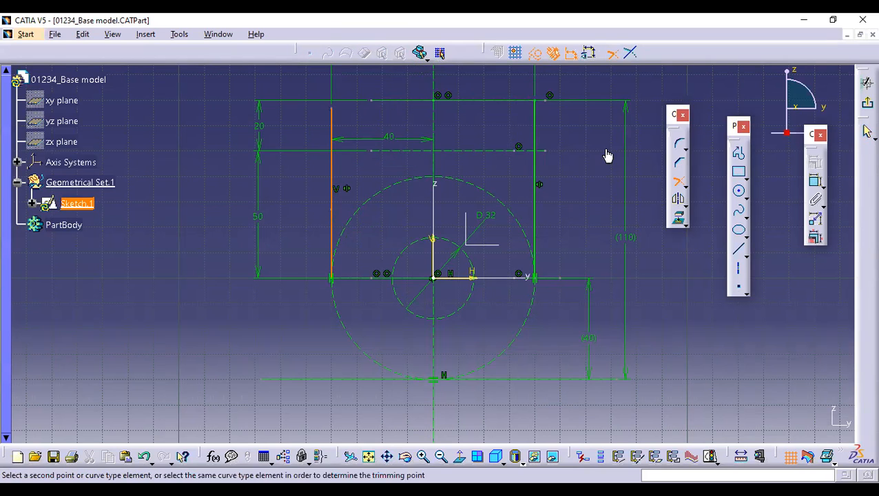
pyautogui.click(492, 102)
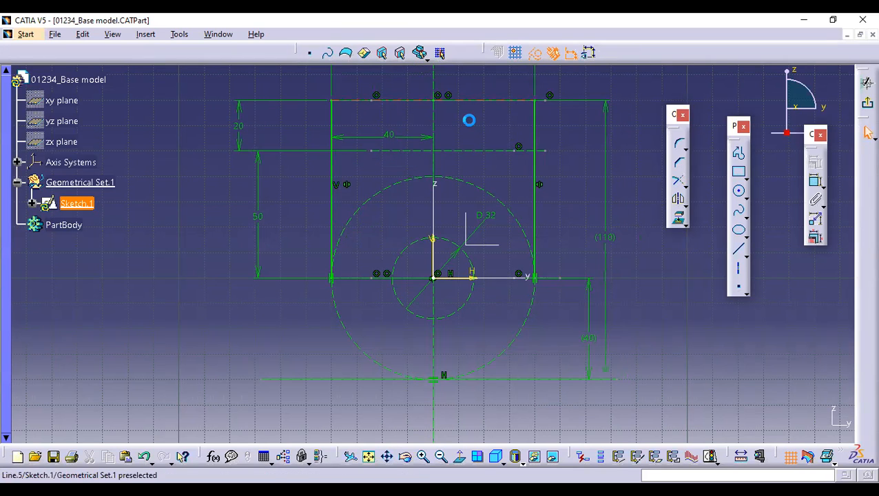
pyautogui.click(468, 121)
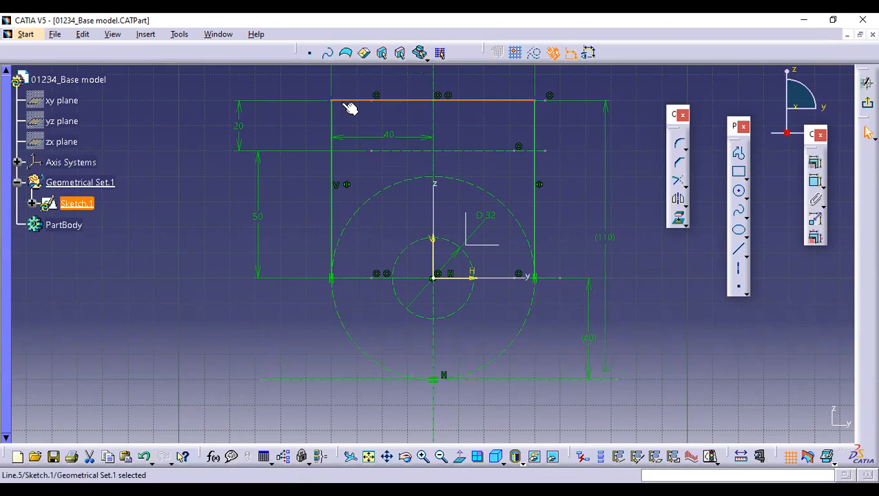
pyautogui.click(557, 131)
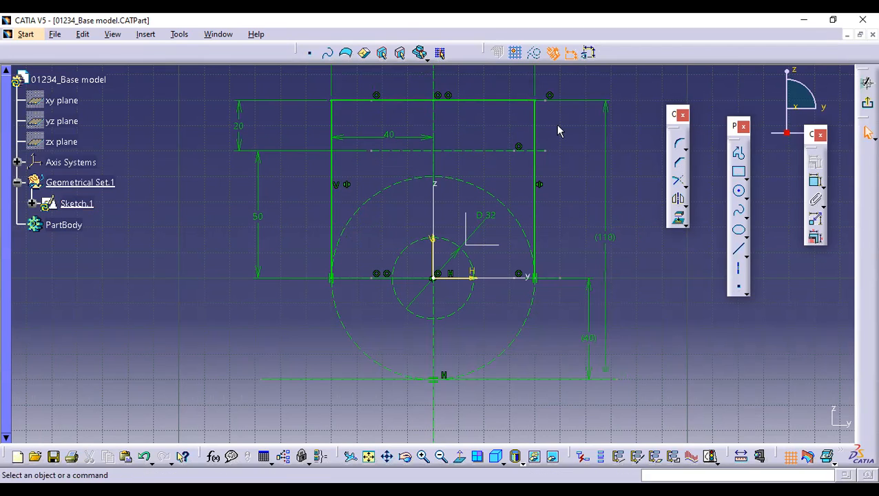
# Extend and trim both vertical profile lines to corners with the lower tangent line
pyautogui.click(678, 183)
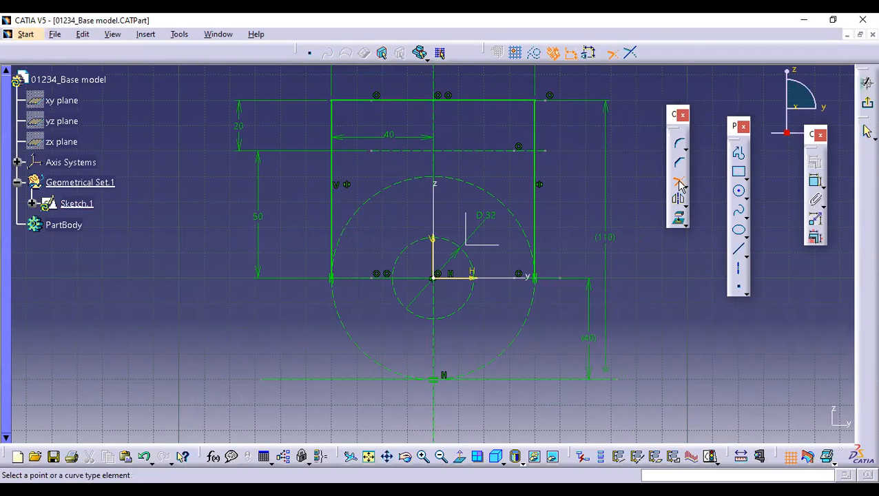
pyautogui.click(678, 181)
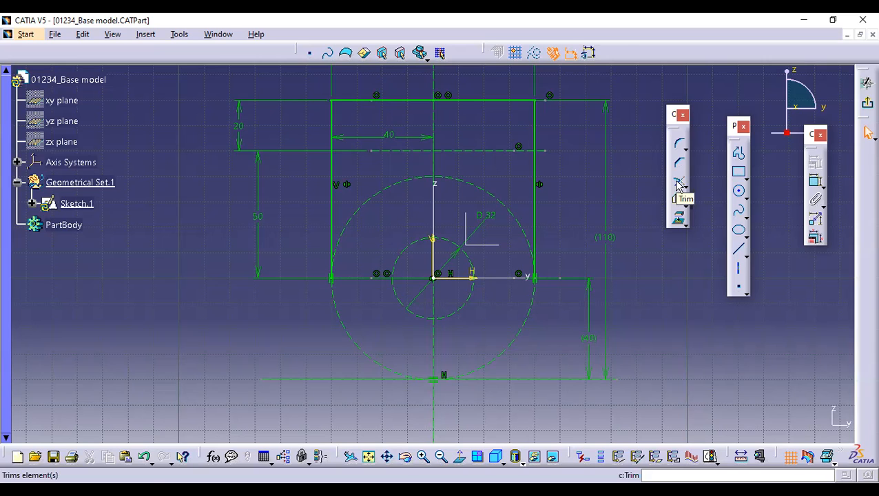
pyautogui.click(679, 182)
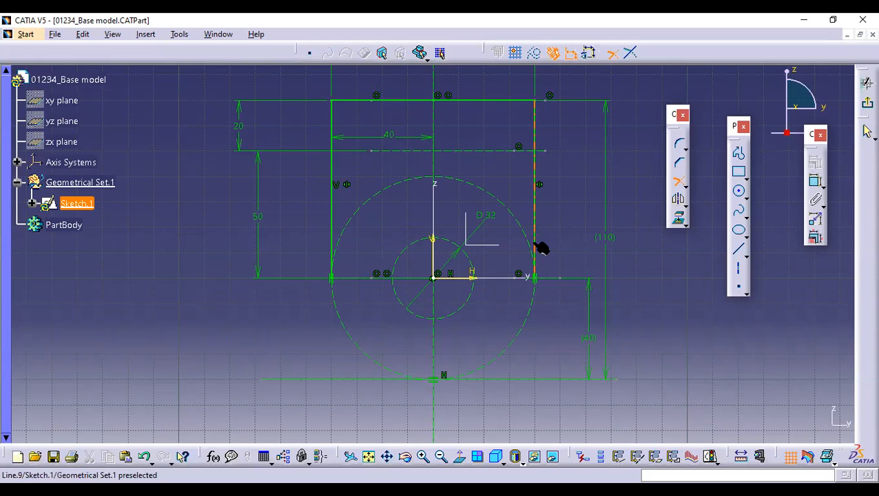
pyautogui.click(536, 246)
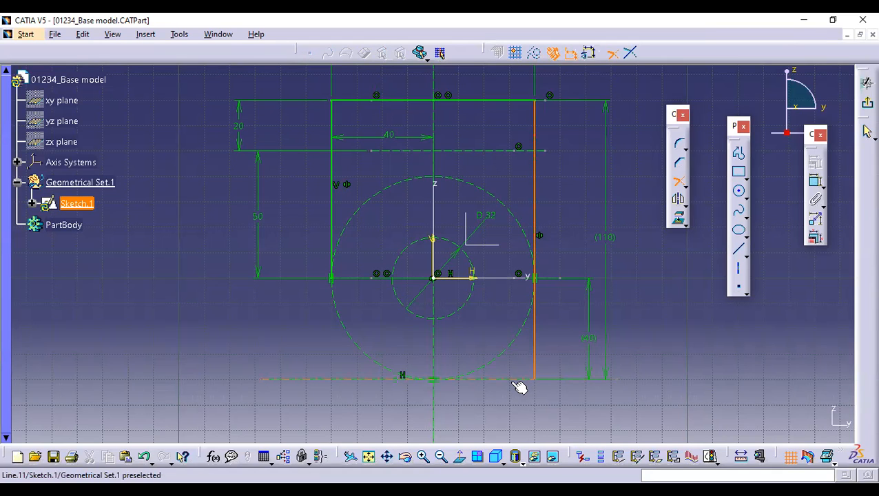
pyautogui.click(519, 383)
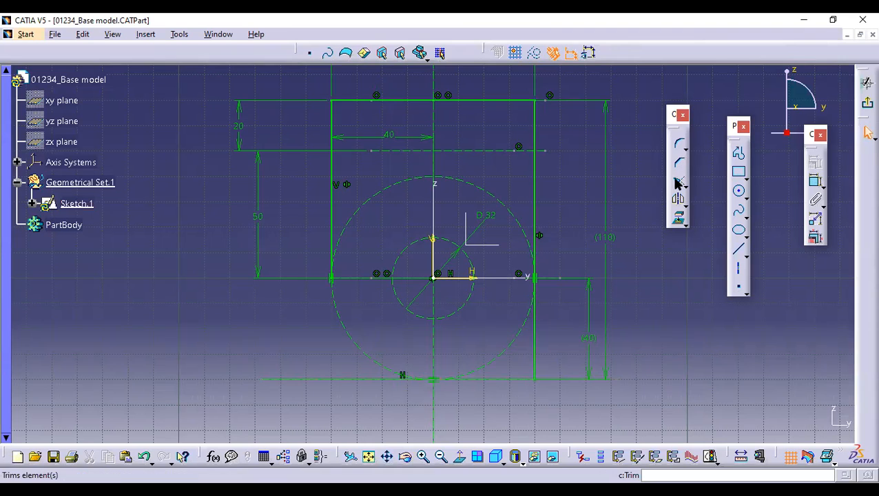
pyautogui.click(678, 183)
pyautogui.click(331, 231)
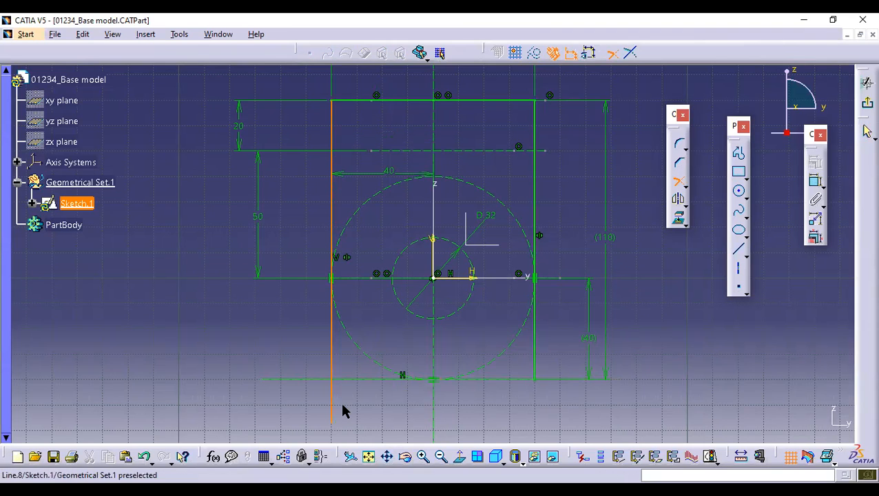
pyautogui.click(338, 400)
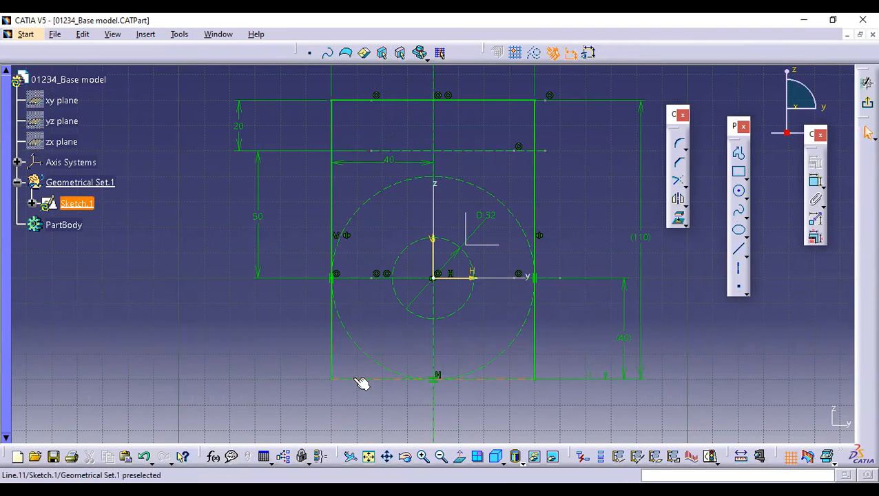
# Convert the lower tangent line from construction to standard geometry to complete the rectangular outline
pyautogui.click(358, 378)
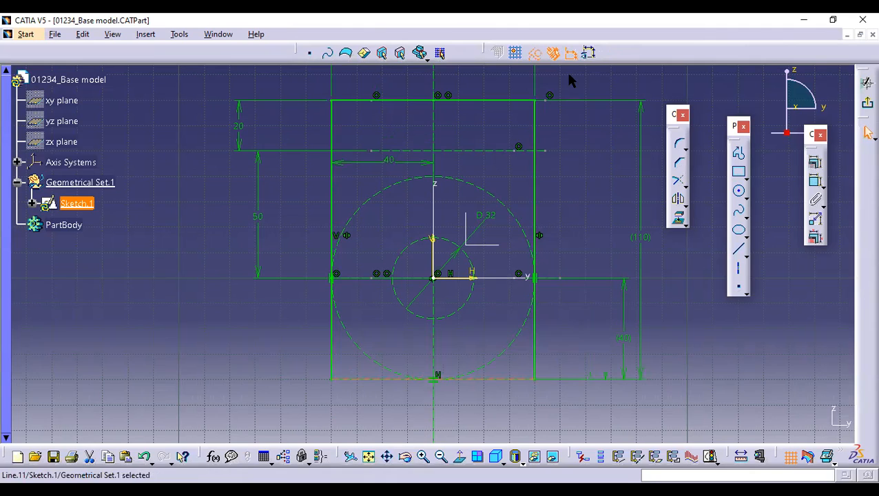
pyautogui.click(747, 370)
pyautogui.moveTo(694, 320)
pyautogui.mouseDown(button='middle')
pyautogui.moveTo(638, 307)
pyautogui.moveTo(632, 296)
pyautogui.moveTo(625, 325)
pyautogui.mouseUp(button='middle')
pyautogui.click(694, 323)
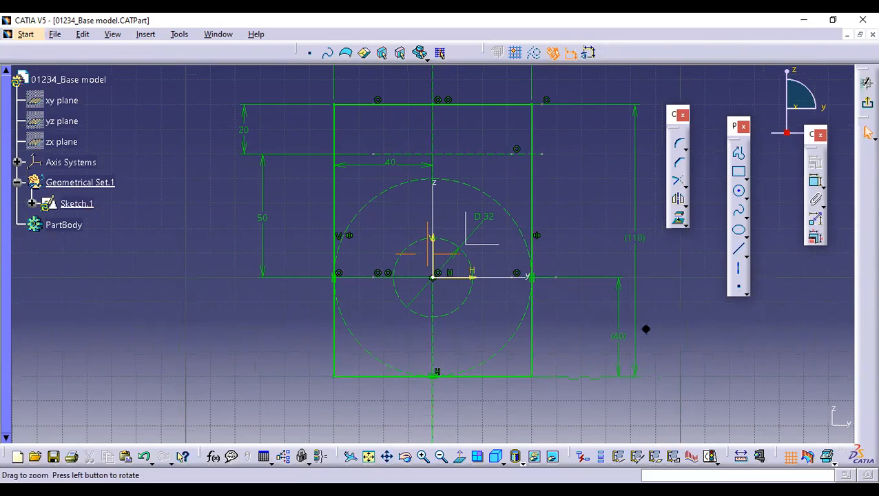
pyautogui.moveTo(678, 339); pyautogui.dragTo(672, 336, button='middle')
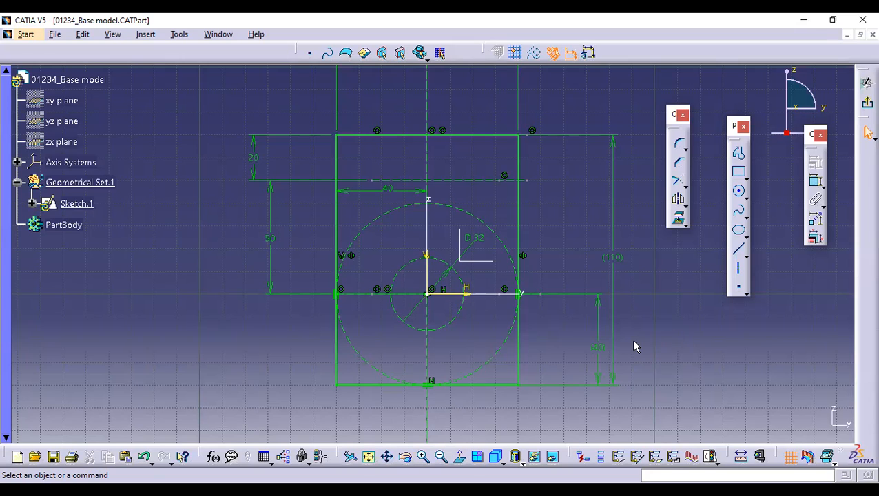
# Move the lower and overall height reference dimensions and the 20 mm spacing dimension closer to the rectangular profile
pyautogui.moveTo(599, 303); pyautogui.dragTo(575, 314)
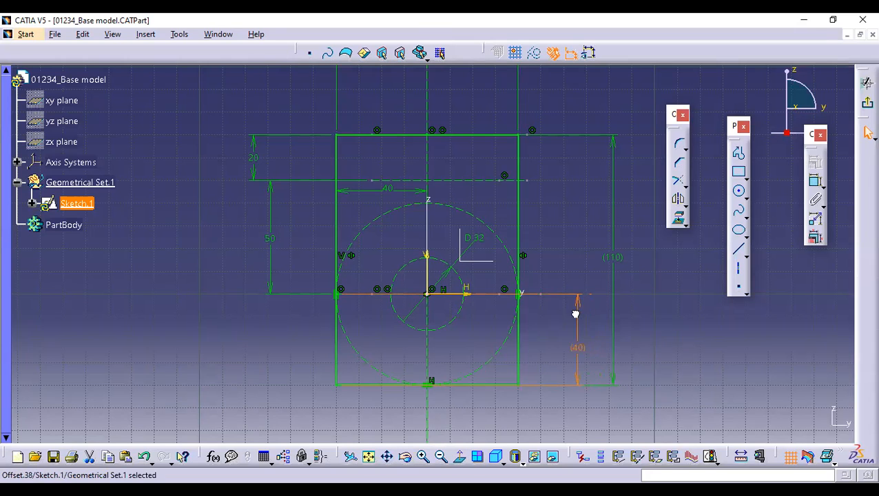
pyautogui.click(618, 148)
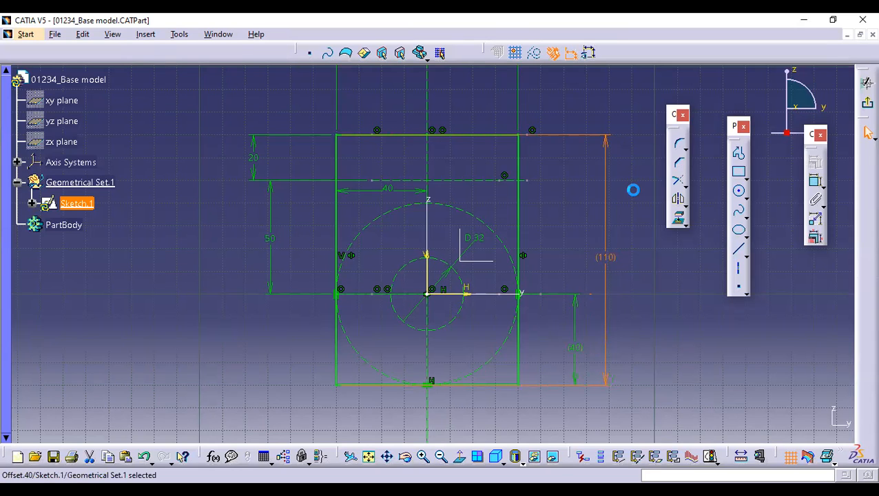
pyautogui.click(556, 212)
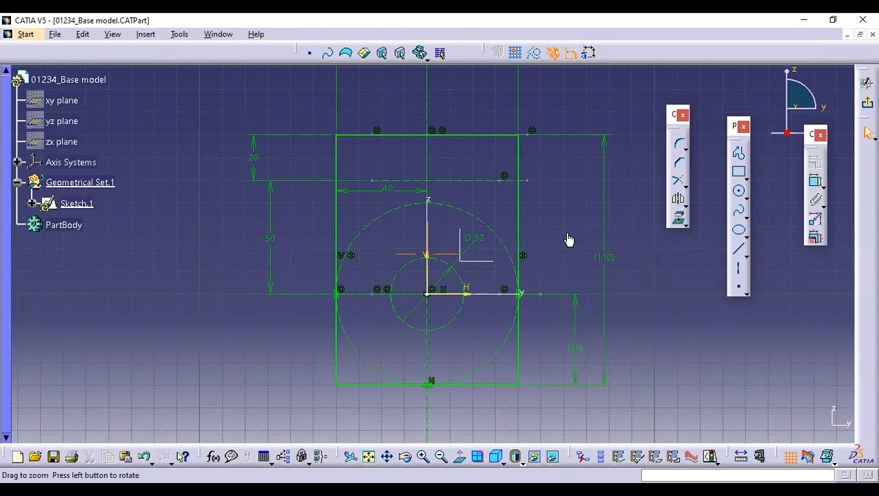
pyautogui.moveTo(531, 223); pyautogui.dragTo(531, 227, button='middle')
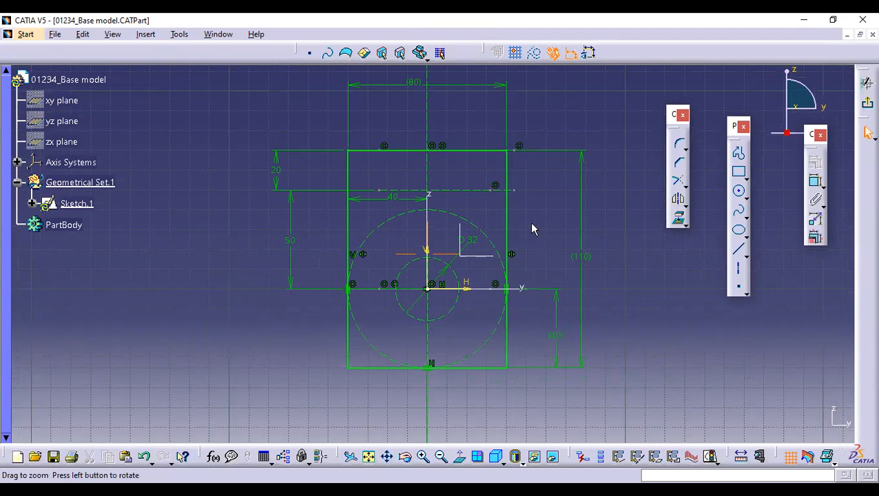
pyautogui.moveTo(362, 182); pyautogui.dragTo(278, 190, button='middle')
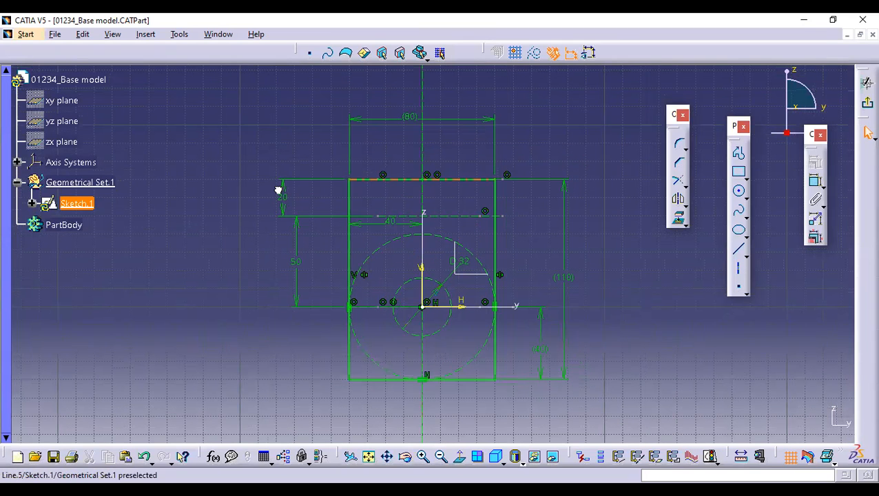
pyautogui.click(278, 190)
pyautogui.click(158, 106)
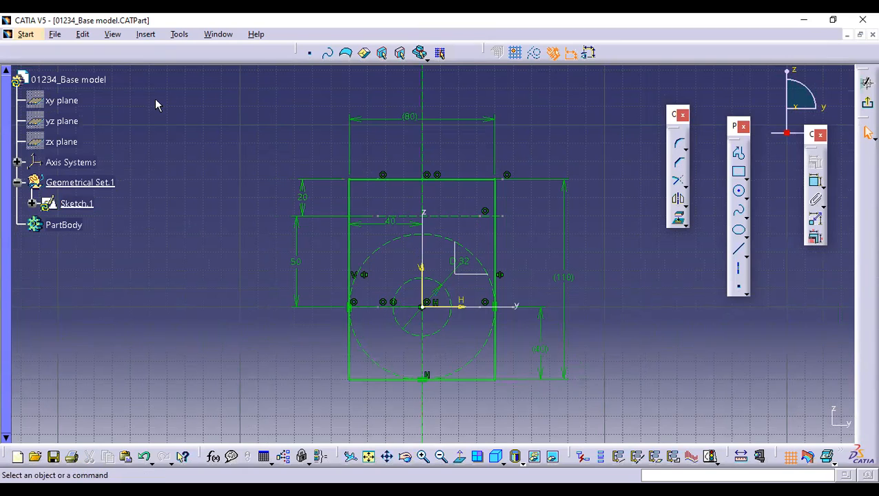